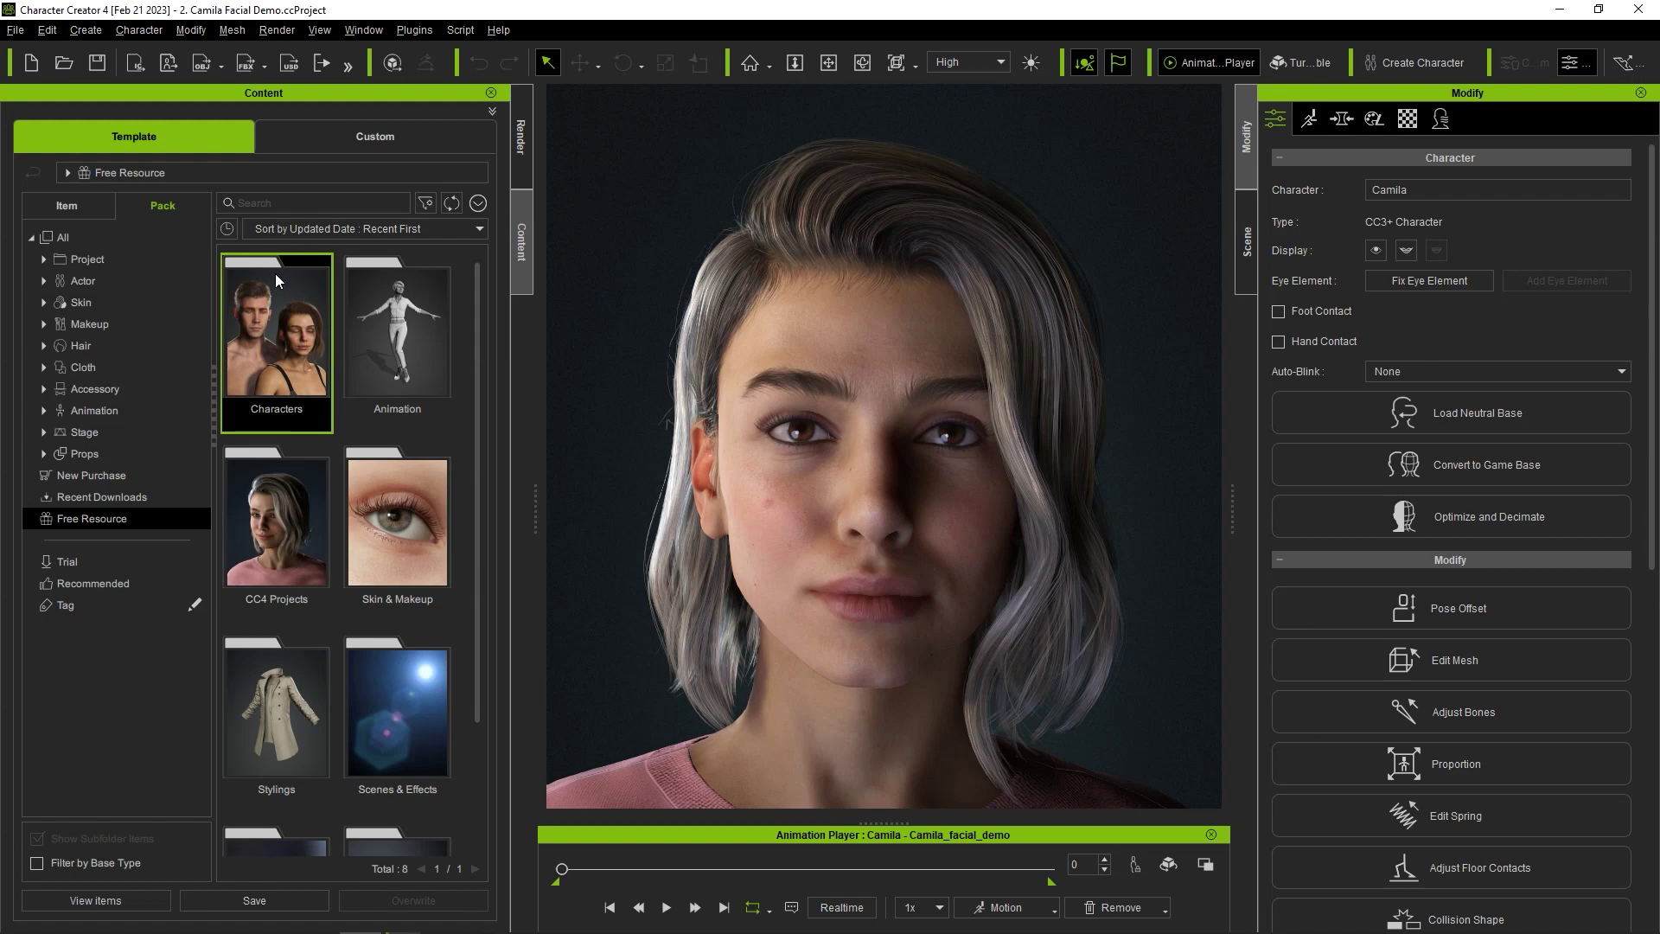
# Step: Open the Characters pack and browse its Actor > Character items: CC4 Camila, Kevin and Susan
pyautogui.doubleClick(285, 372)
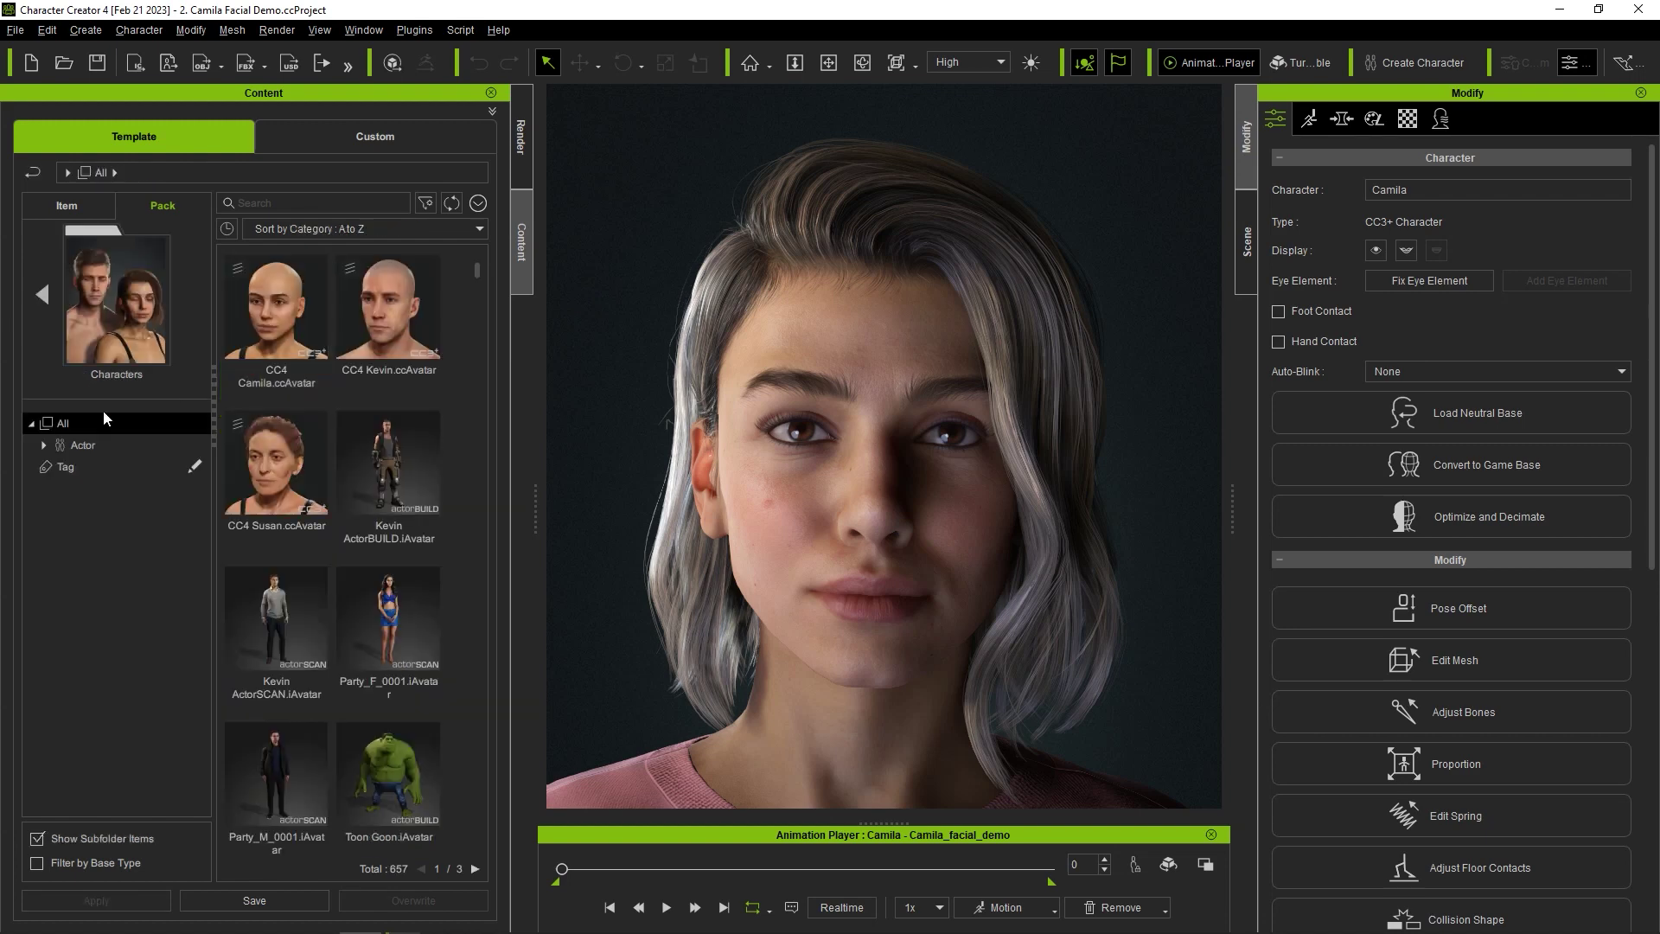
pyautogui.click(45, 445)
pyautogui.click(143, 468)
pyautogui.click(301, 341)
pyautogui.click(415, 336)
pyautogui.click(283, 448)
pyautogui.moveTo(475, 341); pyautogui.dragTo(454, 656)
pyautogui.click(276, 320)
pyautogui.click(389, 320)
pyautogui.click(285, 449)
pyautogui.moveTo(465, 610); pyautogui.dragTo(456, 277)
pyautogui.click(271, 331)
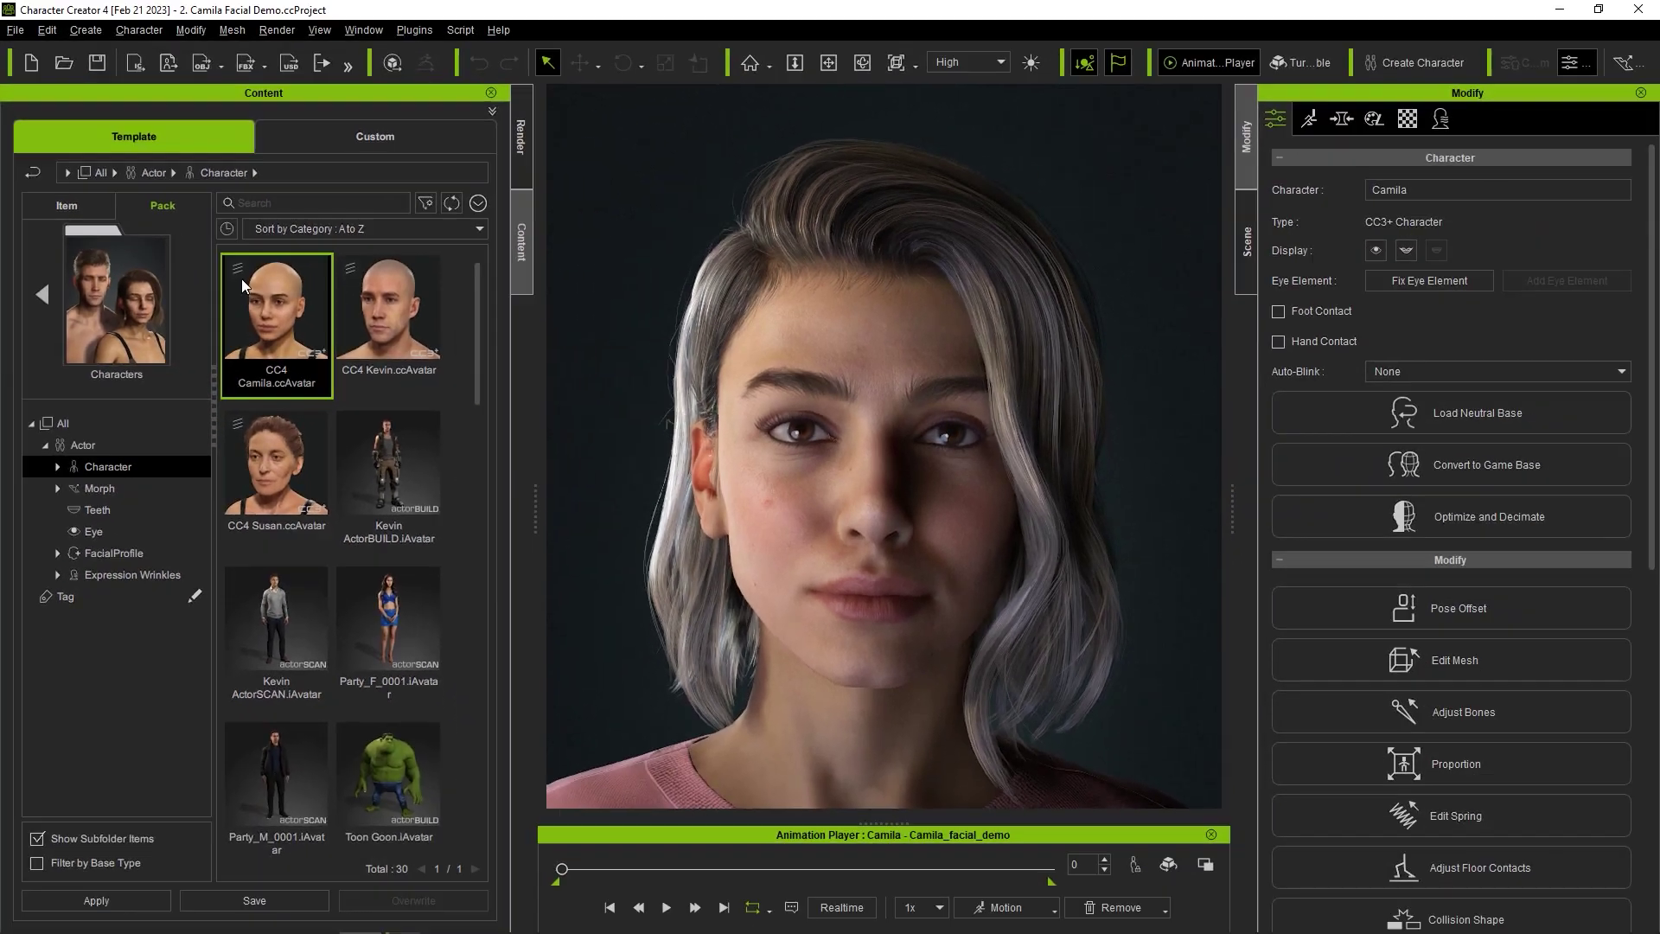
# Step: View CC4 Camila's content info and list the FacialProfile > Wrinkle Enhancement profiles
pyautogui.rightClick(389, 317)
pyautogui.click(376, 320)
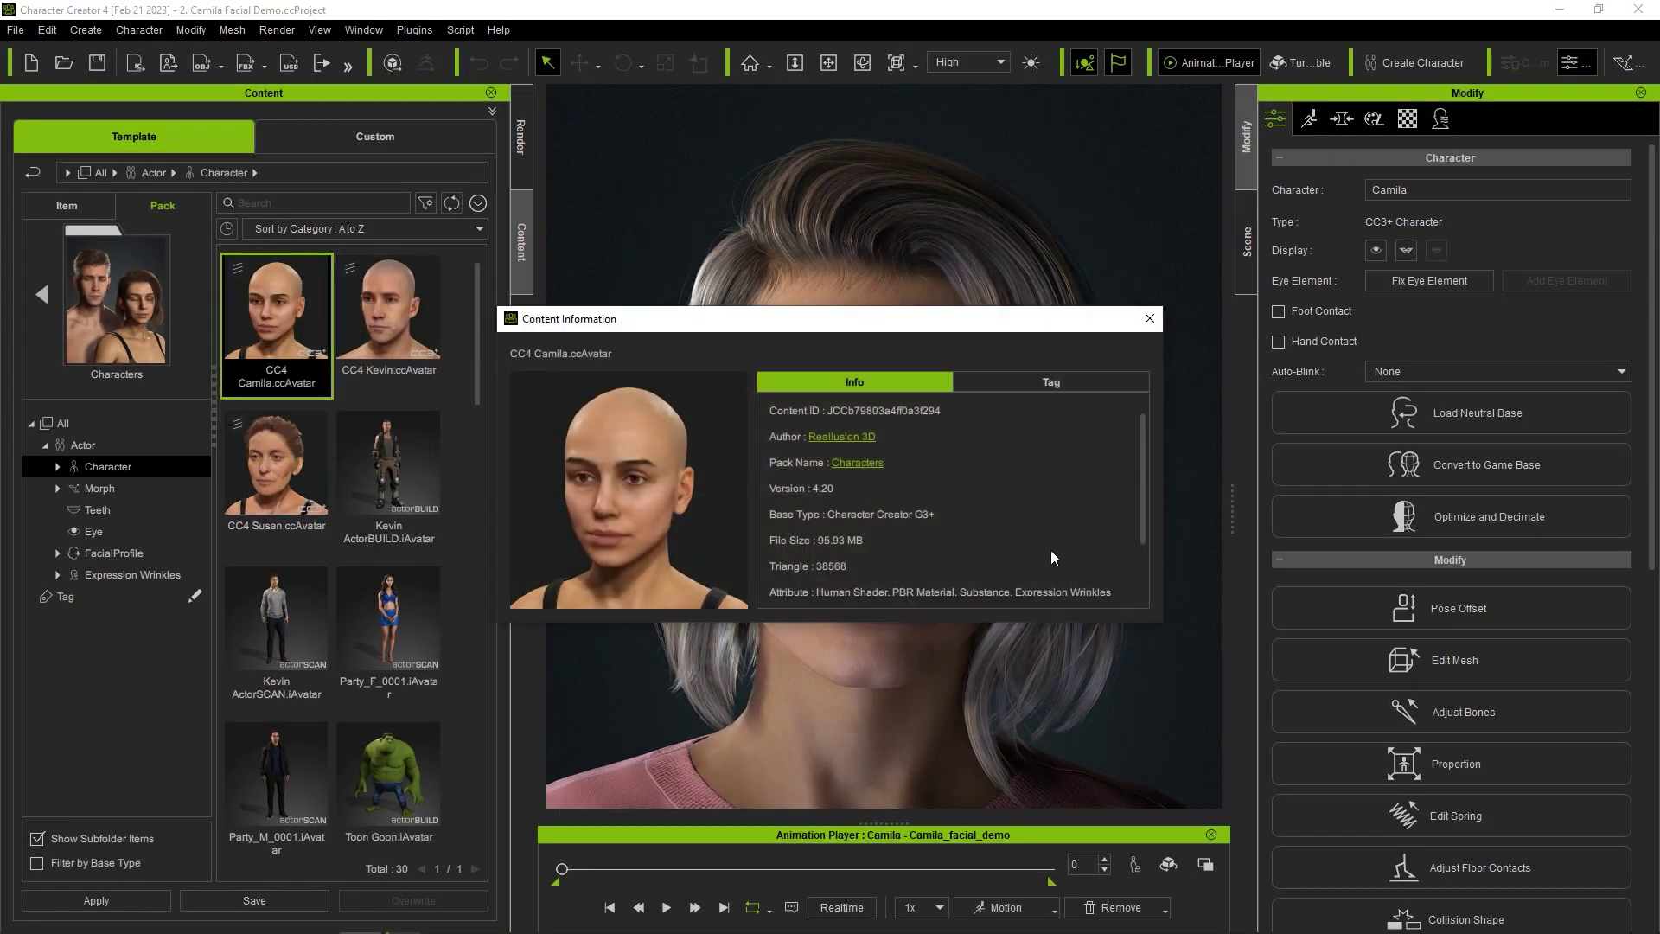
pyautogui.scroll(-2, 1120, 593)
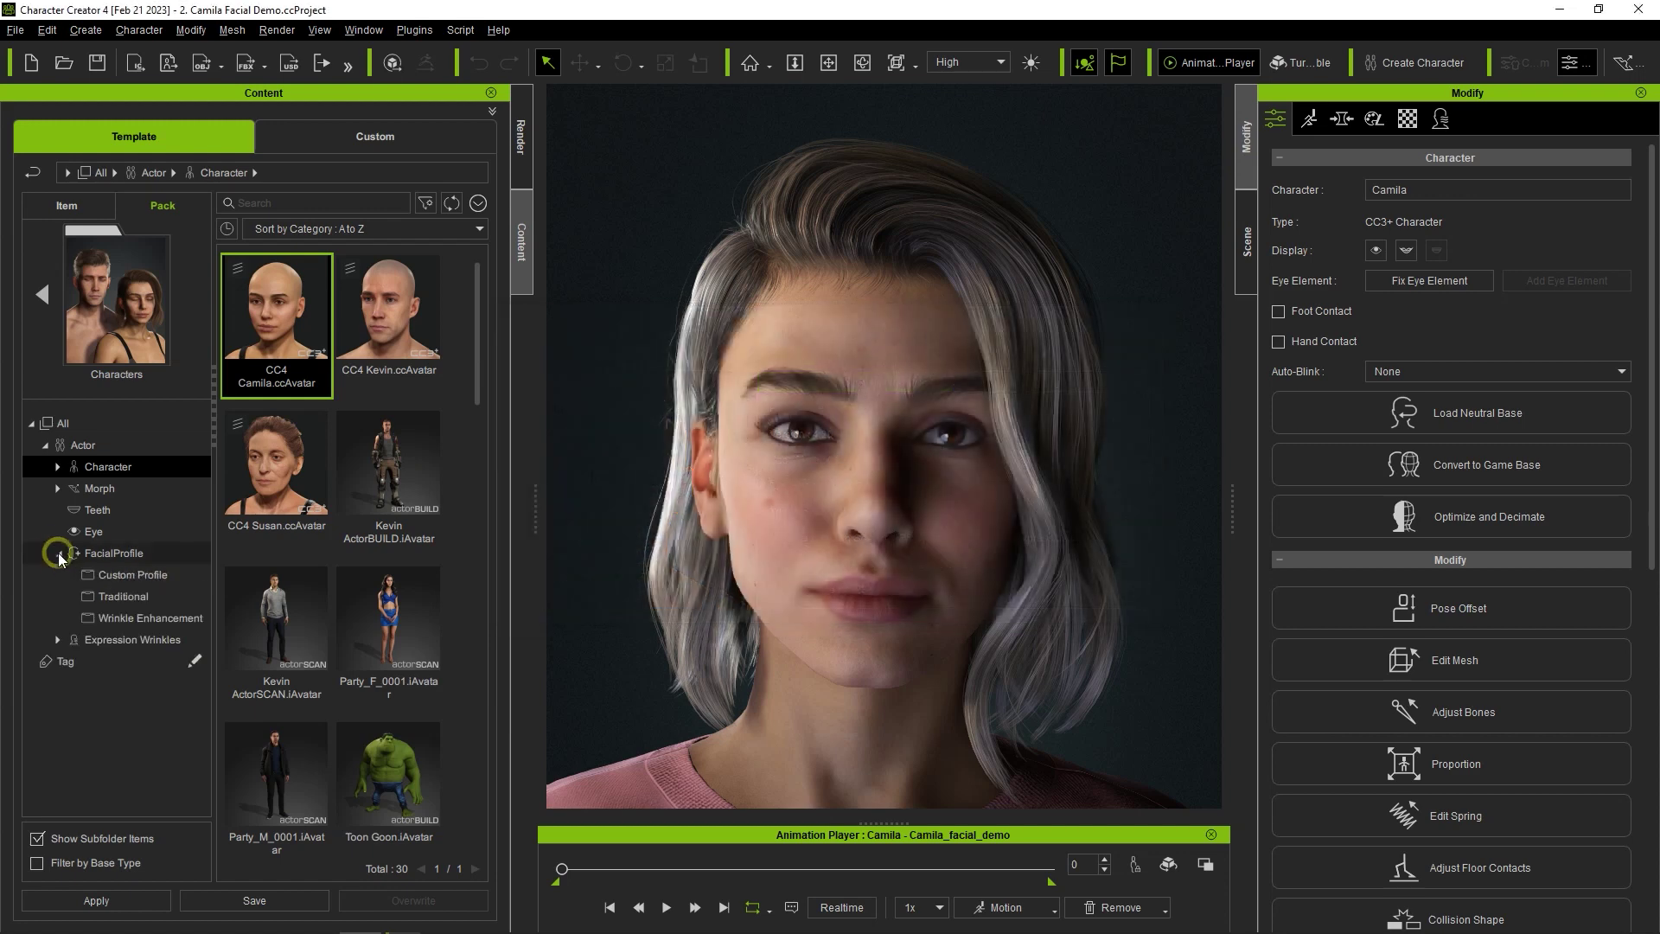
pyautogui.click(154, 553)
pyautogui.click(158, 622)
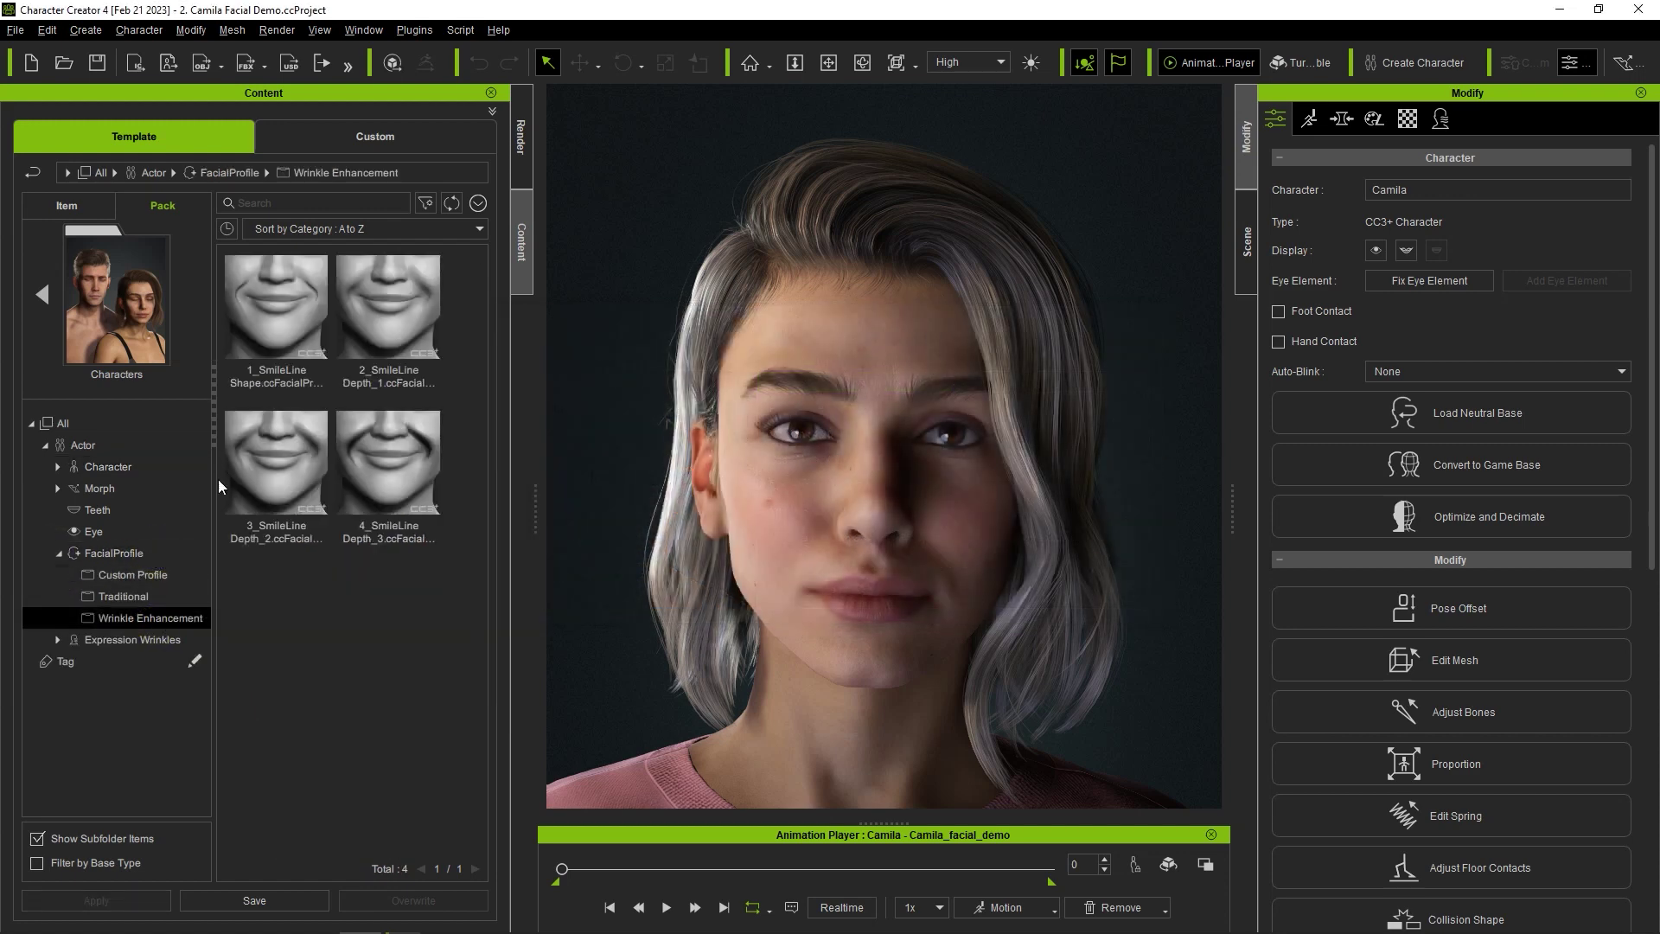
# Step: Pick 4_SmileLine Depth_3, list Expression Wrinkles, and view the Camila wrinkle set's content info
pyautogui.click(391, 469)
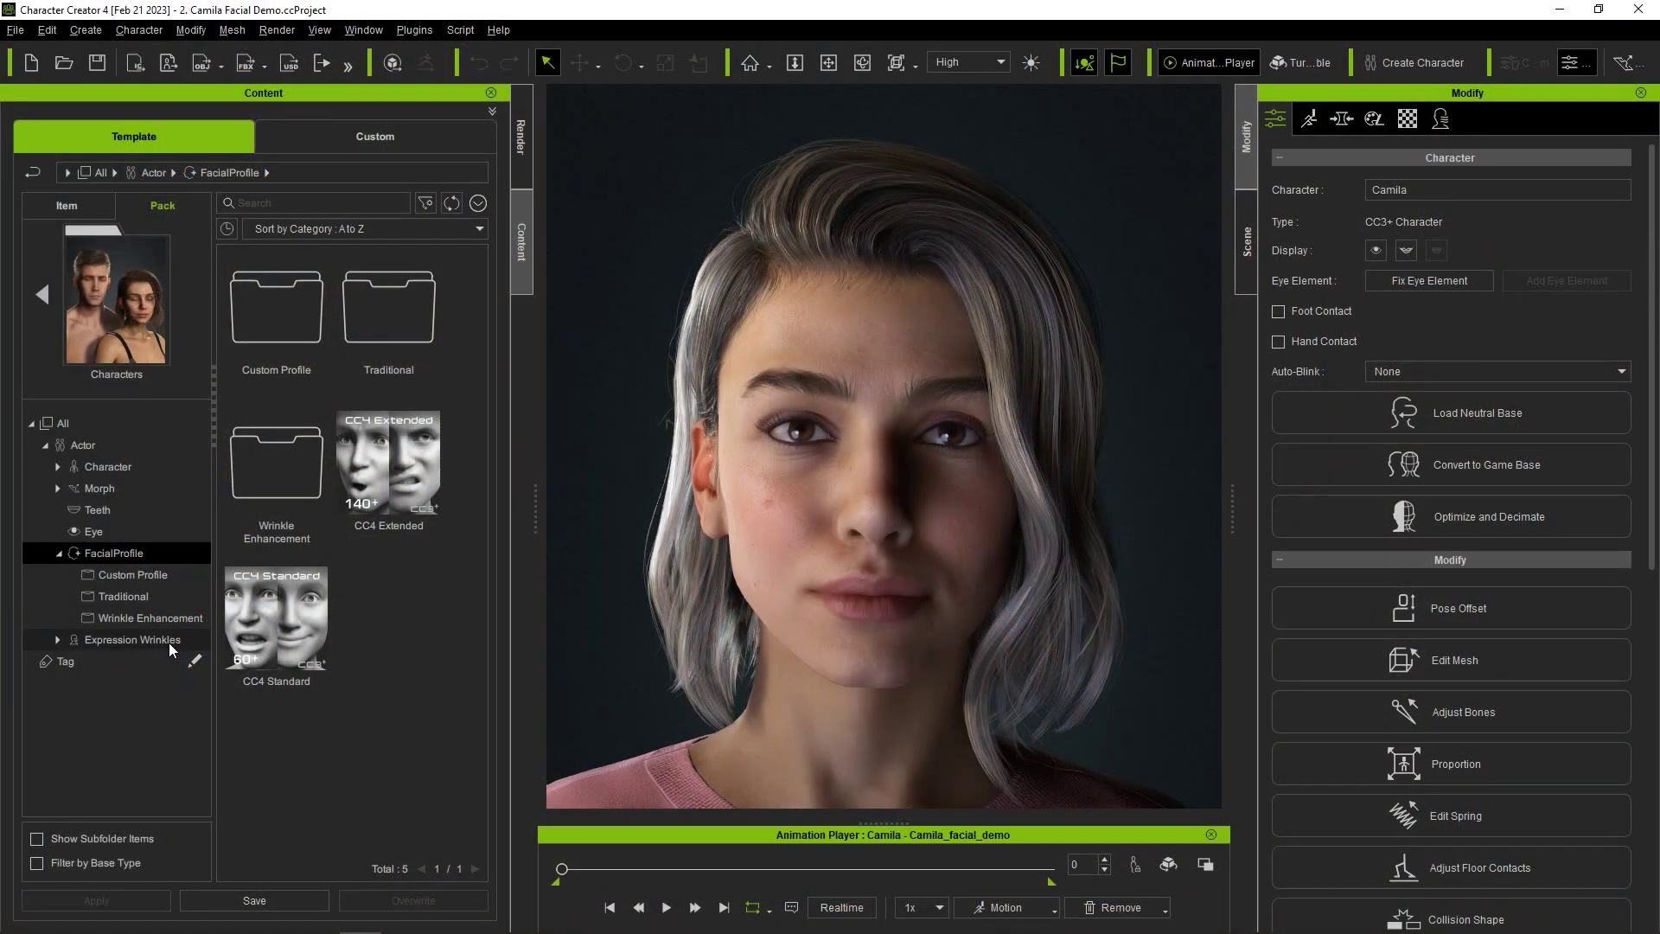
pyautogui.click(168, 641)
pyautogui.click(295, 603)
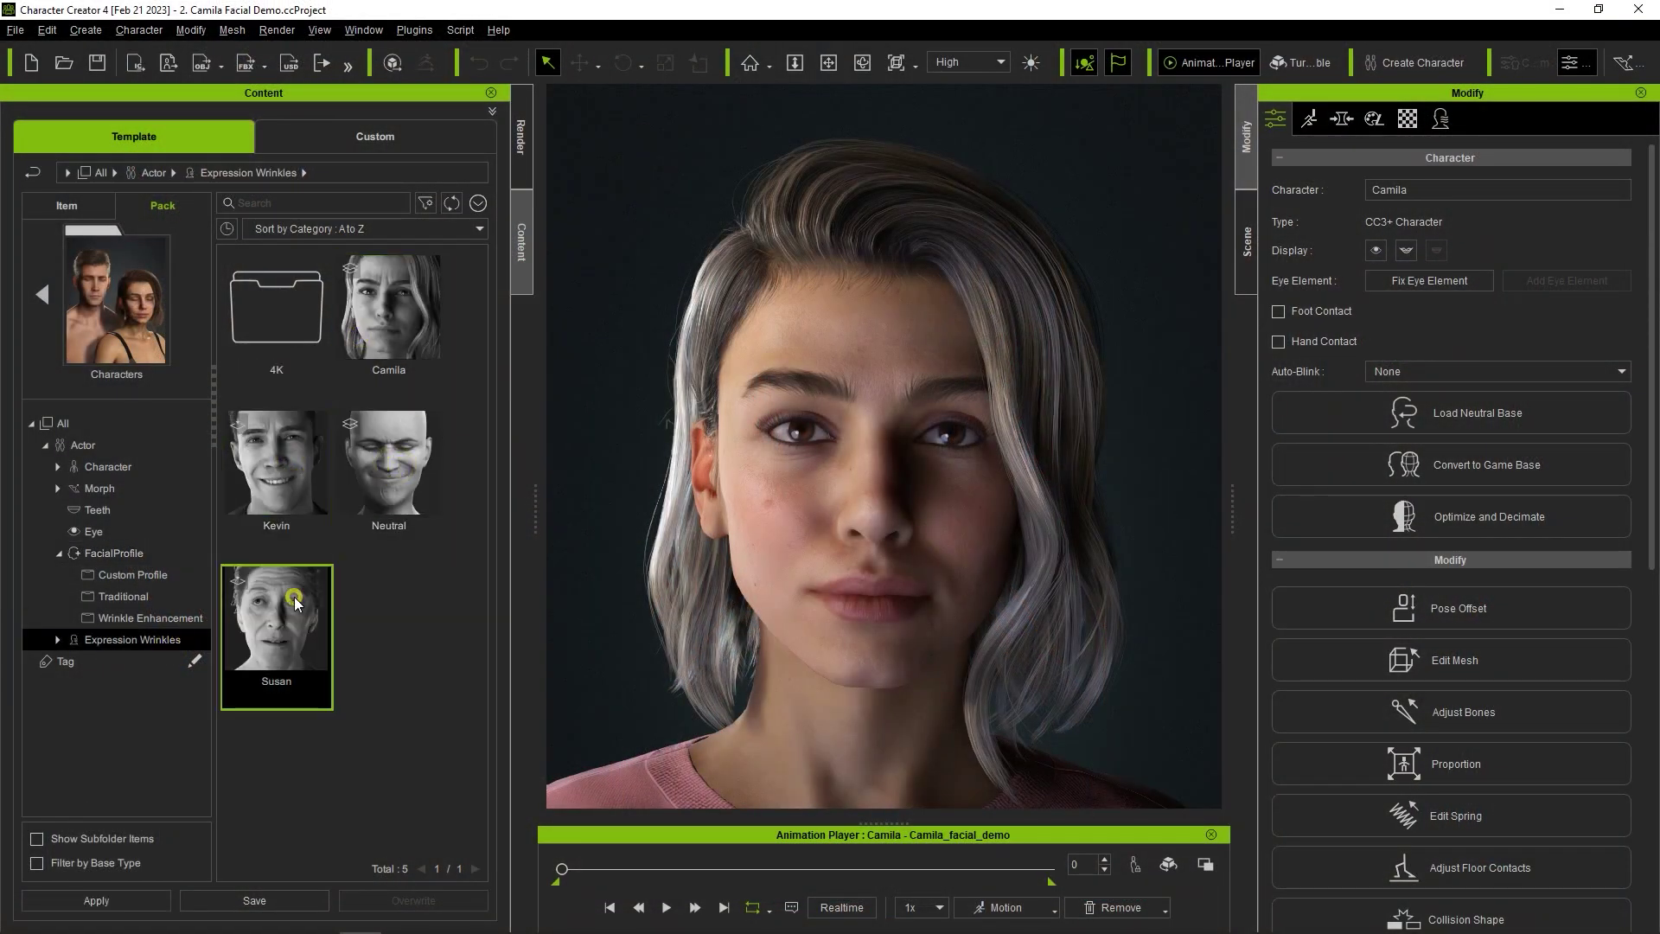
pyautogui.click(351, 461)
pyautogui.click(390, 307)
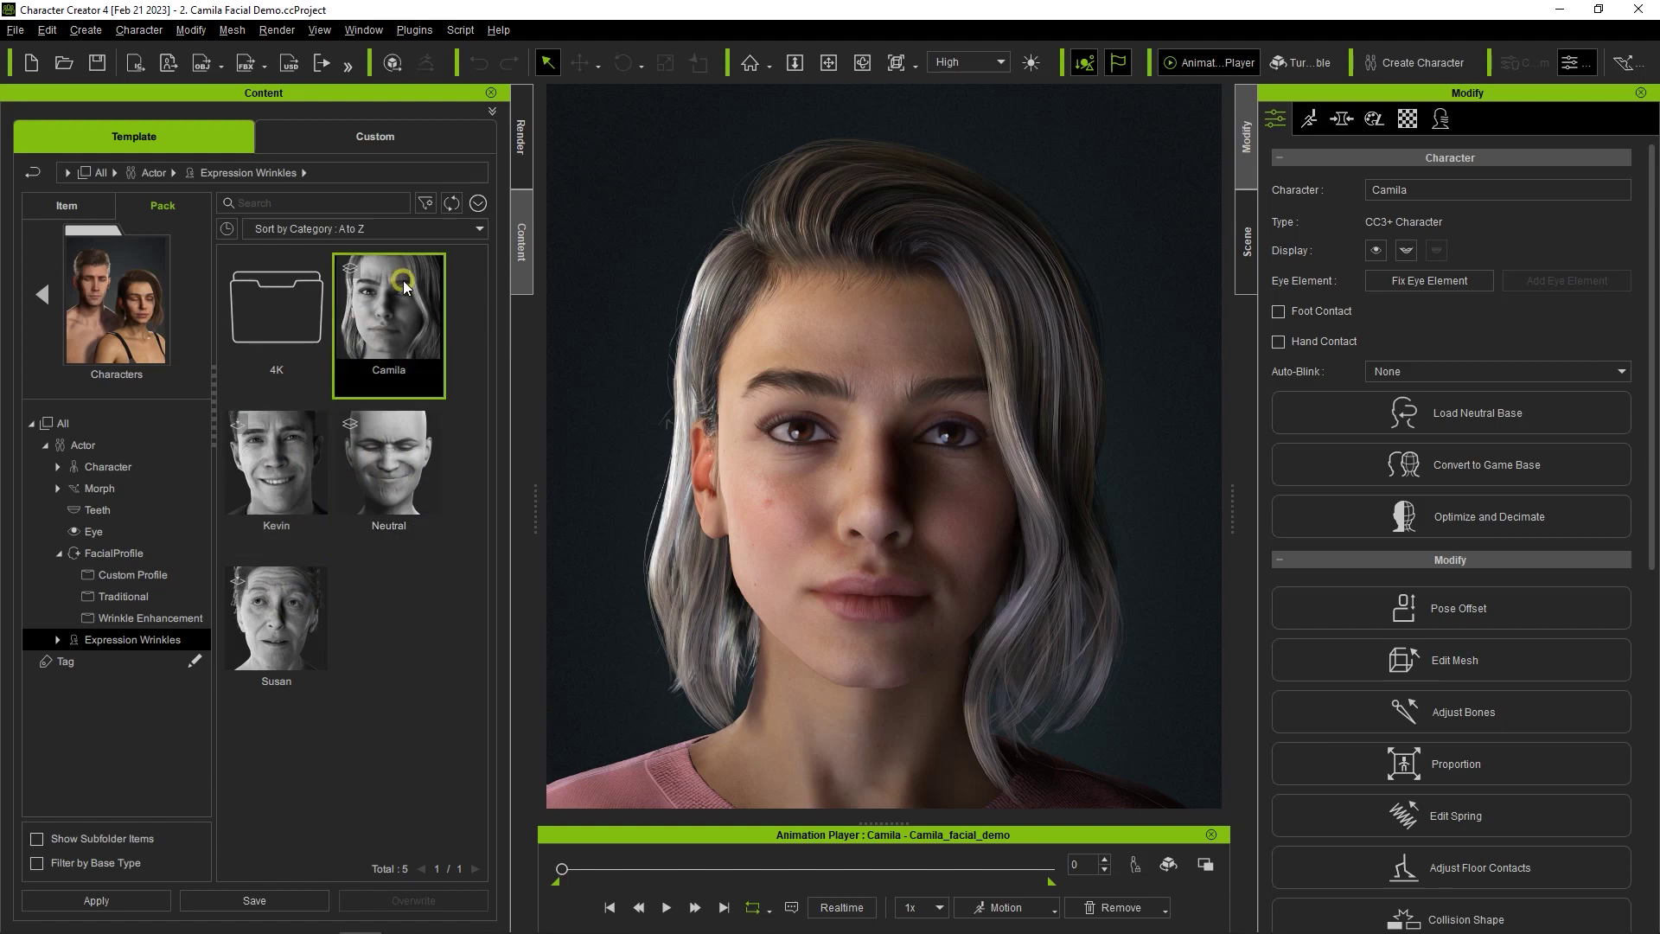
pyautogui.rightClick(403, 281)
pyautogui.click(519, 317)
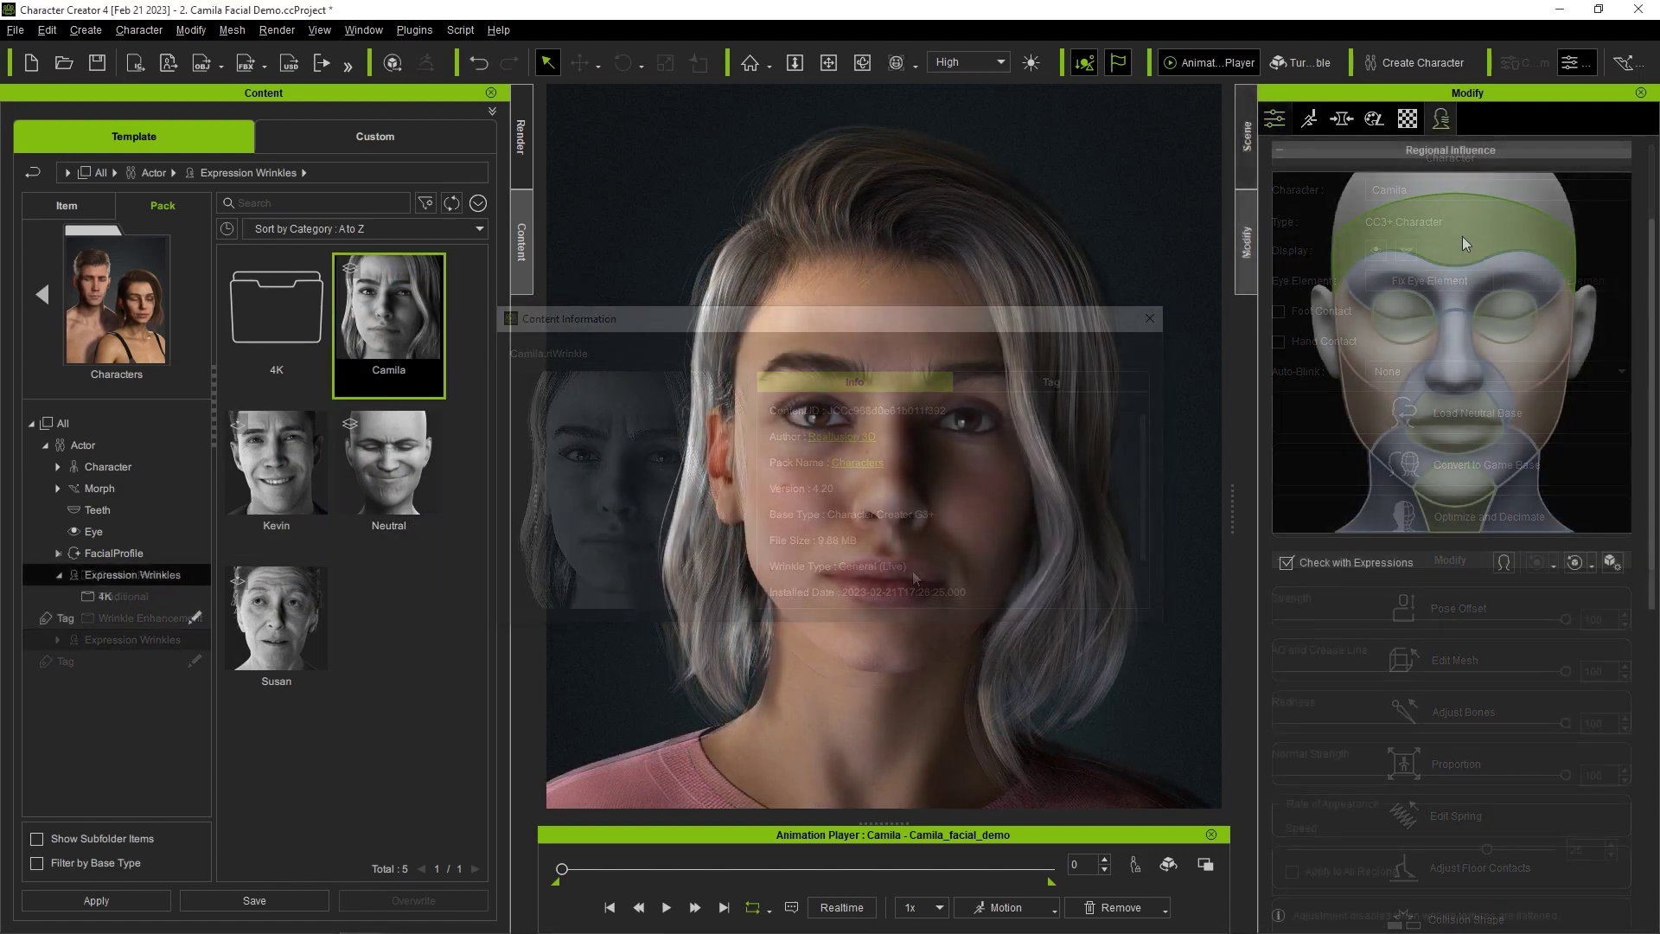
# Step: Zoom onto Camila's face and lower the forehead wrinkle Normal Strength to 18
pyautogui.moveTo(1024, 381); pyautogui.dragTo(1019, 452)
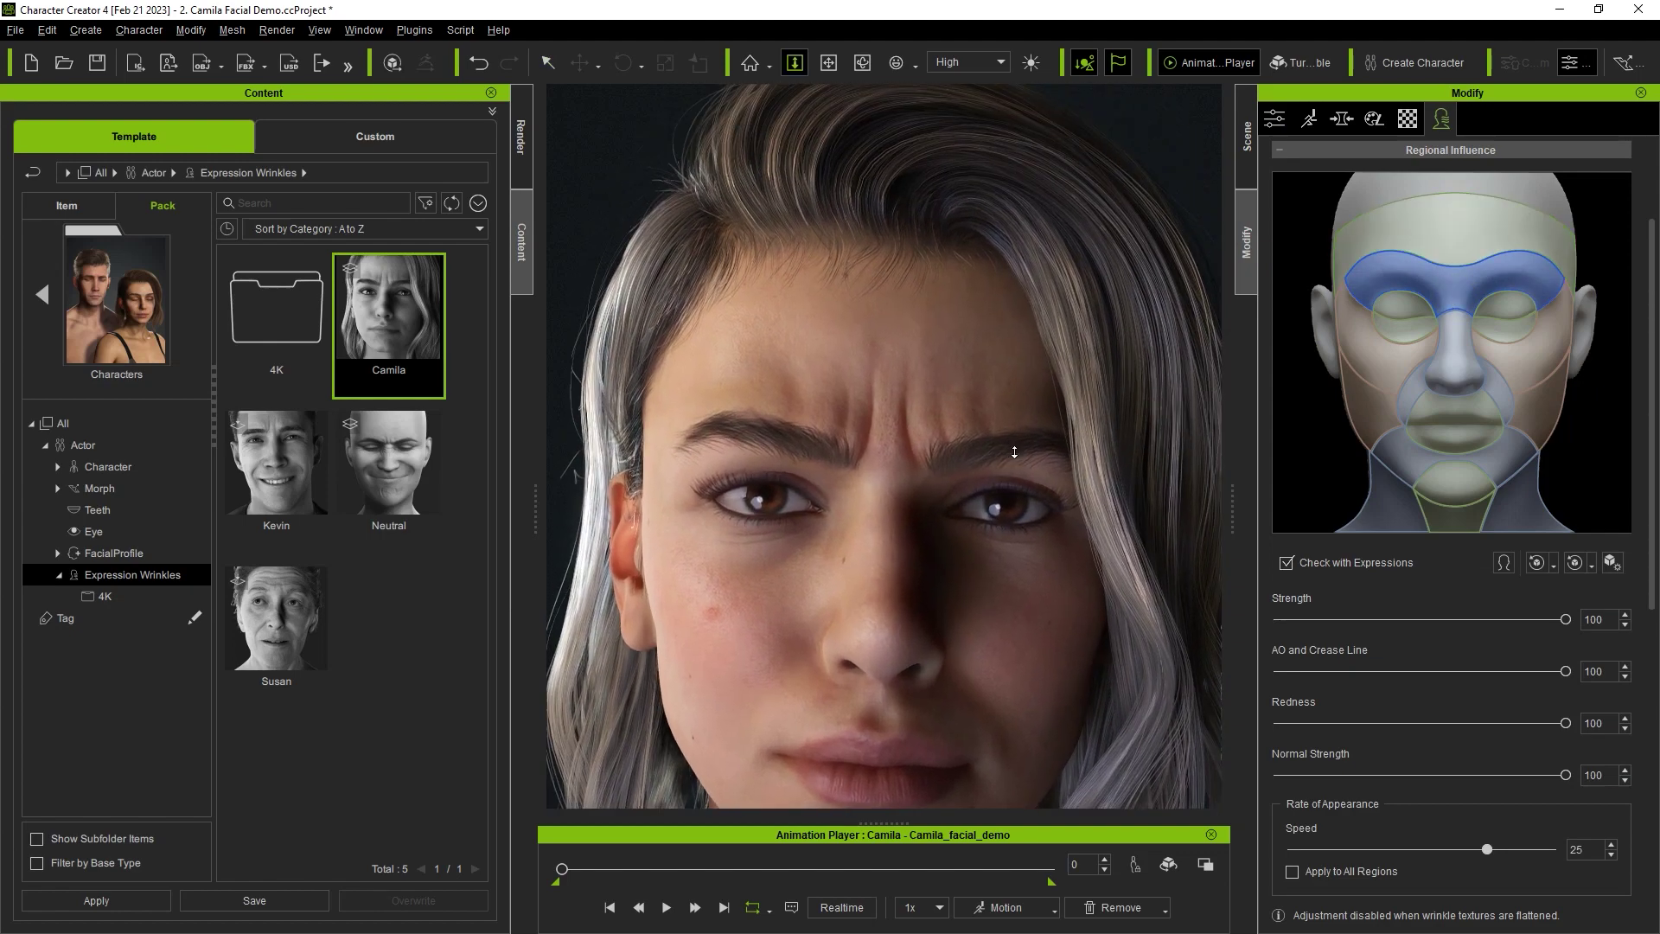
pyautogui.press('q')
pyautogui.moveTo(1565, 619); pyautogui.dragTo(1570, 678)
pyautogui.moveTo(1565, 775); pyautogui.dragTo(1334, 781)
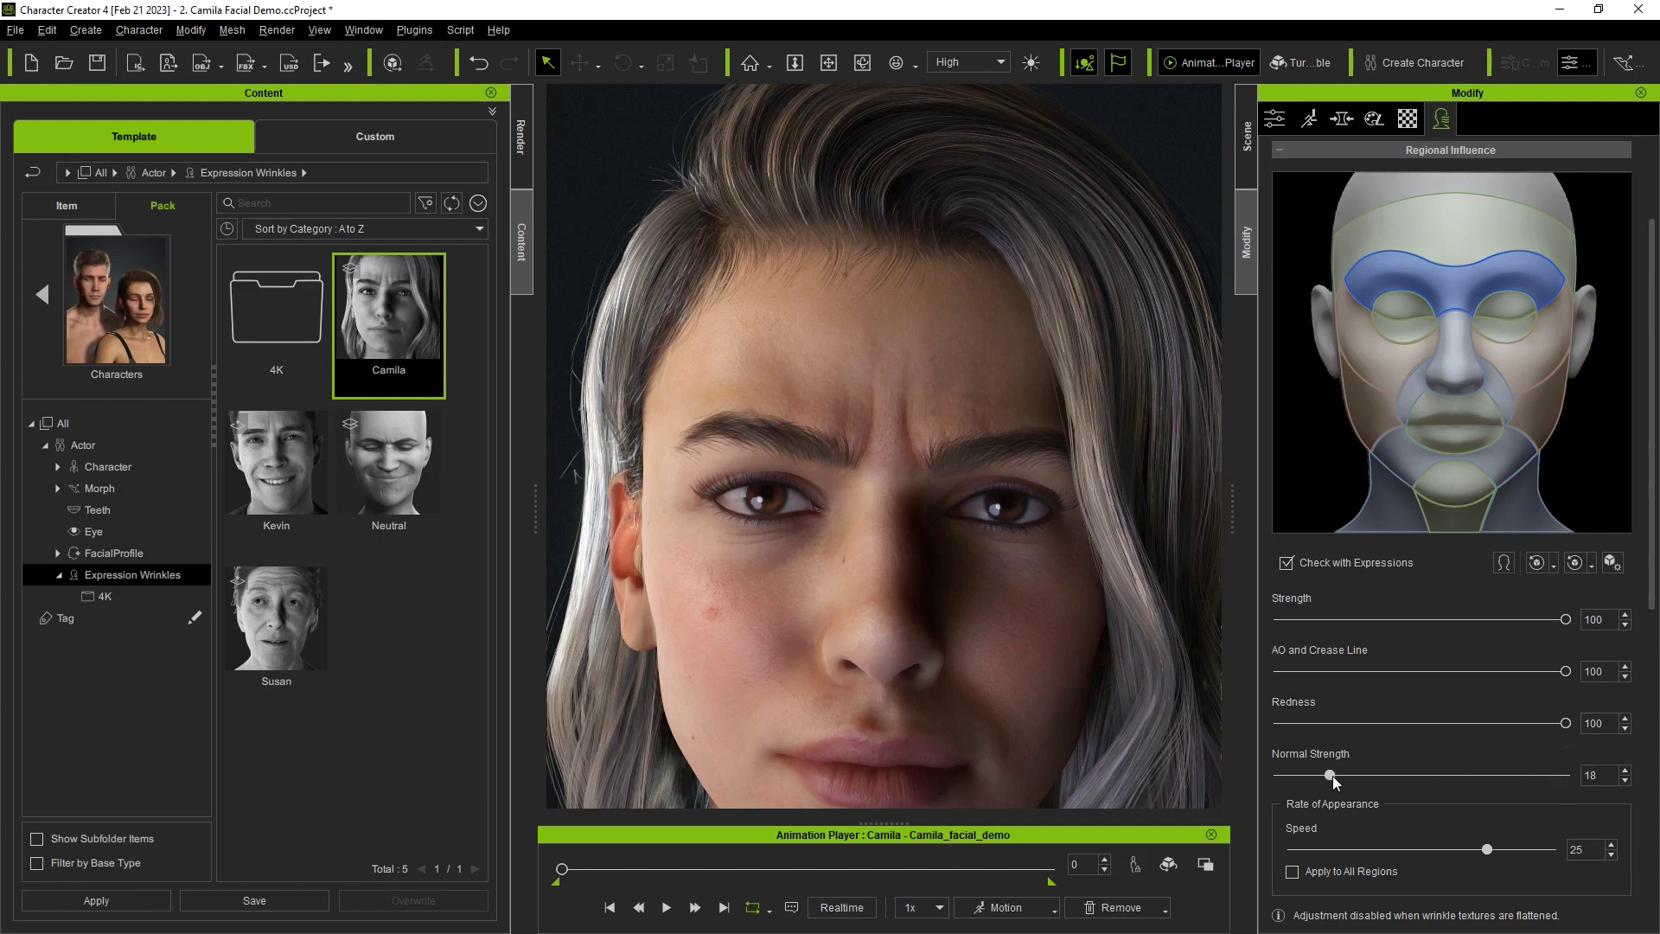
pyautogui.moveTo(1656, 423); pyautogui.dragTo(1655, 743)
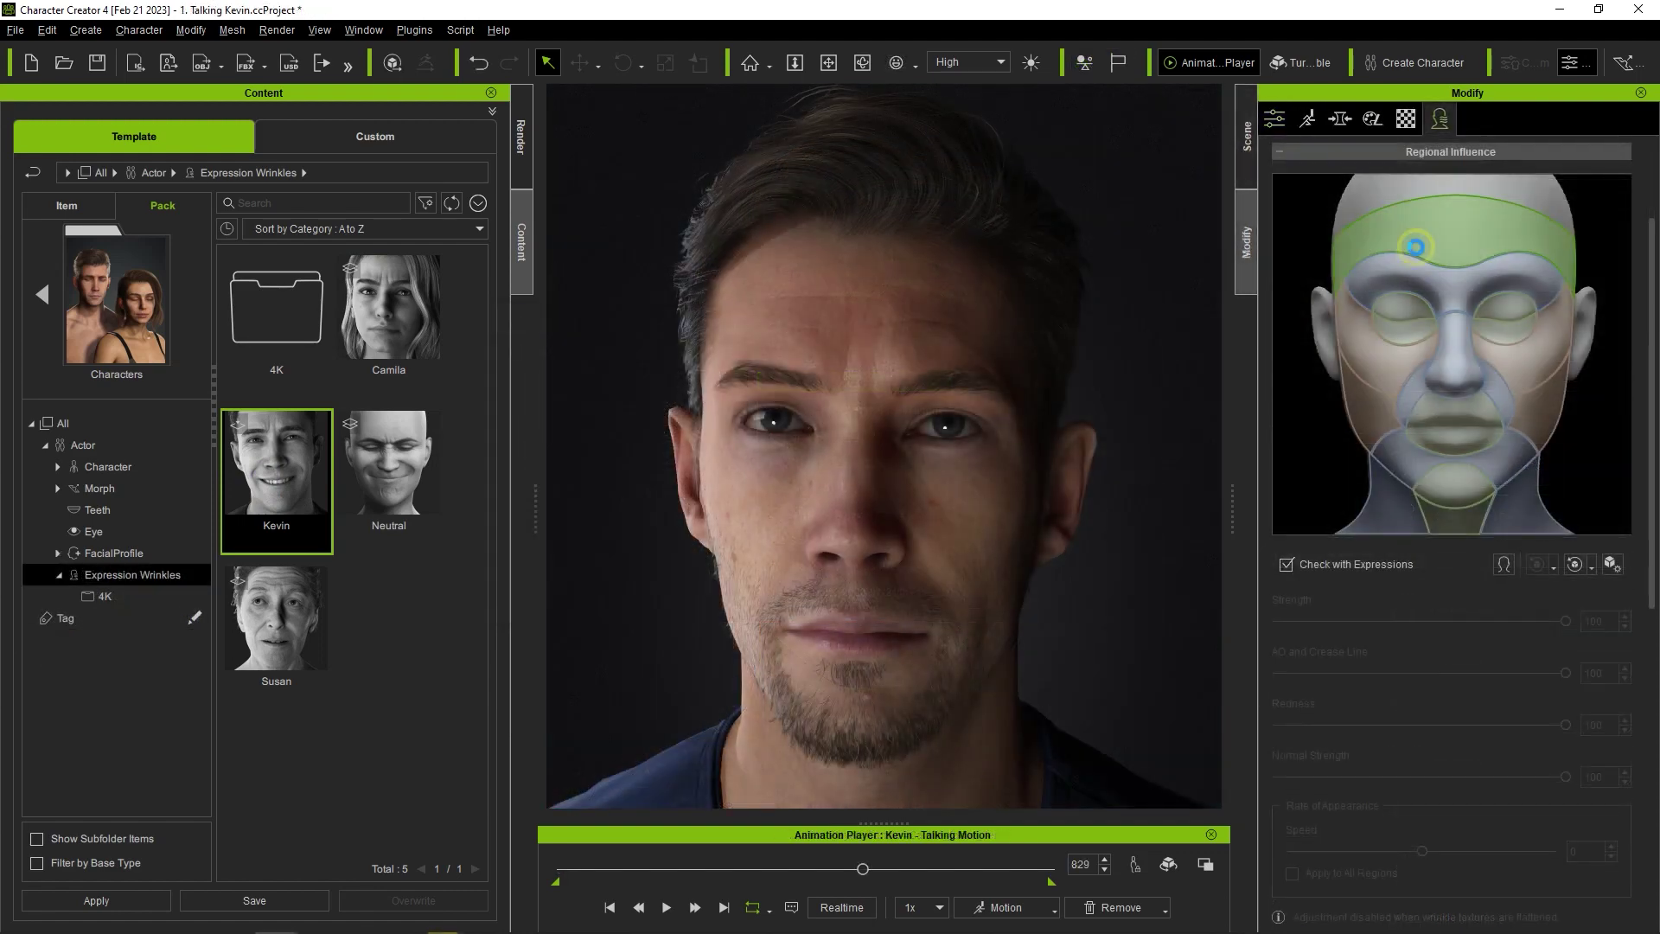
# Step: Scroll Kevin's Modify panel to Texture Settings and preview the 2048×2048 Diffuse wrinkle maps
pyautogui.moveTo(1456, 624); pyautogui.dragTo(1567, 621)
pyautogui.moveTo(1652, 367); pyautogui.dragTo(1651, 691)
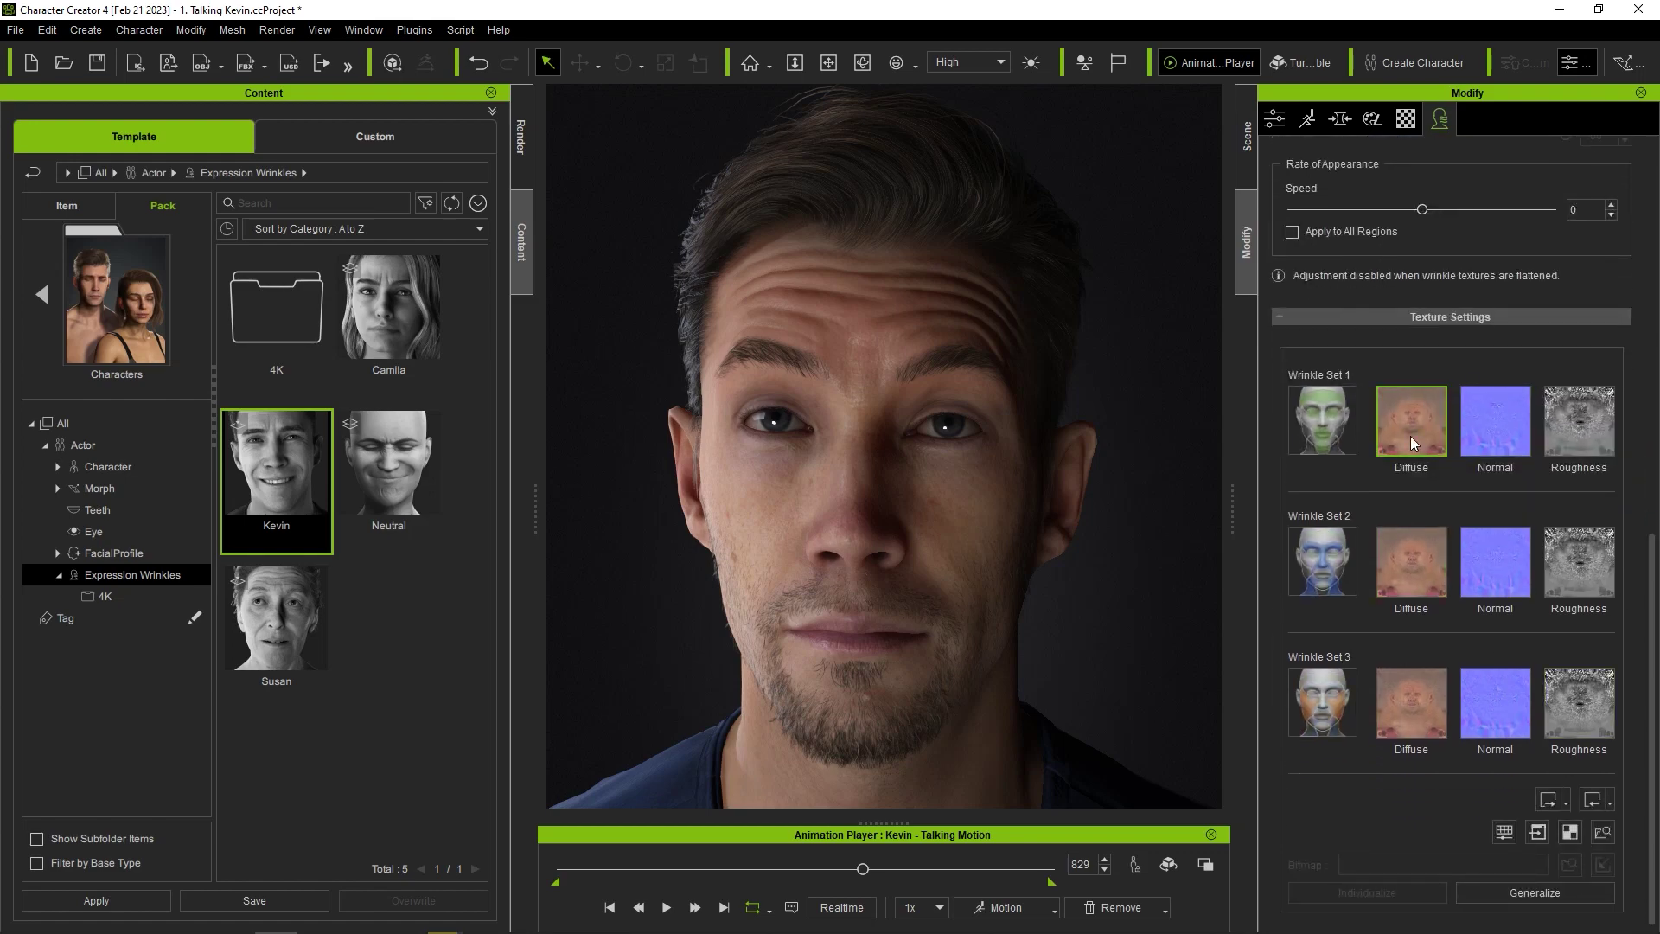
pyautogui.moveTo(1437, 564)
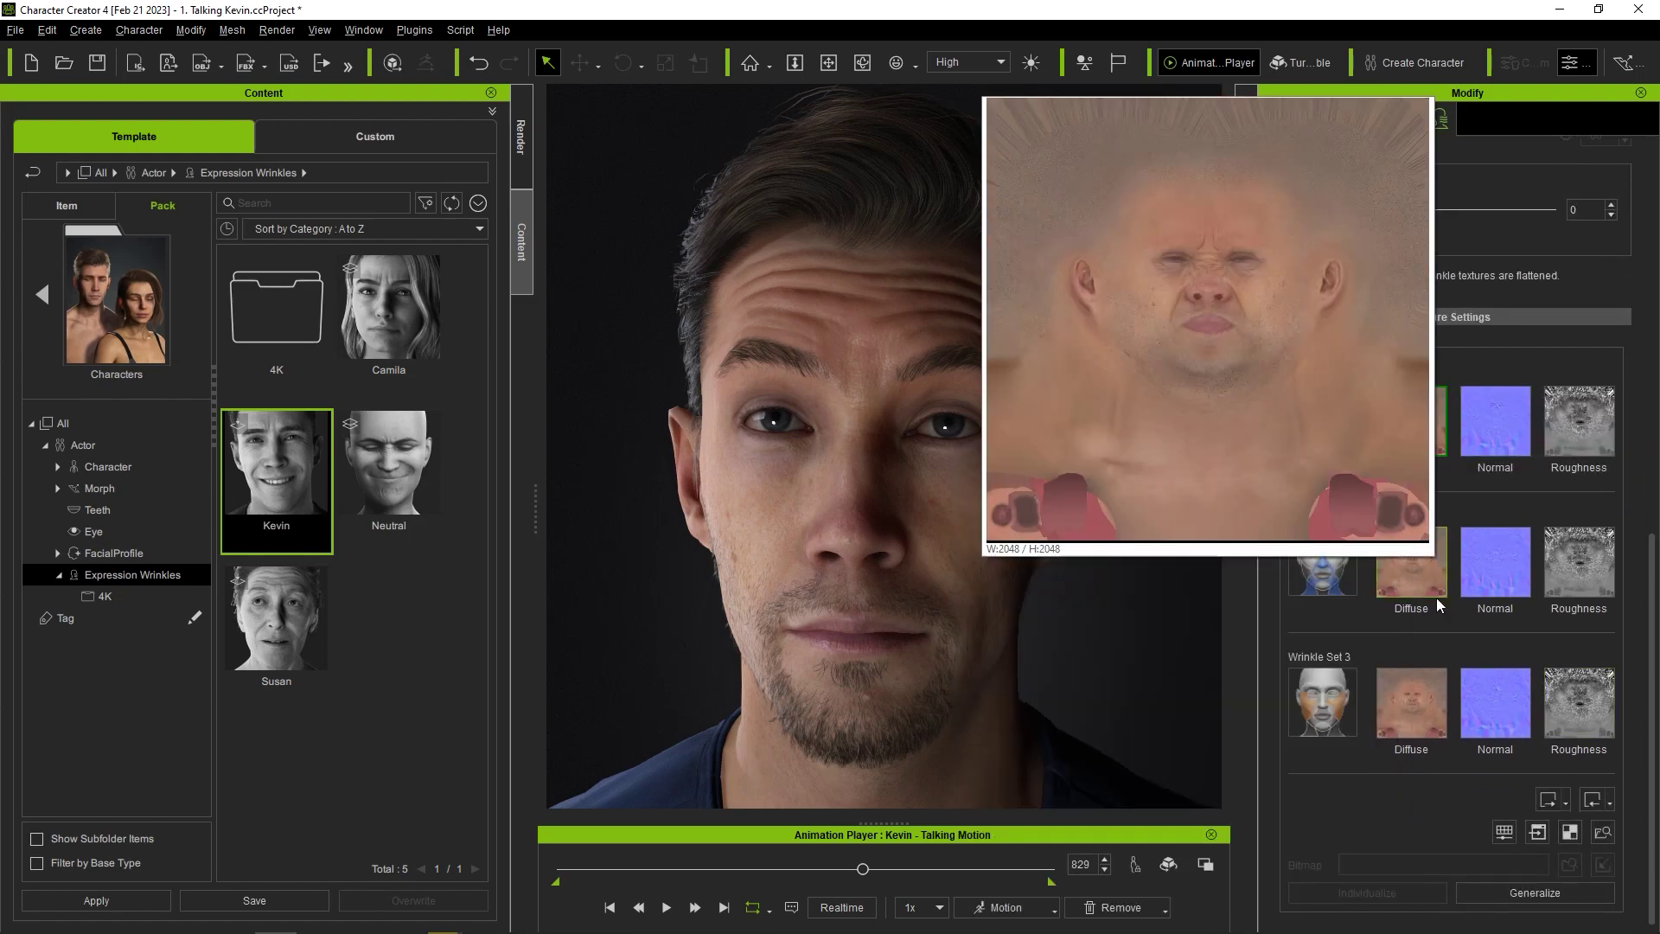
pyautogui.moveTo(1427, 708)
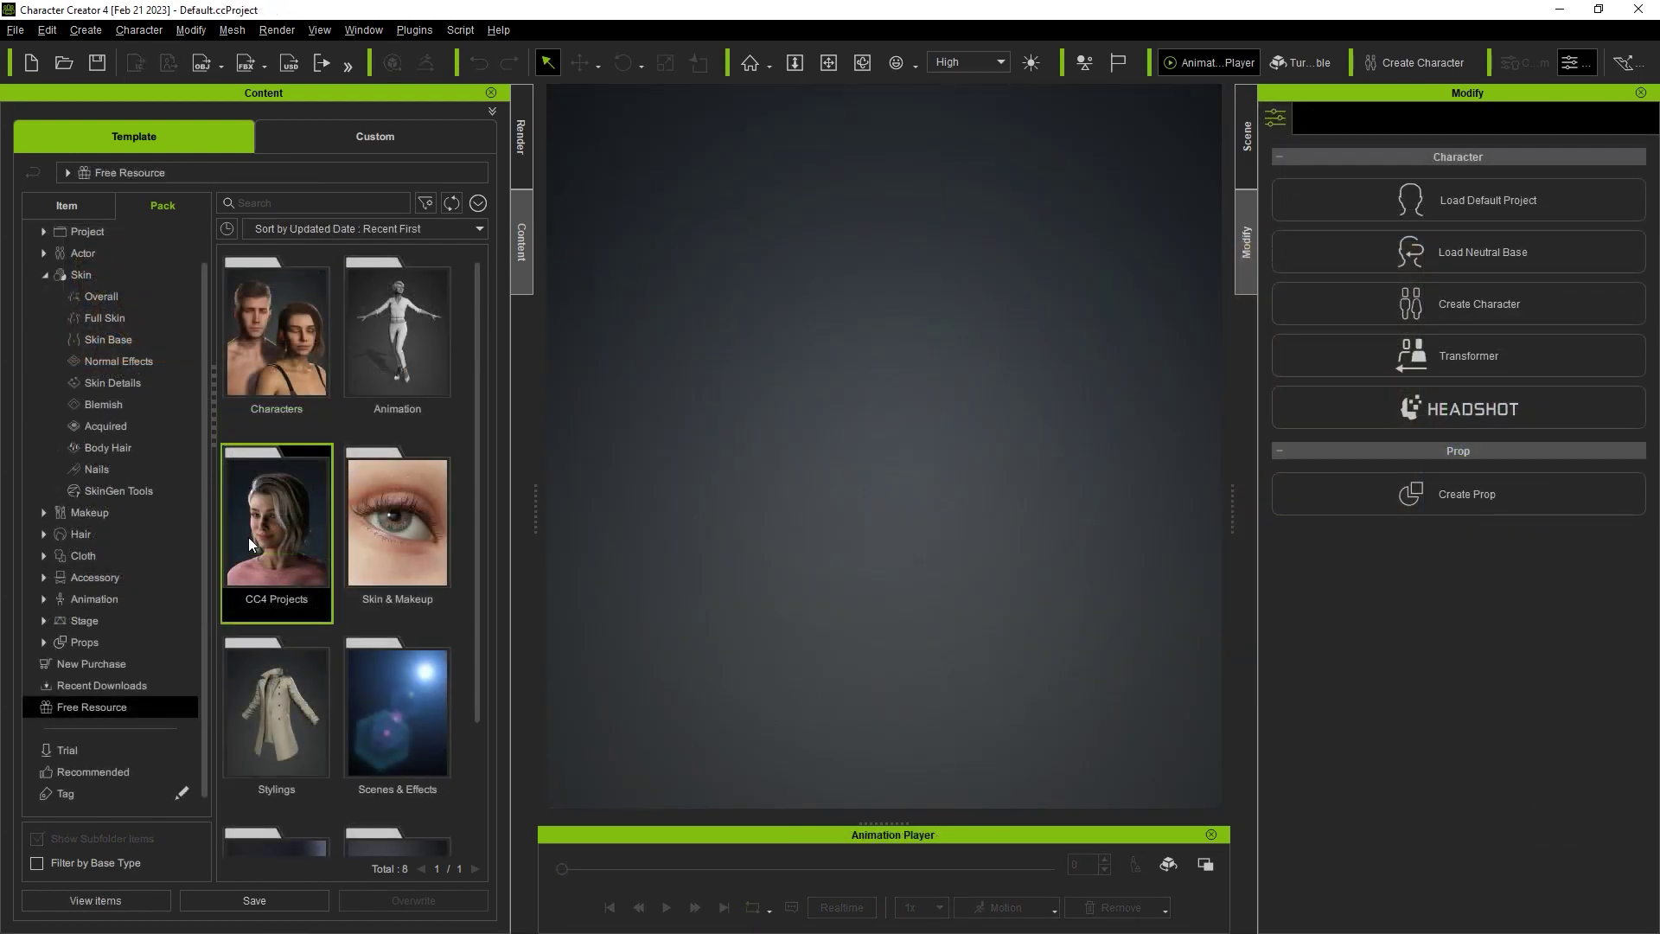
# Step: Open CC4 Projects and load the 2. Susan Expression Wrinkles Demo project
pyautogui.doubleClick(249, 540)
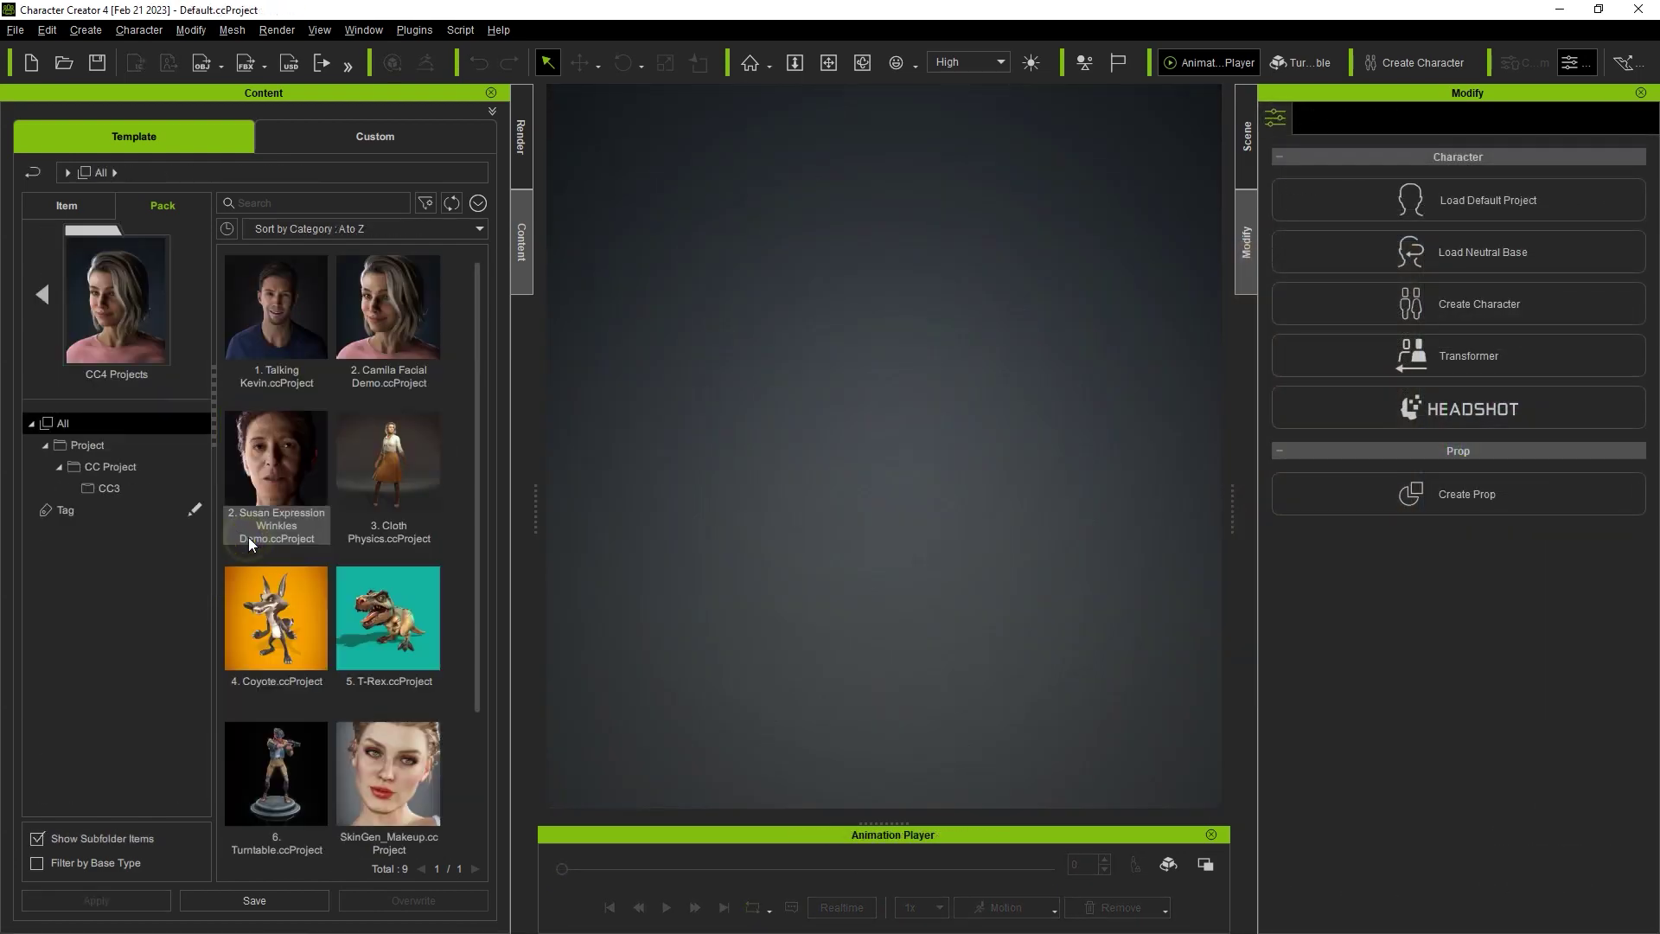
pyautogui.moveTo(332, 480); pyautogui.dragTo(853, 465)
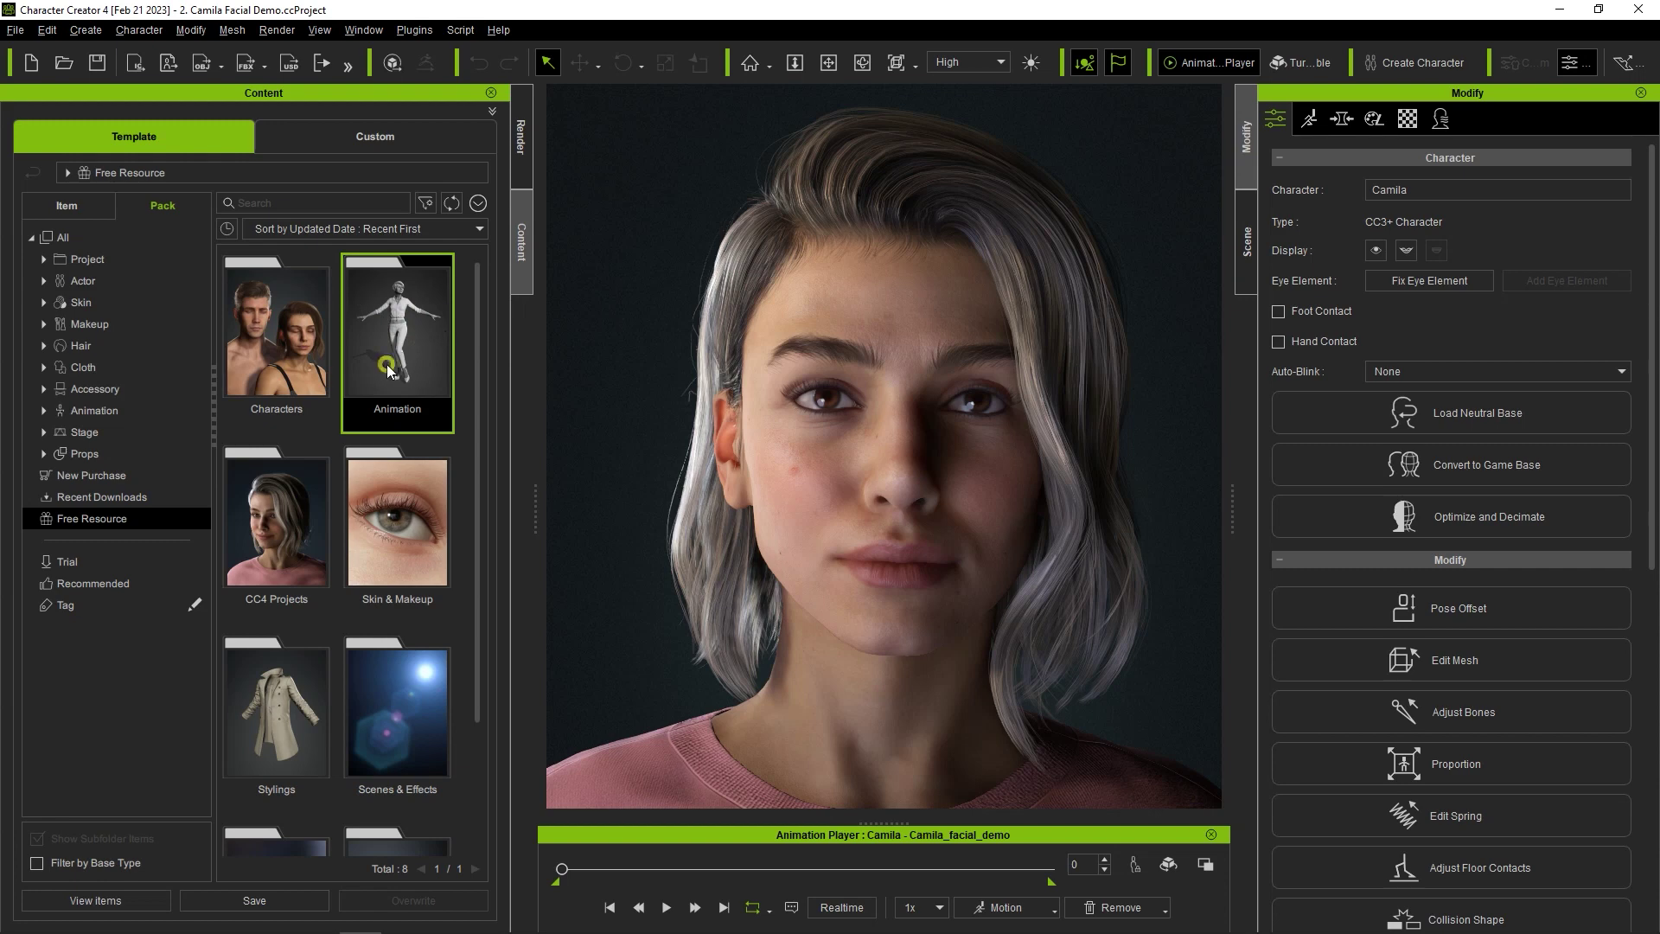
# Step: Open the Animation pack and list the Expression > Expression Wrinkles > Regional Influence expressions
pyautogui.doubleClick(386, 365)
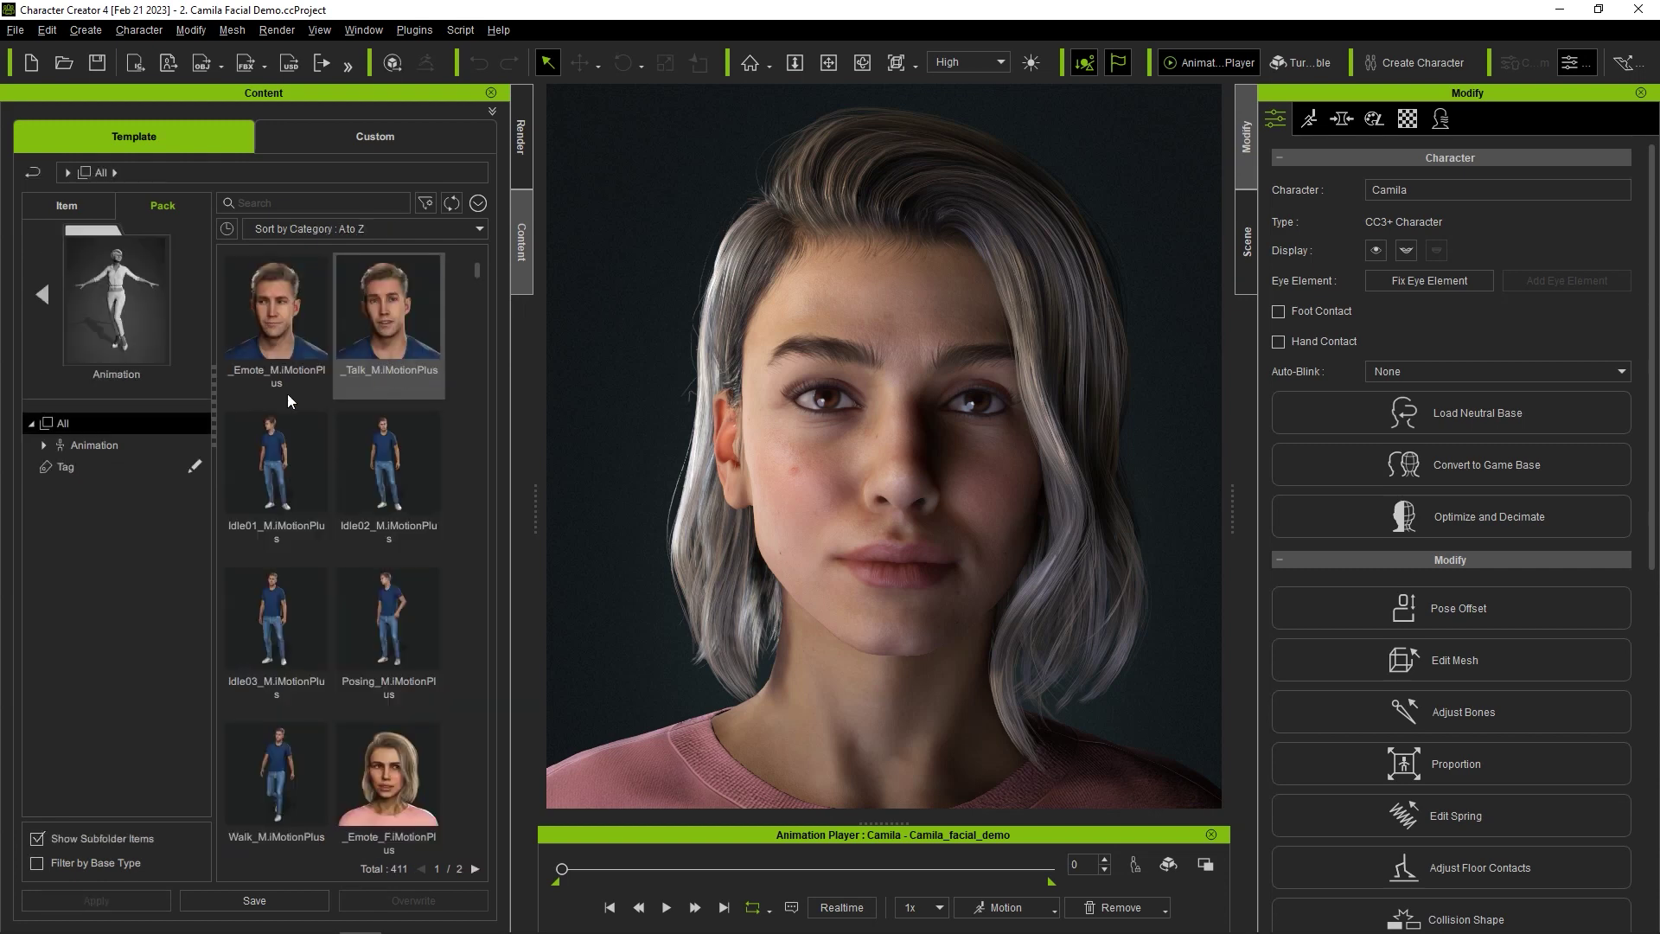
pyautogui.click(45, 445)
pyautogui.click(58, 531)
pyautogui.click(71, 553)
pyautogui.click(192, 578)
pyautogui.click(192, 597)
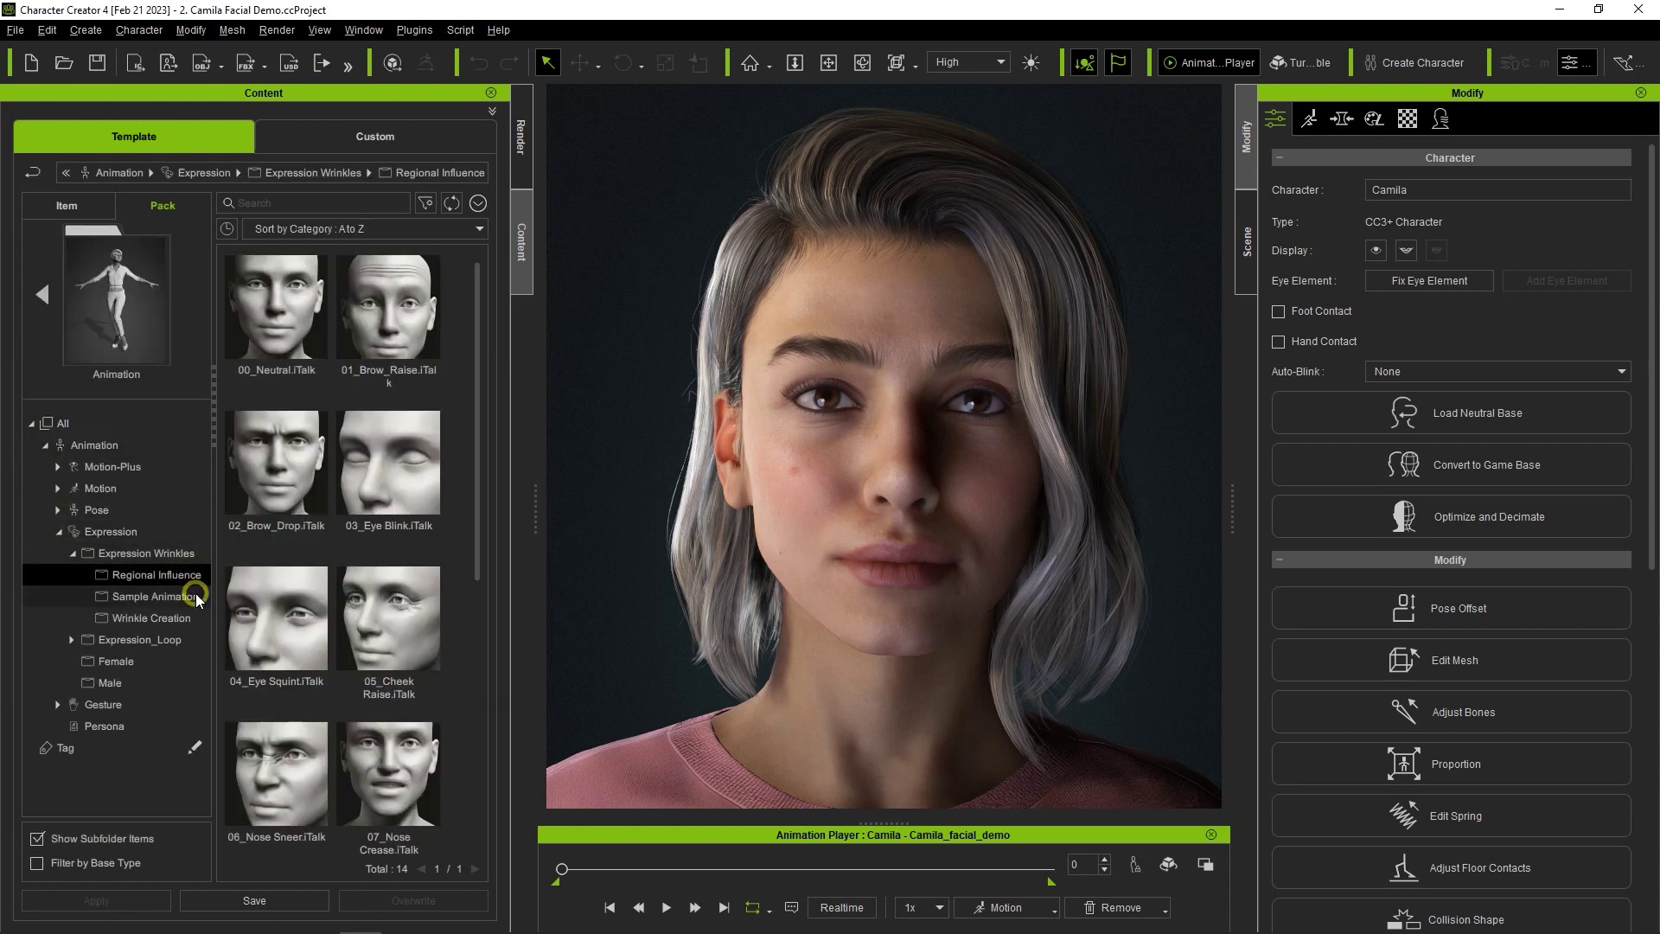
pyautogui.click(194, 615)
pyautogui.click(155, 575)
# Step: Apply the 01_Brow_Raise, 02_Brow_Drop and 06_Nose_Sneer expressions to Camila
pyautogui.moveTo(389, 320); pyautogui.dragTo(884, 470)
pyautogui.moveTo(277, 467); pyautogui.dragTo(882, 471)
pyautogui.click(282, 775)
pyautogui.moveTo(282, 775); pyautogui.dragTo(920, 448)
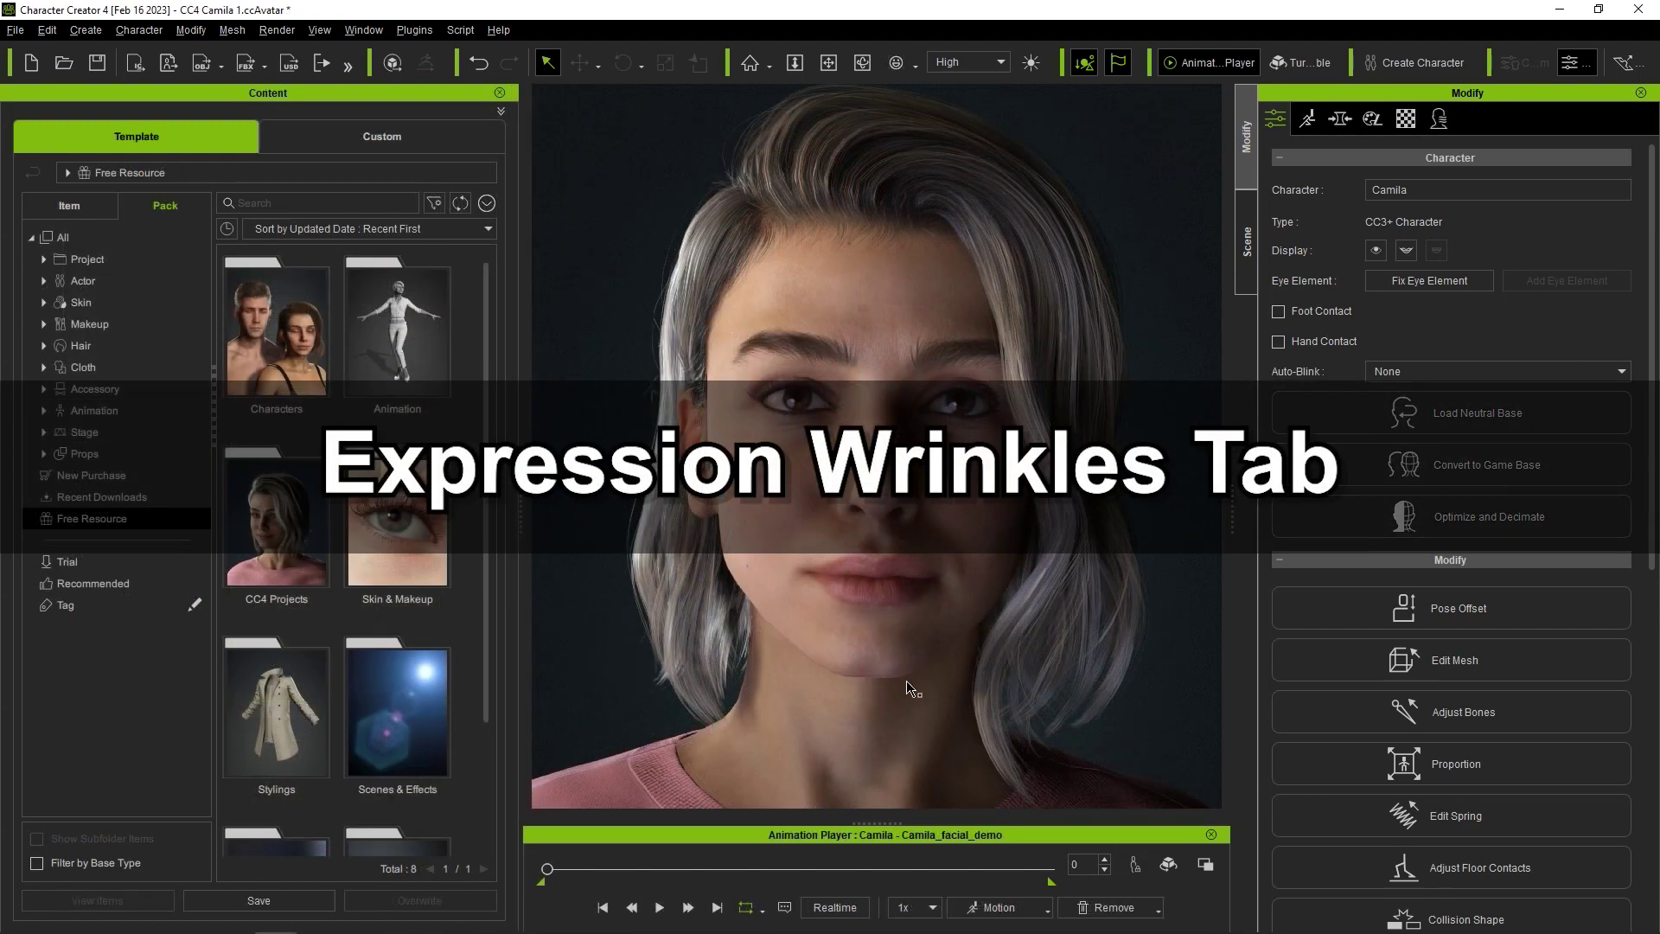
# Step: Turn on Activate Expression Wrinkles and apply the Camila wrinkle set to the character
pyautogui.click(1439, 119)
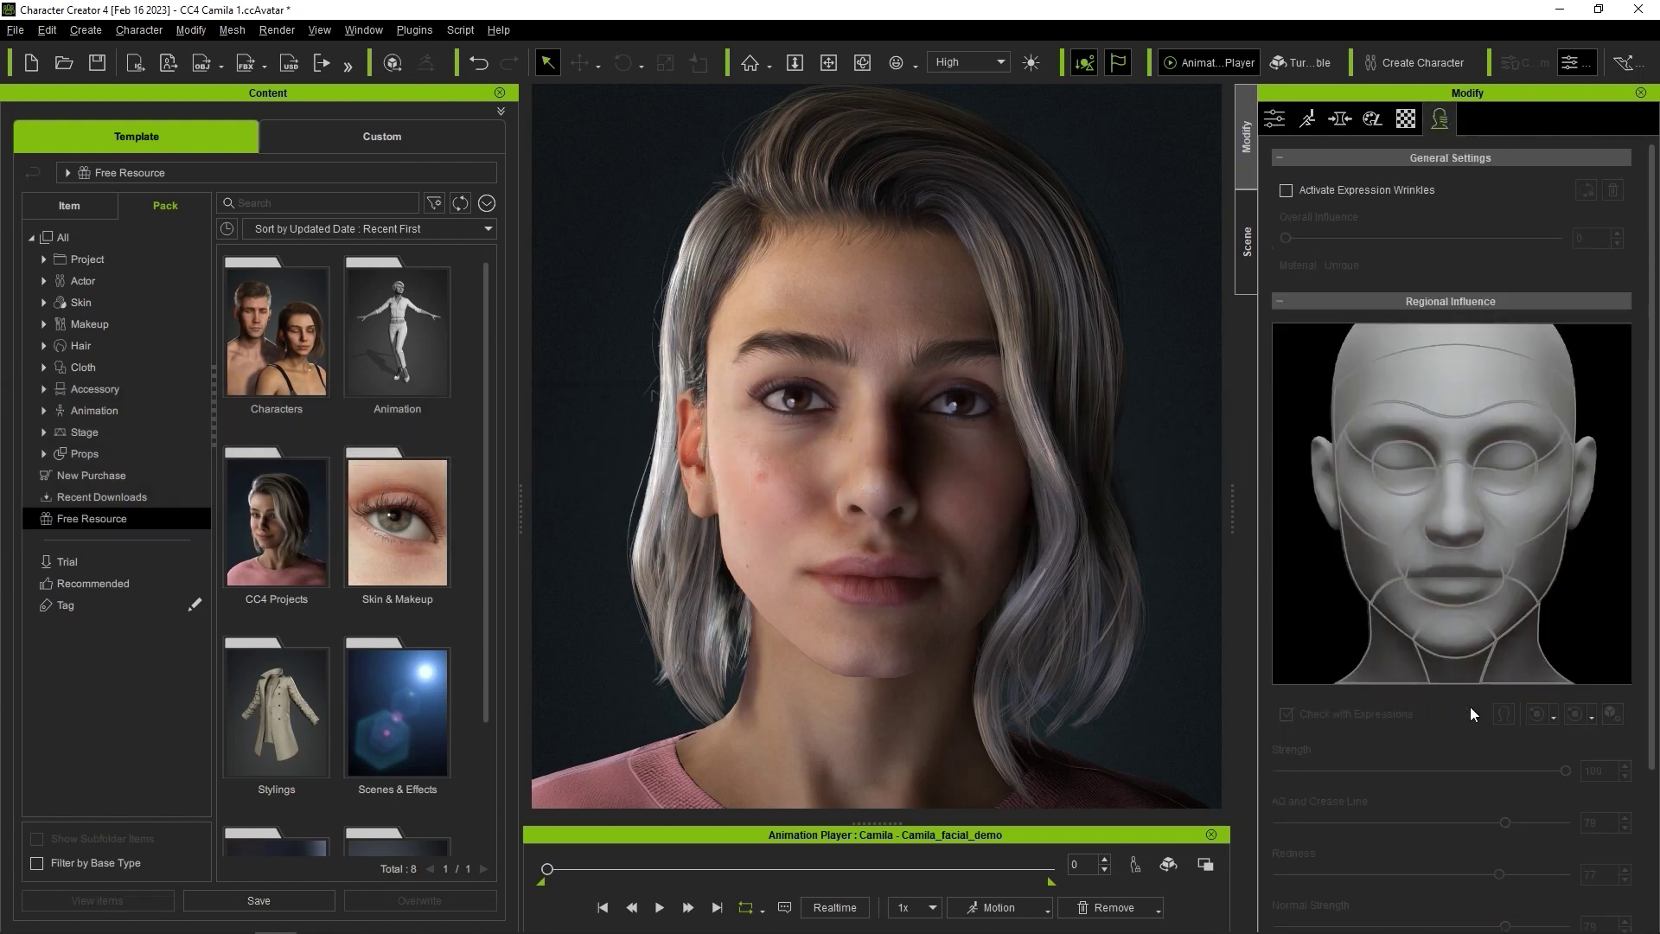
pyautogui.click(1286, 190)
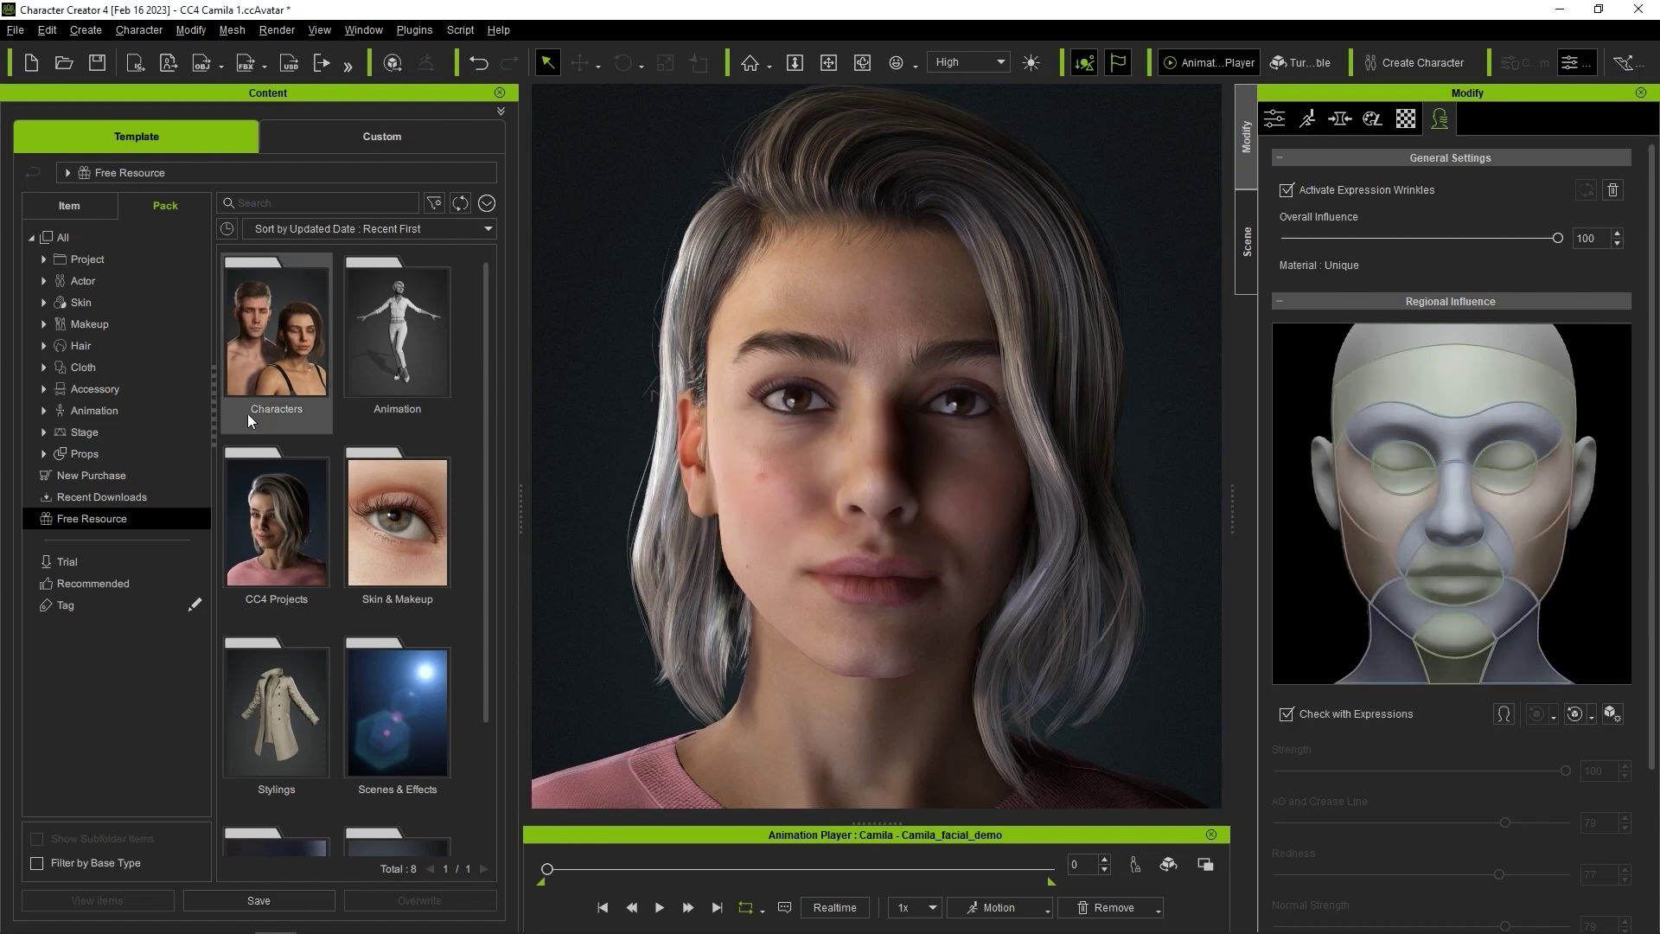
pyautogui.doubleClick(259, 381)
pyautogui.click(373, 477)
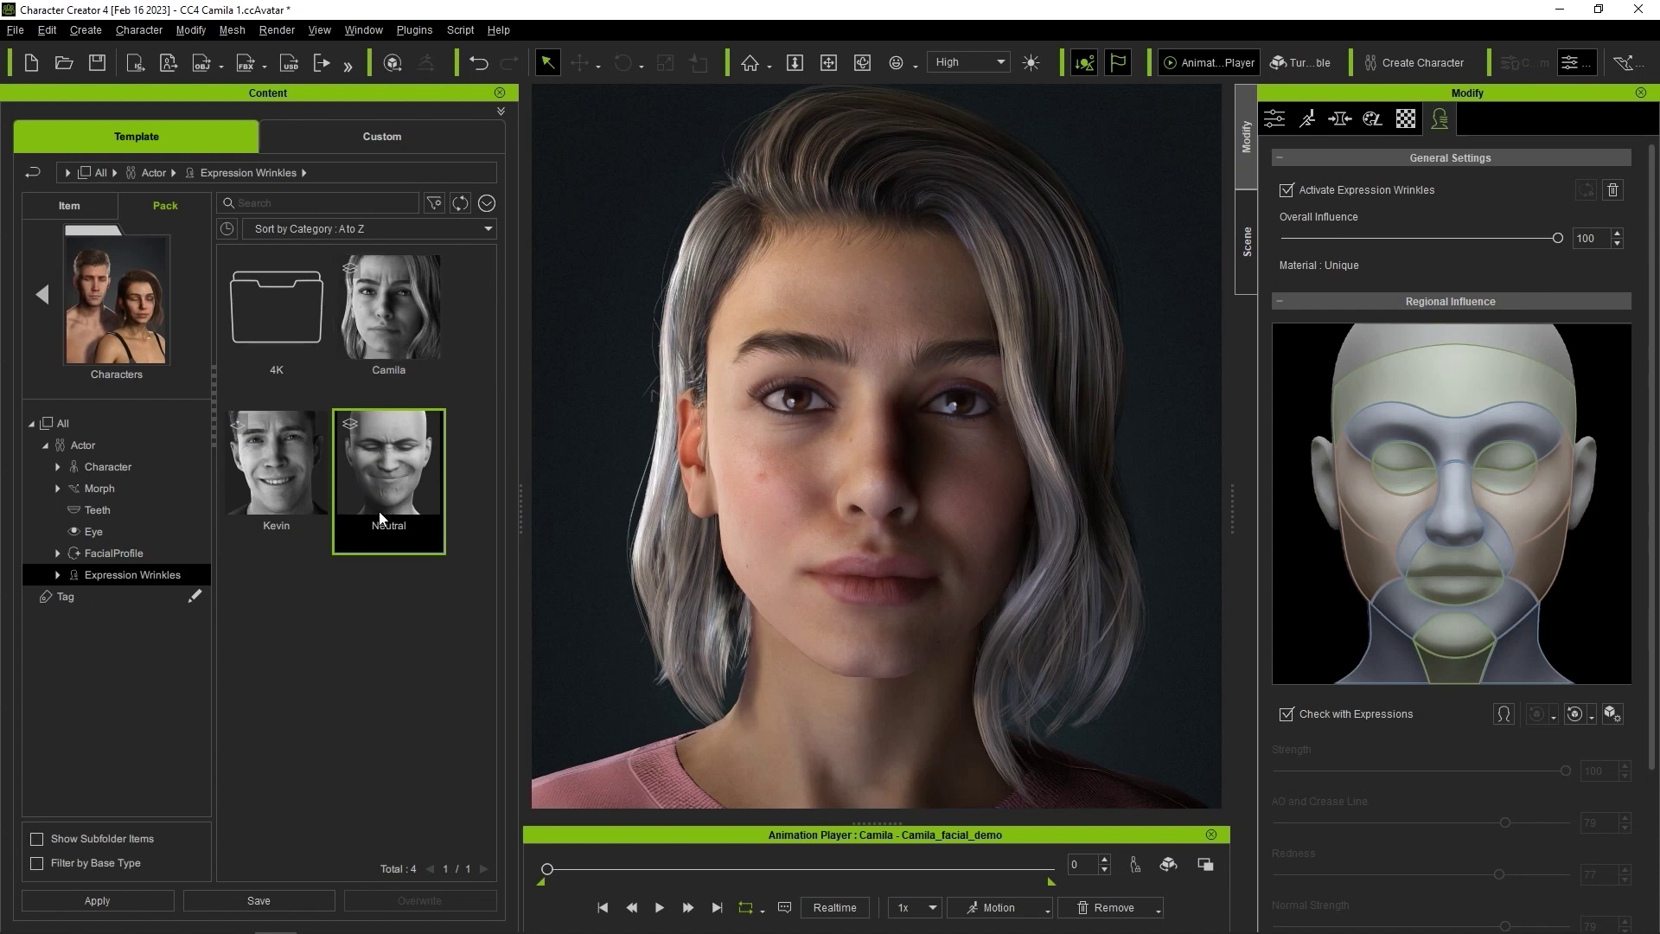
pyautogui.moveTo(406, 354); pyautogui.dragTo(875, 492)
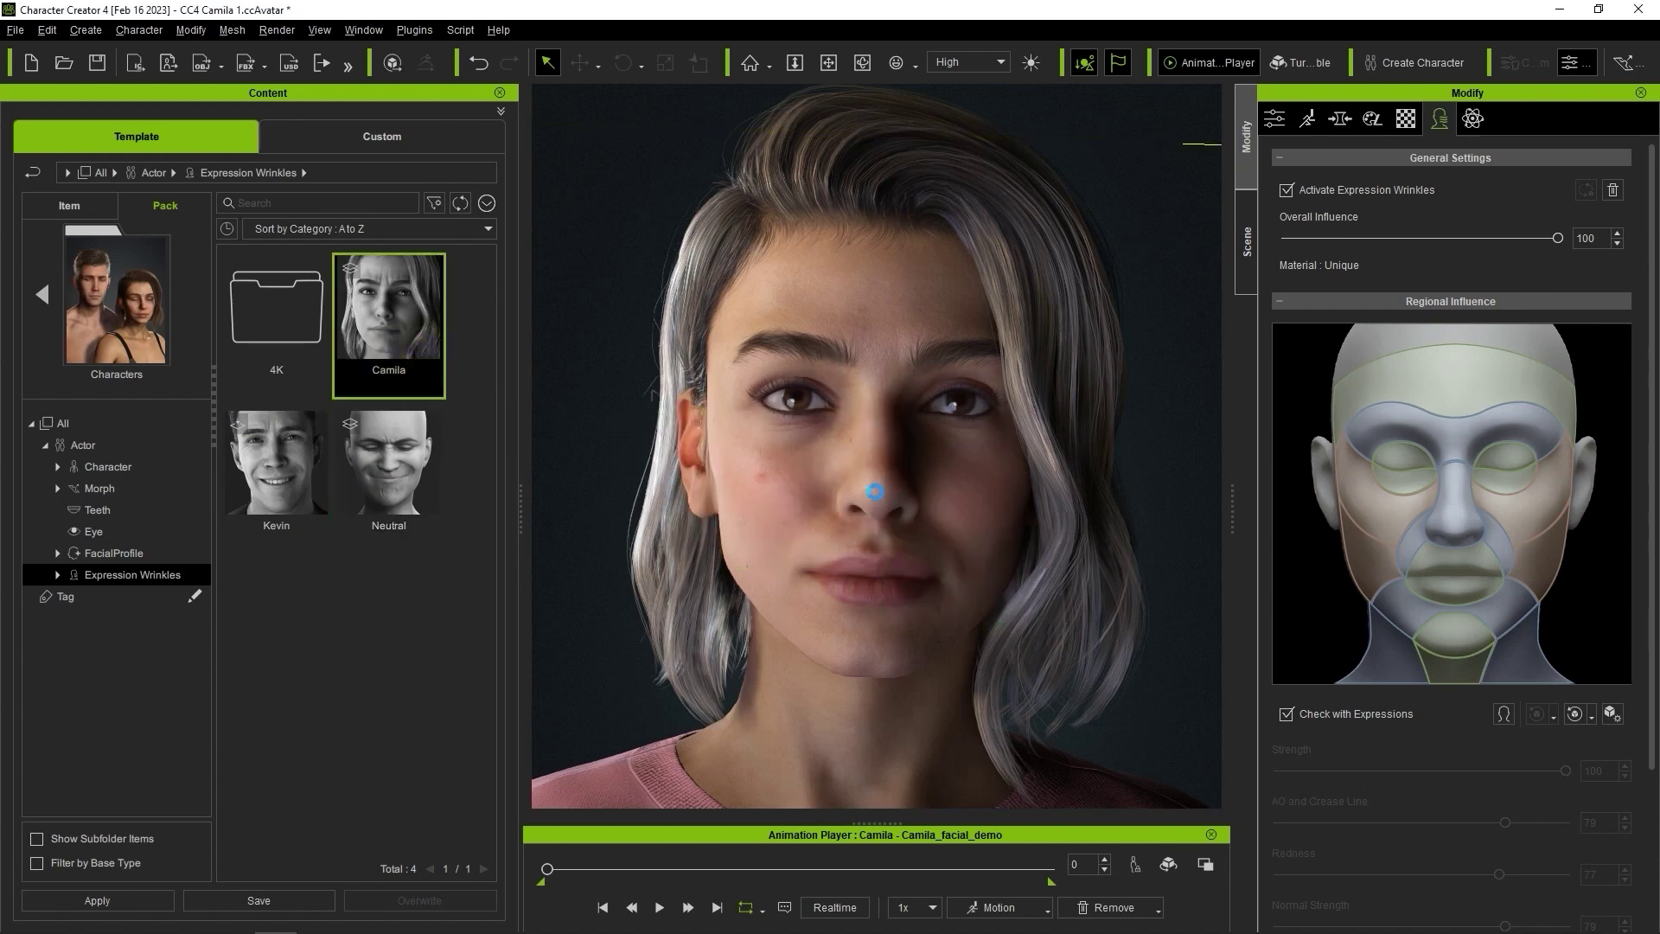
# Step: Load the Wrinkle Check > Functional Inspection motion
pyautogui.click(1048, 914)
pyautogui.moveTo(1064, 787)
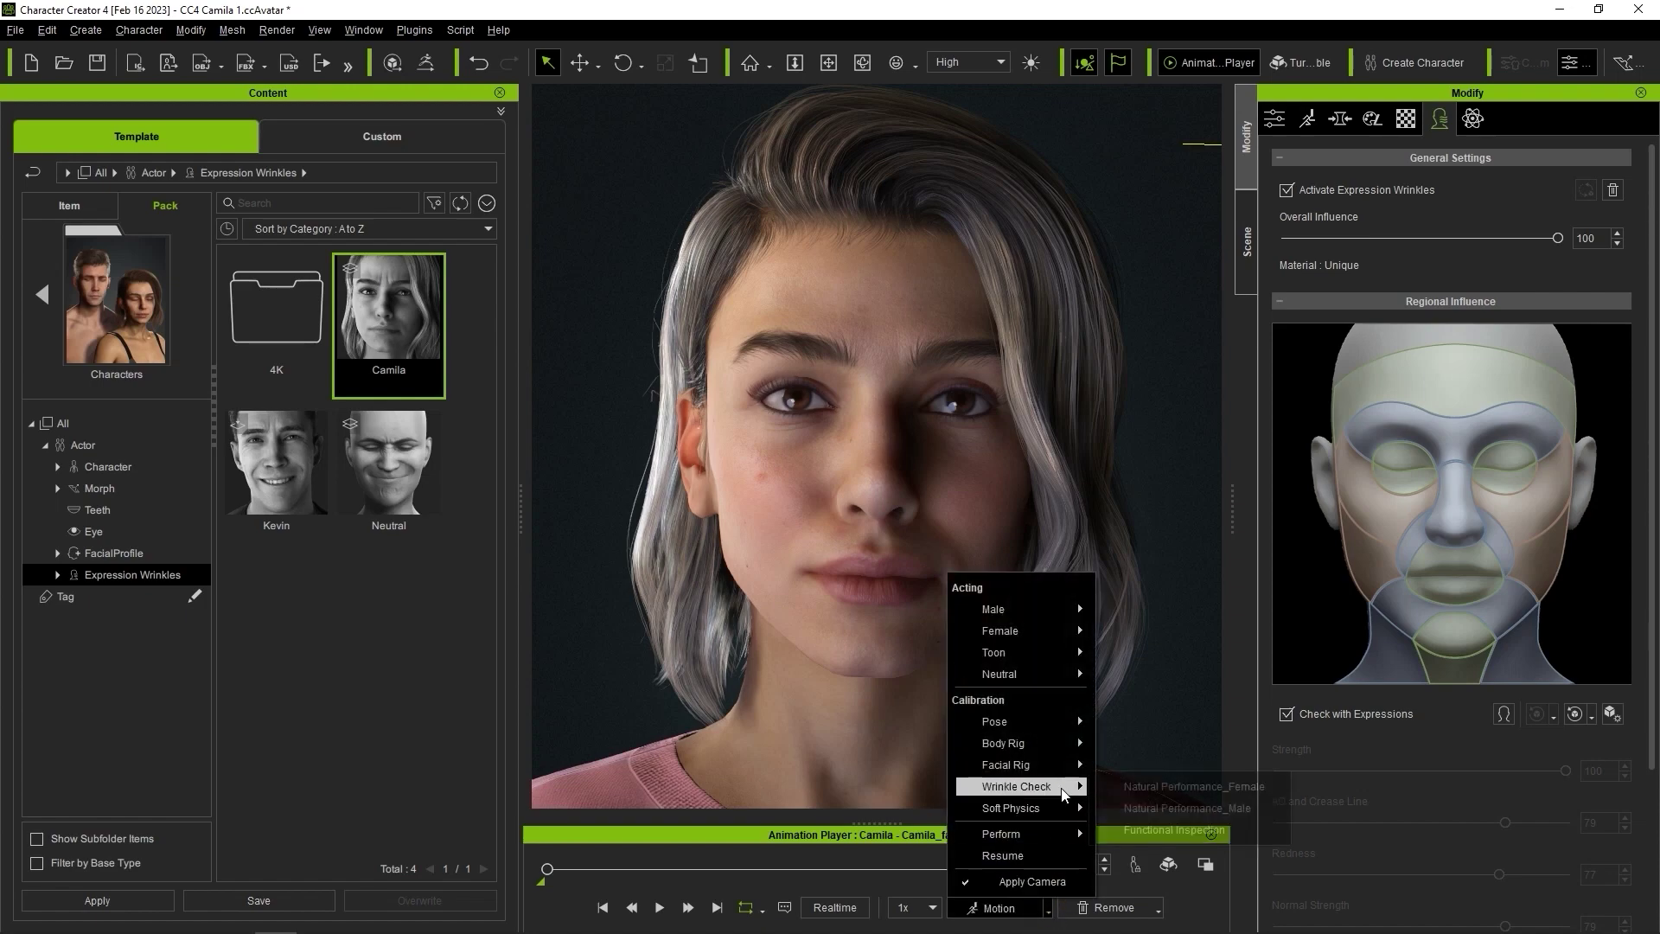
pyautogui.click(1272, 830)
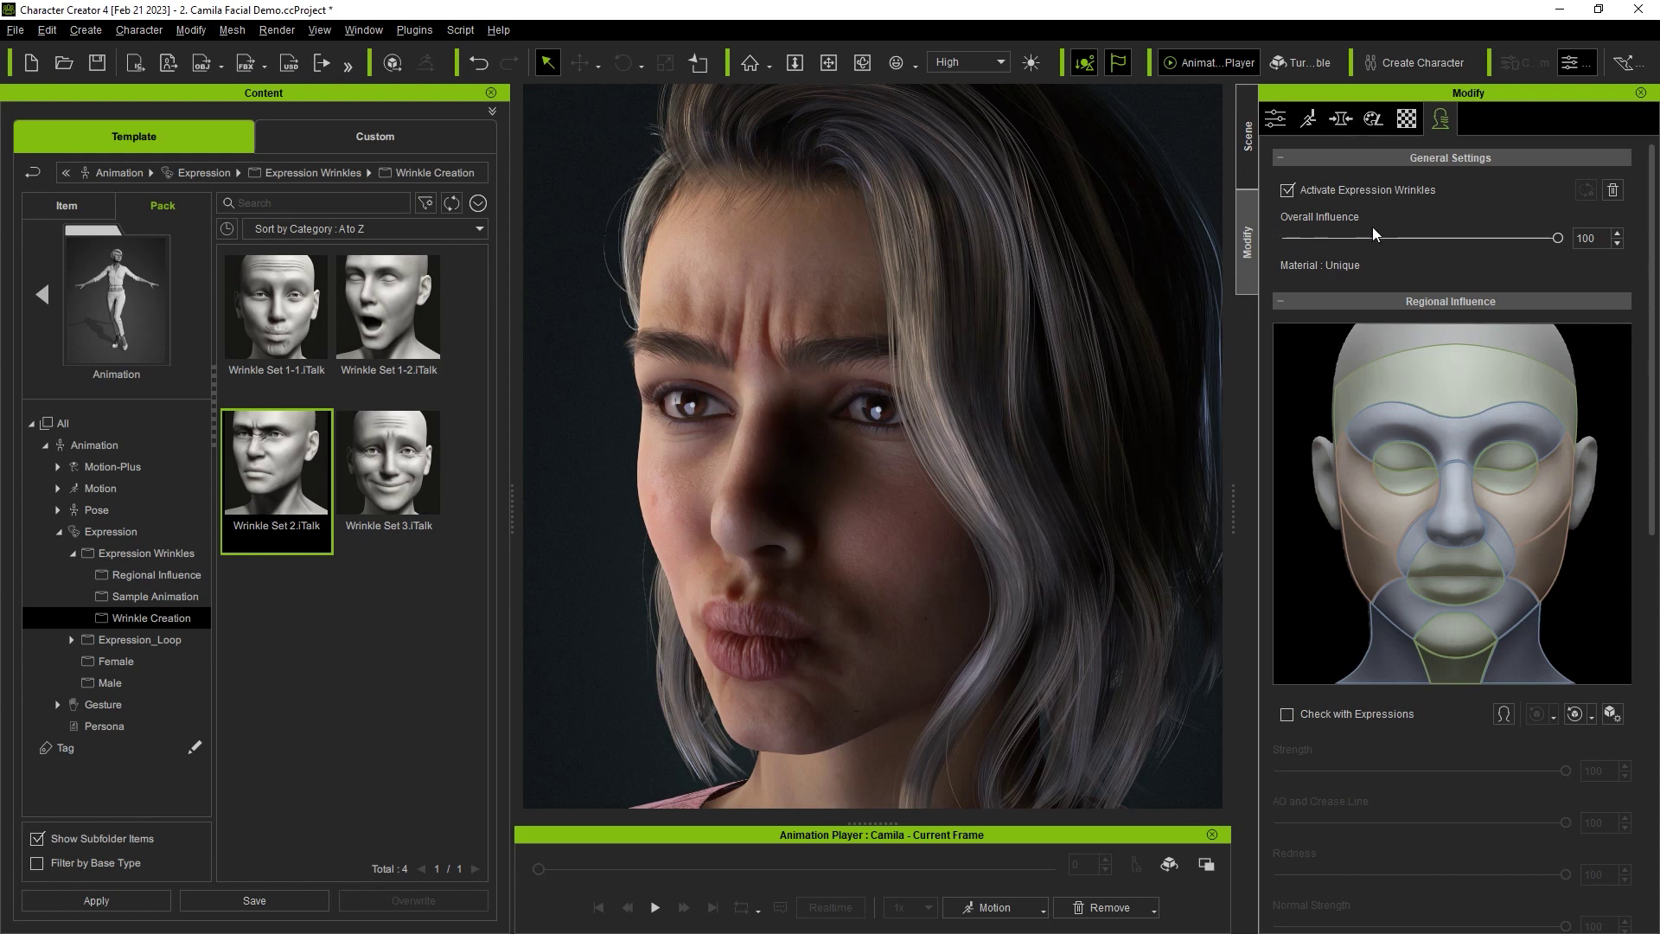
# Step: Set Overall Influence to about 96, zoom onto the brow, and select the forehead region
pyautogui.moveTo(1386, 239); pyautogui.dragTo(1546, 241)
pyautogui.moveTo(1440, 241); pyautogui.dragTo(1507, 238)
pyautogui.press('z')
pyautogui.moveTo(789, 362); pyautogui.dragTo(789, 541)
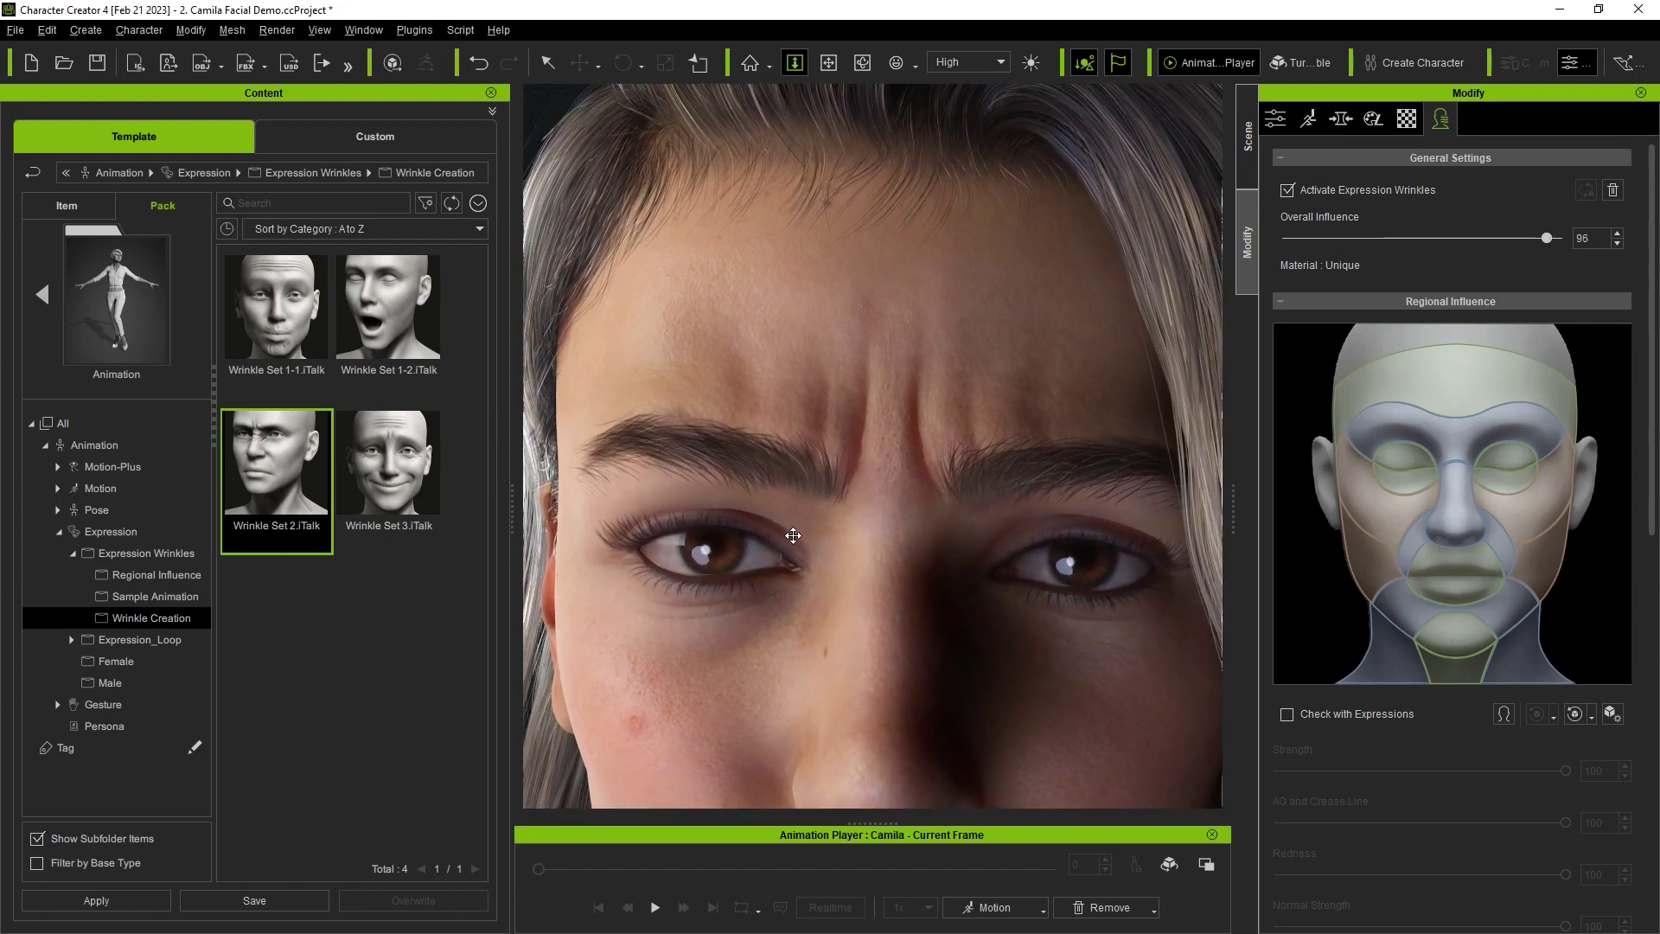
pyautogui.press('q')
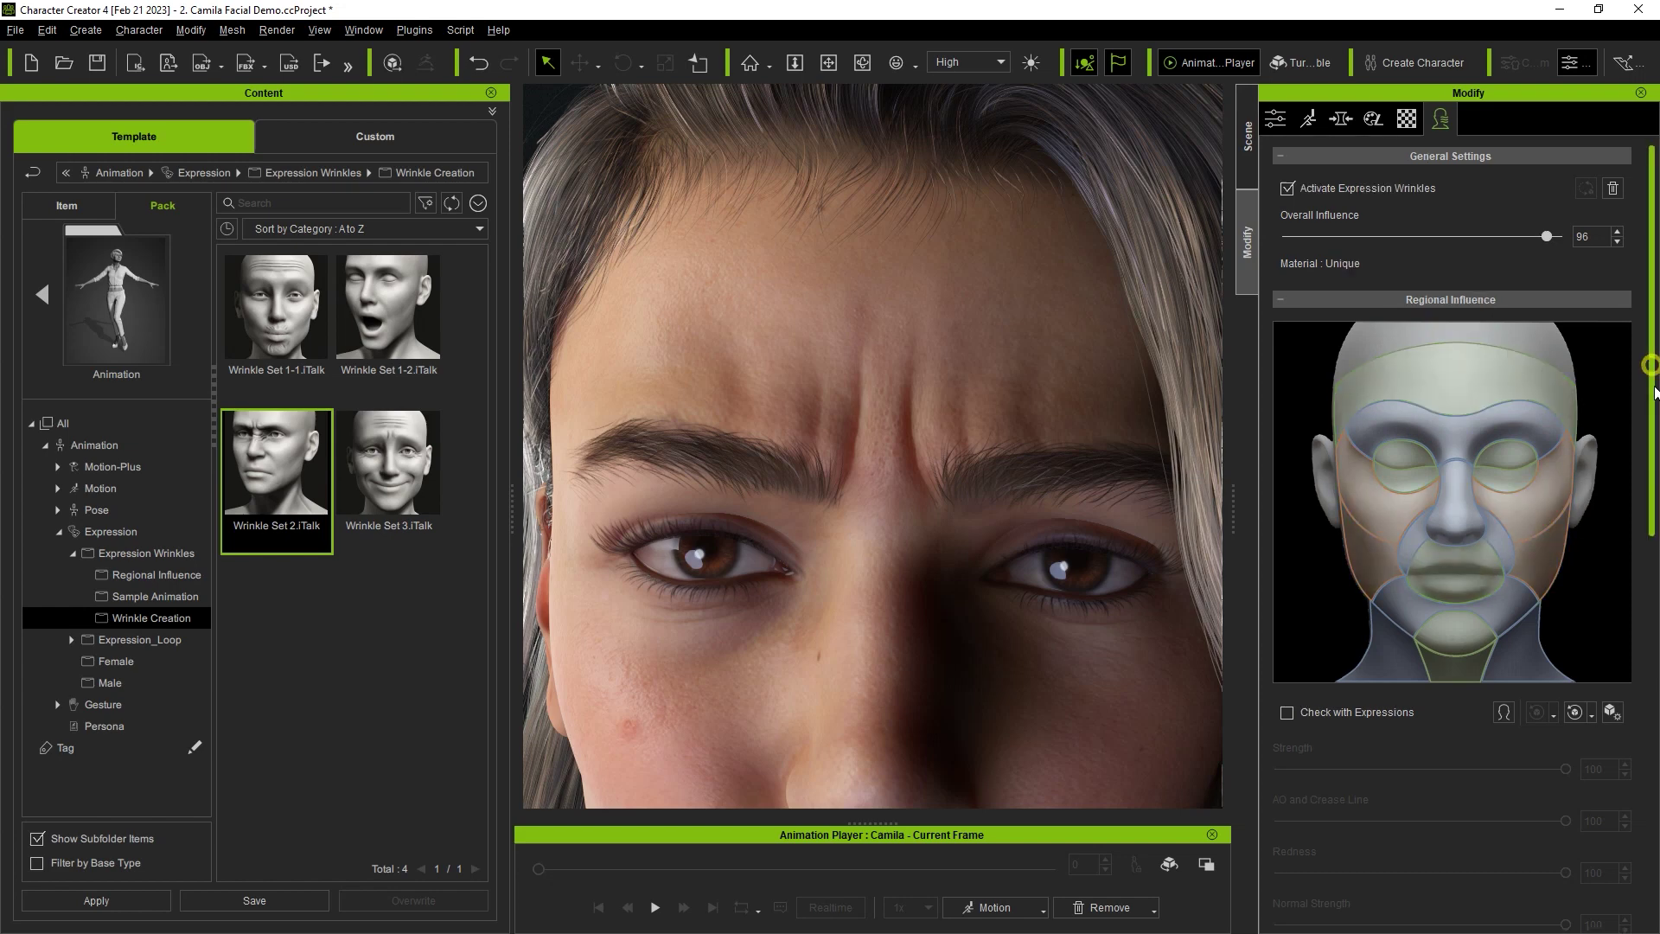
pyautogui.moveTo(1651, 363); pyautogui.dragTo(1656, 443)
pyautogui.click(1453, 290)
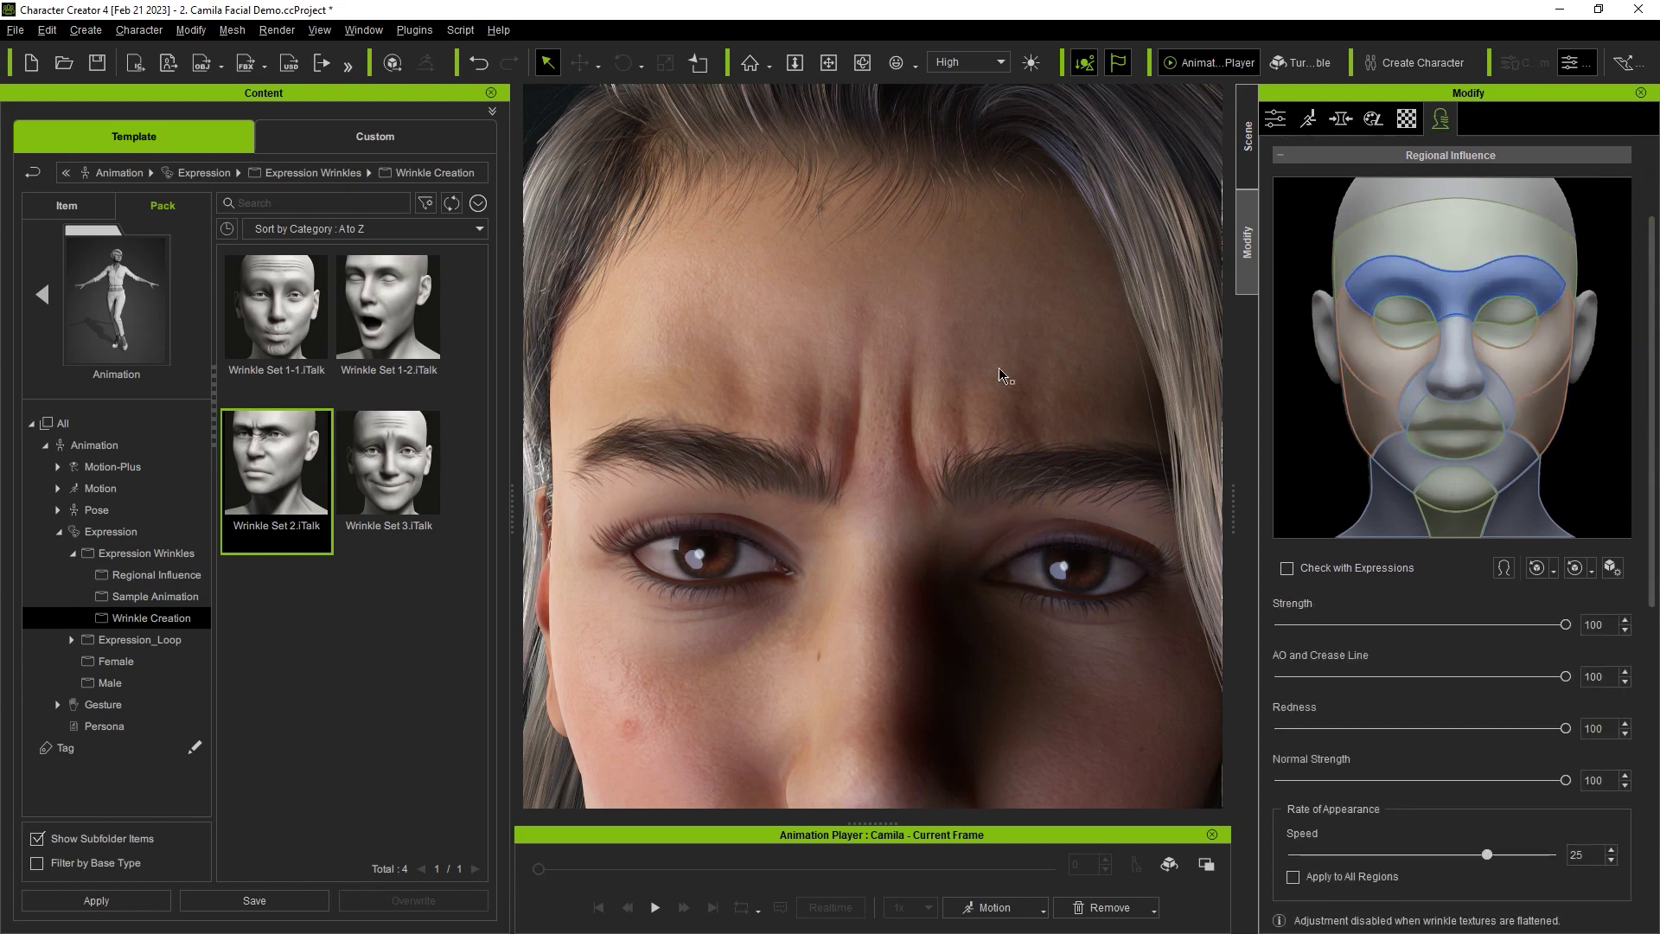
# Step: Drag the forehead wrinkle Strength slider down toward 19
pyautogui.moveTo(1565, 624)
pyautogui.mouseDown()
pyautogui.moveTo(1323, 628)
pyautogui.moveTo(1544, 625)
pyautogui.moveTo(1522, 677)
pyautogui.moveTo(1342, 677)
pyautogui.moveTo(1580, 686)
pyautogui.mouseUp()
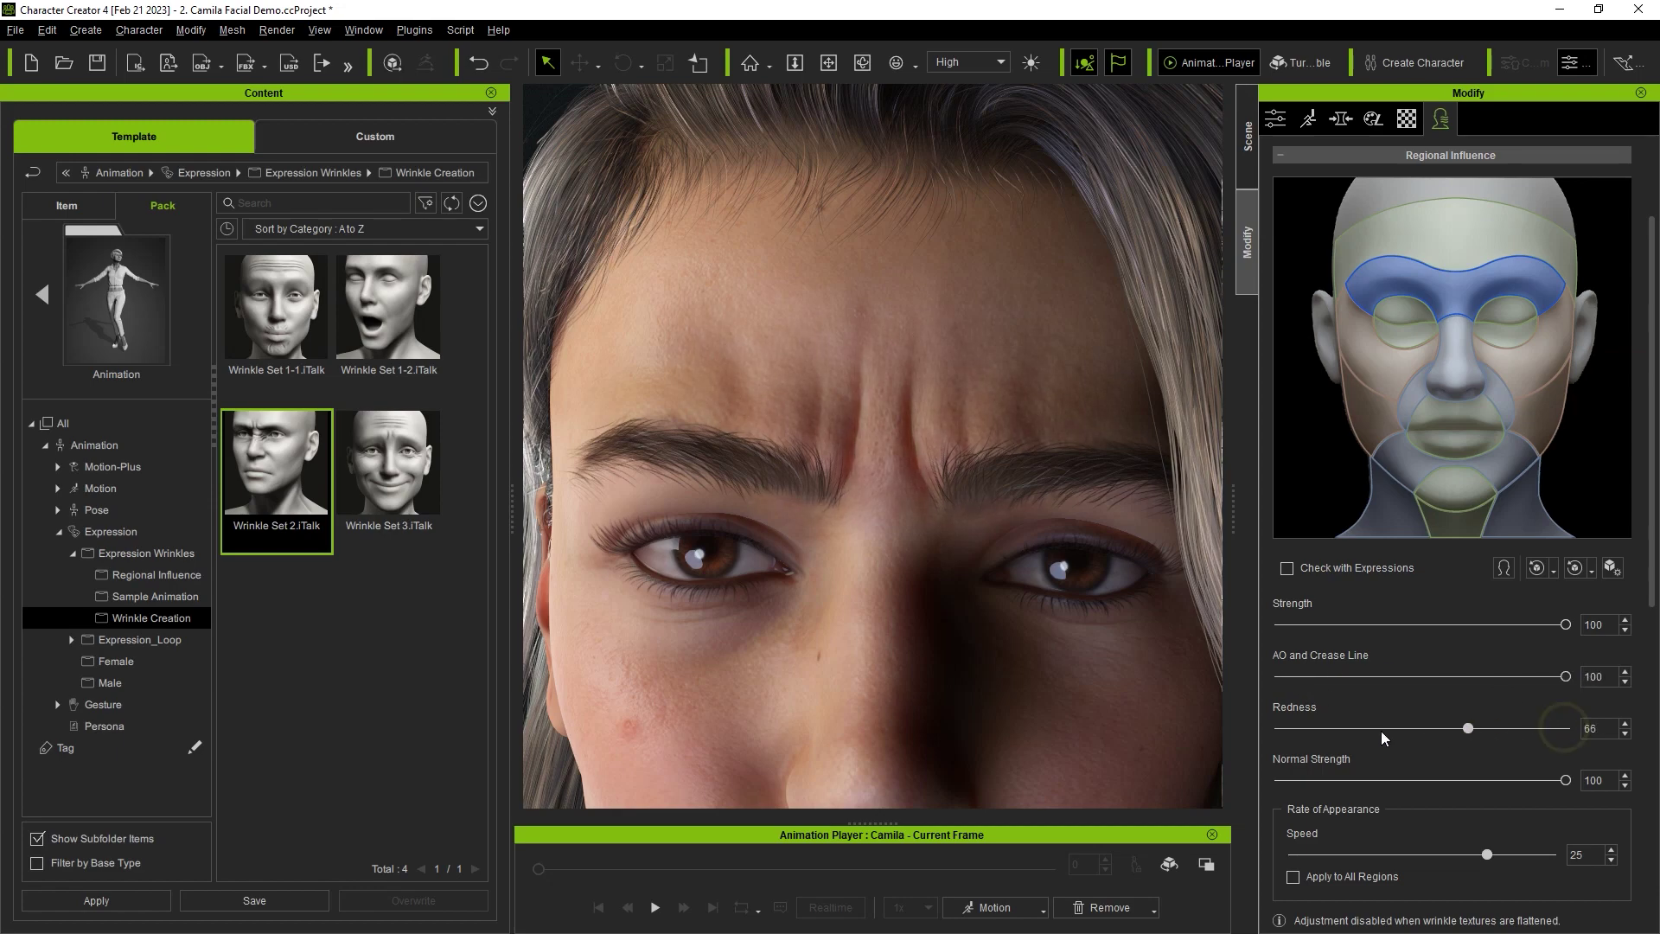
# Step: Adjust wrinkle Redness for the forehead and lips, then push the brow Normal Strength to 100
pyautogui.moveTo(1373, 734); pyautogui.dragTo(1525, 729)
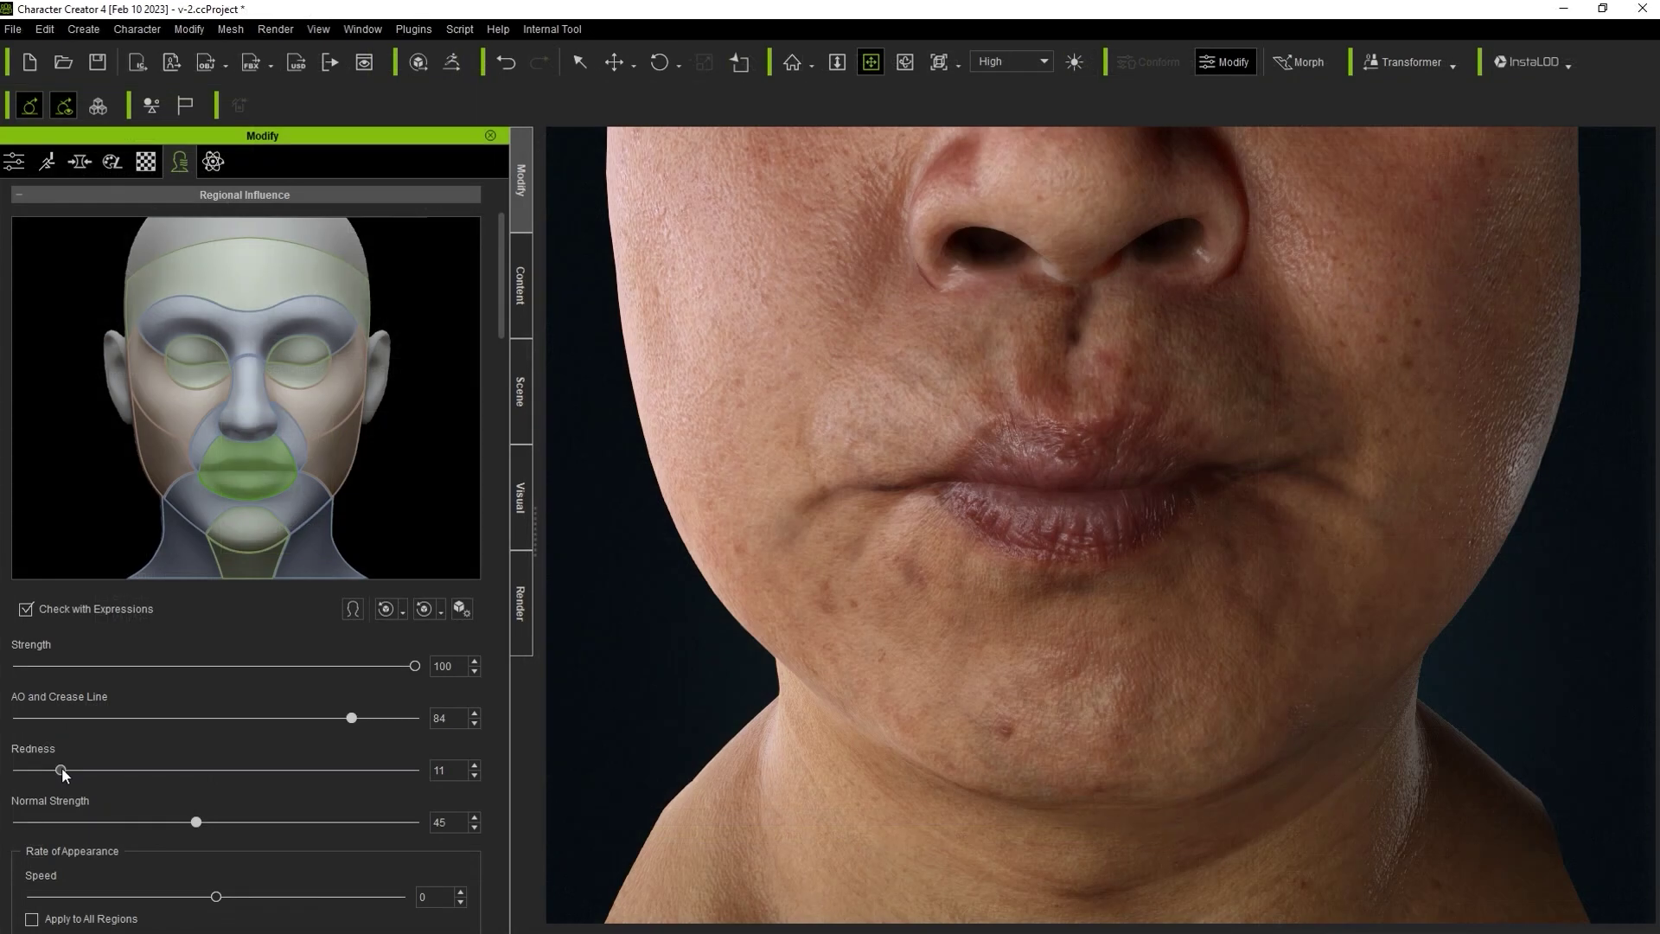
pyautogui.moveTo(60, 770); pyautogui.dragTo(81, 769)
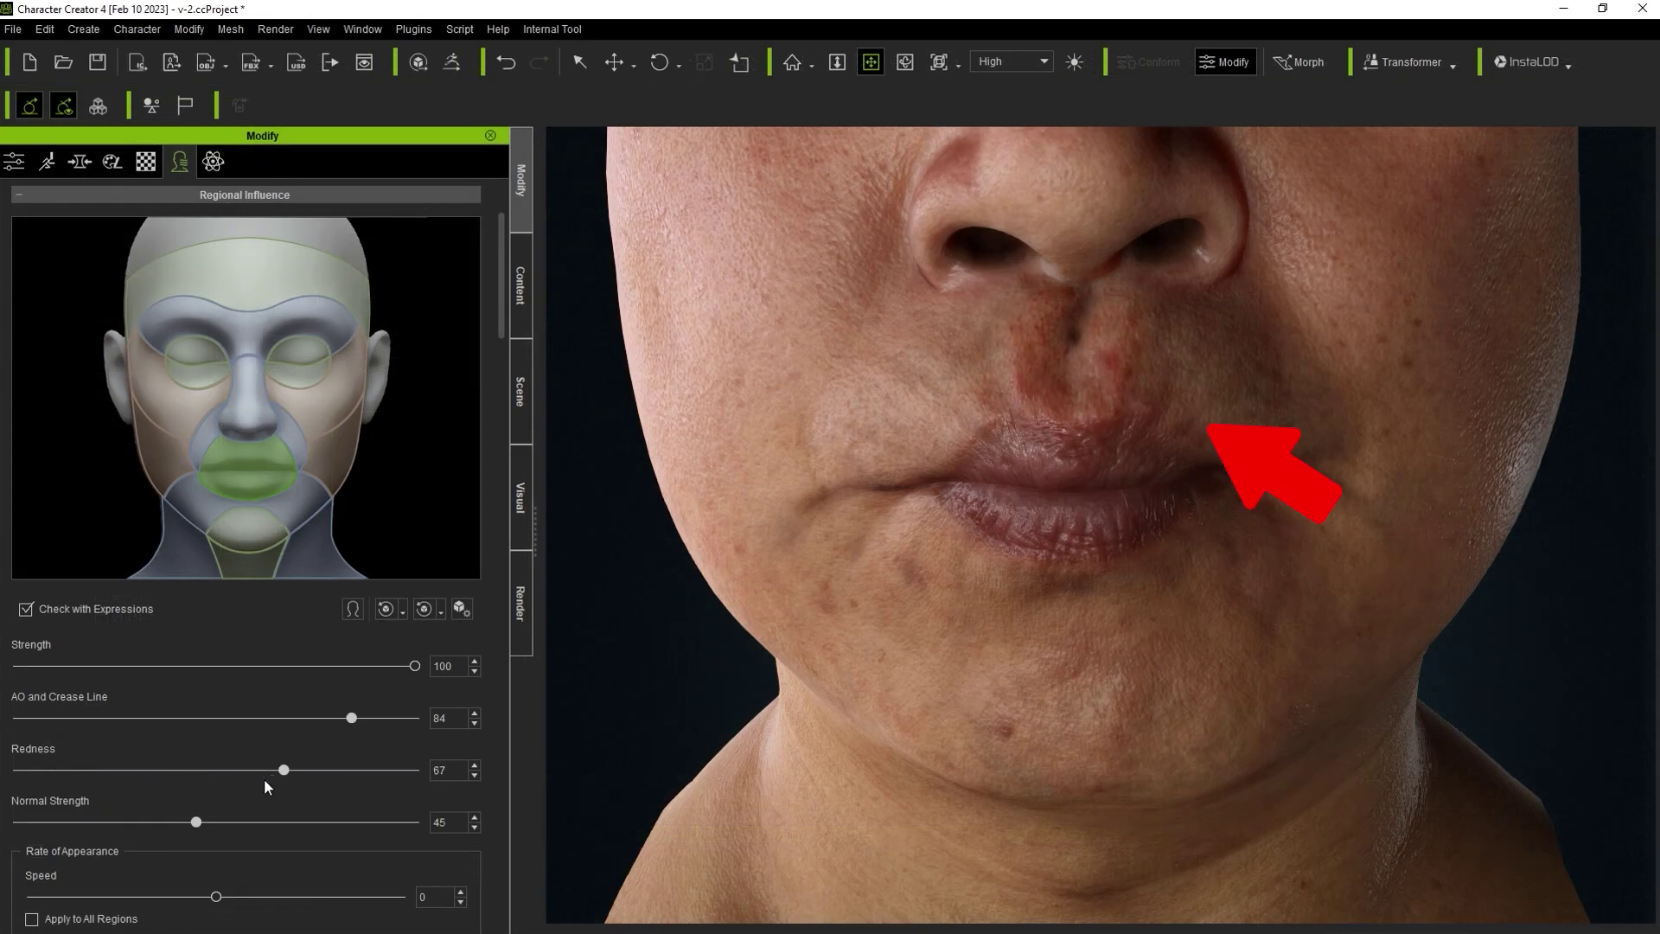
pyautogui.moveTo(292, 775); pyautogui.dragTo(174, 778)
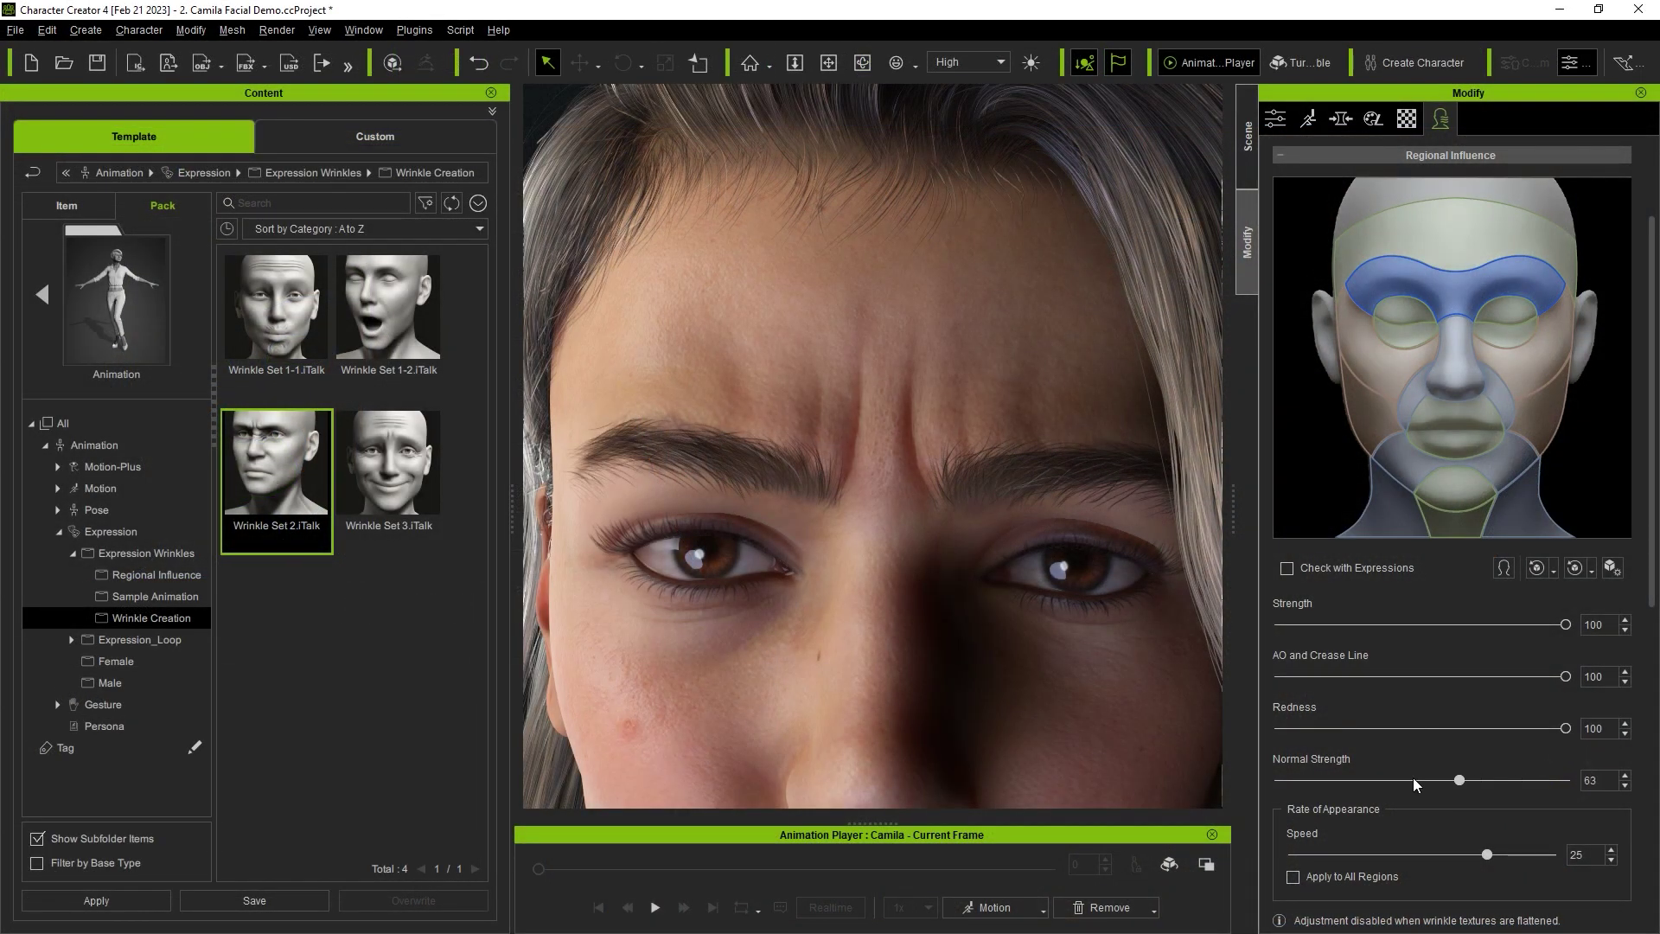
pyautogui.moveTo(1477, 780); pyautogui.dragTo(1560, 780)
pyautogui.moveTo(1384, 780); pyautogui.dragTo(1606, 767)
# Step: Save the region values as default, lower Normal Strength, then reset and maximize the region
pyautogui.click(1610, 568)
pyautogui.moveTo(1539, 788); pyautogui.dragTo(1502, 786)
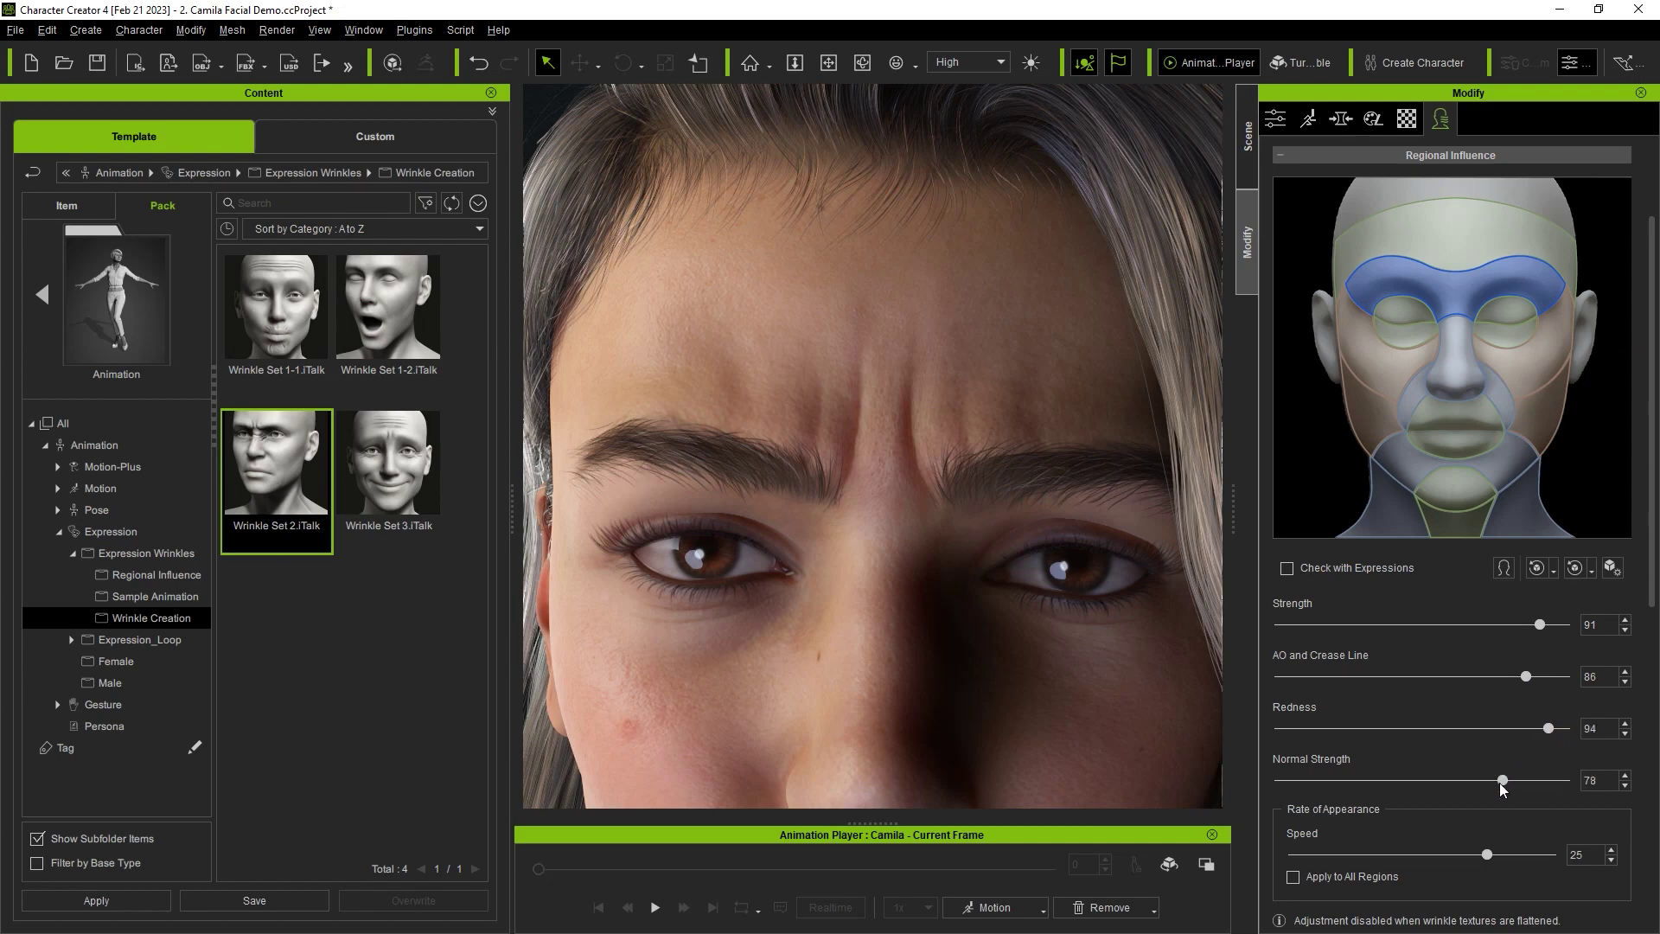
pyautogui.click(1554, 574)
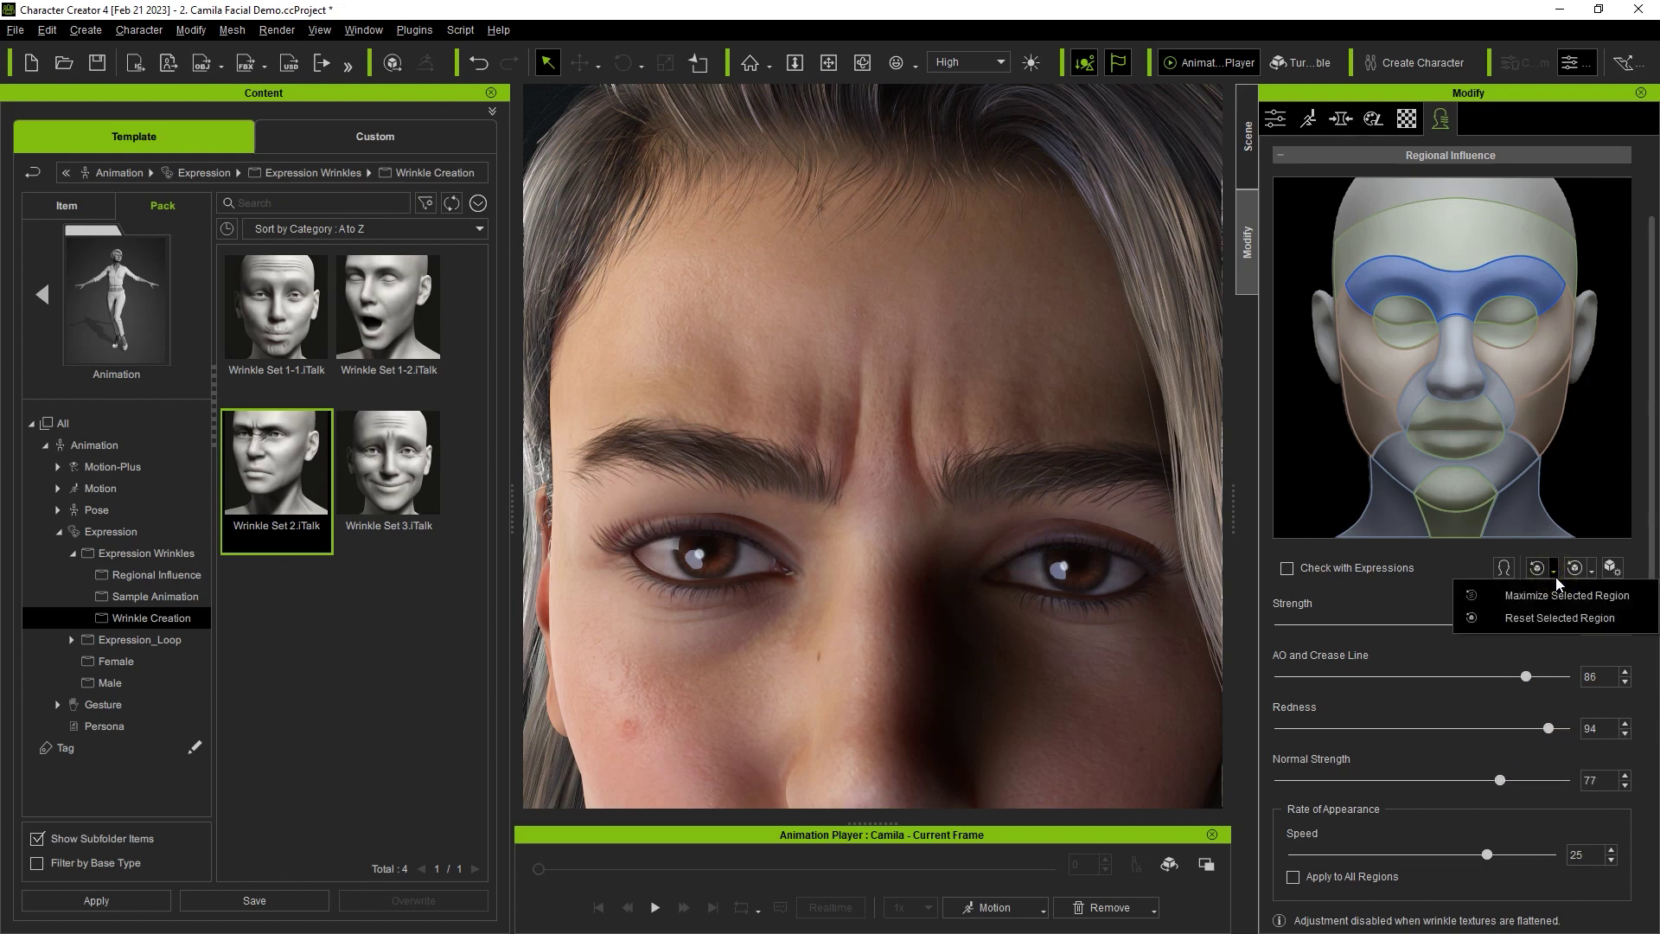
pyautogui.click(1589, 619)
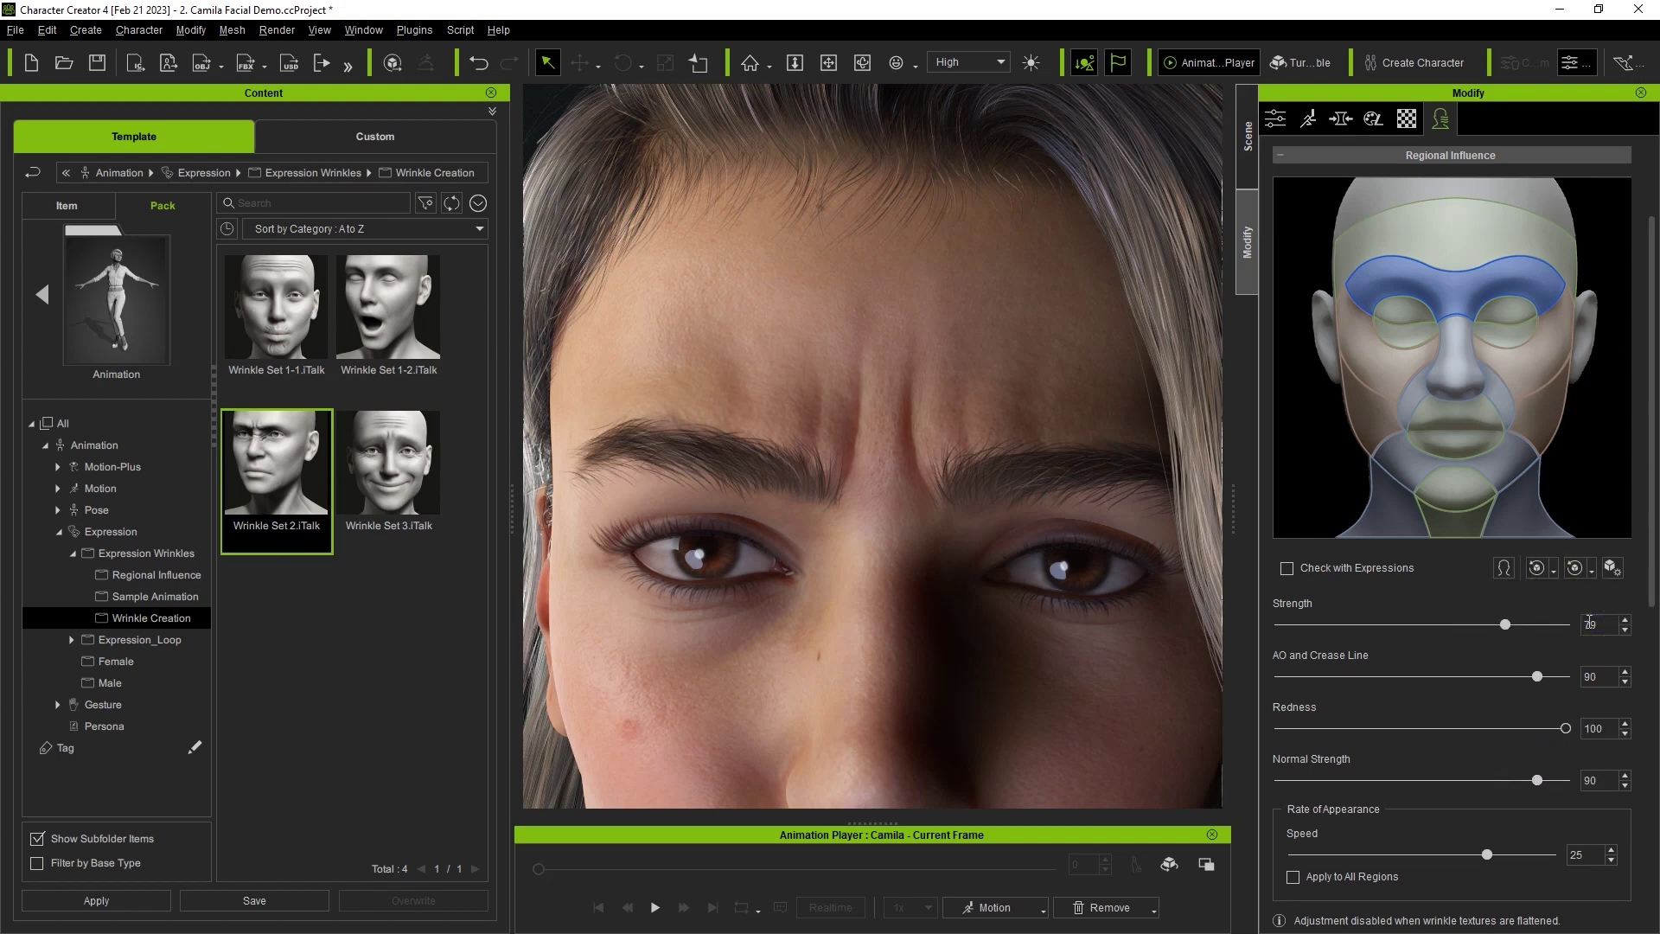
pyautogui.click(1554, 574)
# Step: Reset all wrinkle regions to their default values
pyautogui.click(1590, 571)
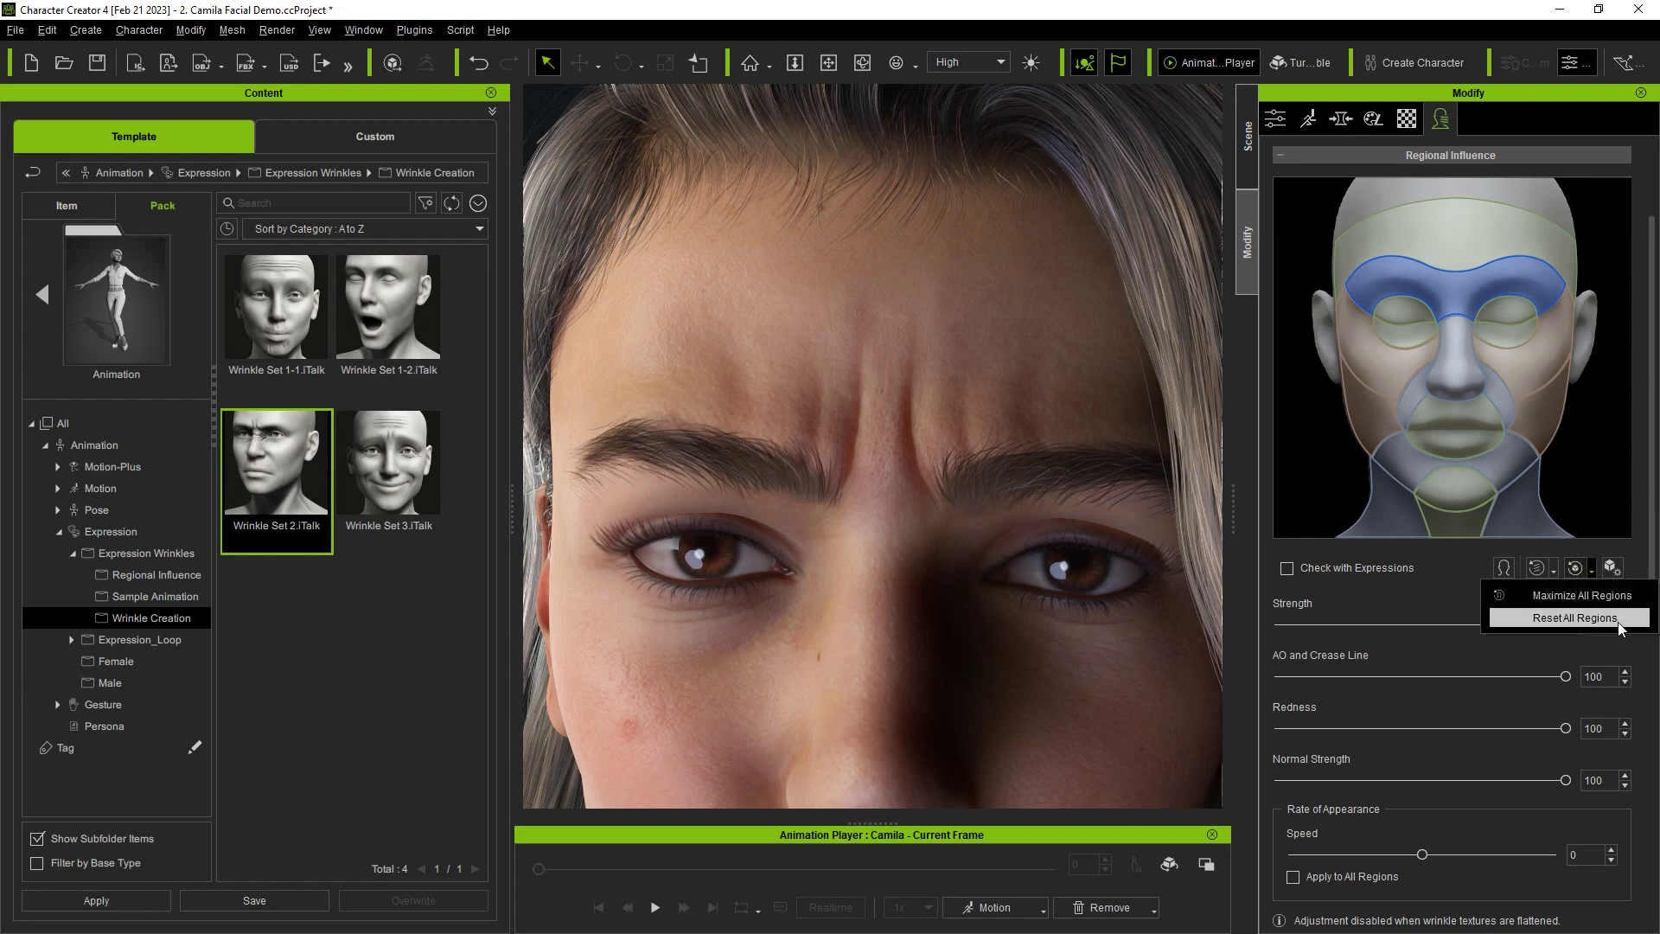
pyautogui.click(1442, 593)
pyautogui.click(1553, 574)
pyautogui.click(1560, 618)
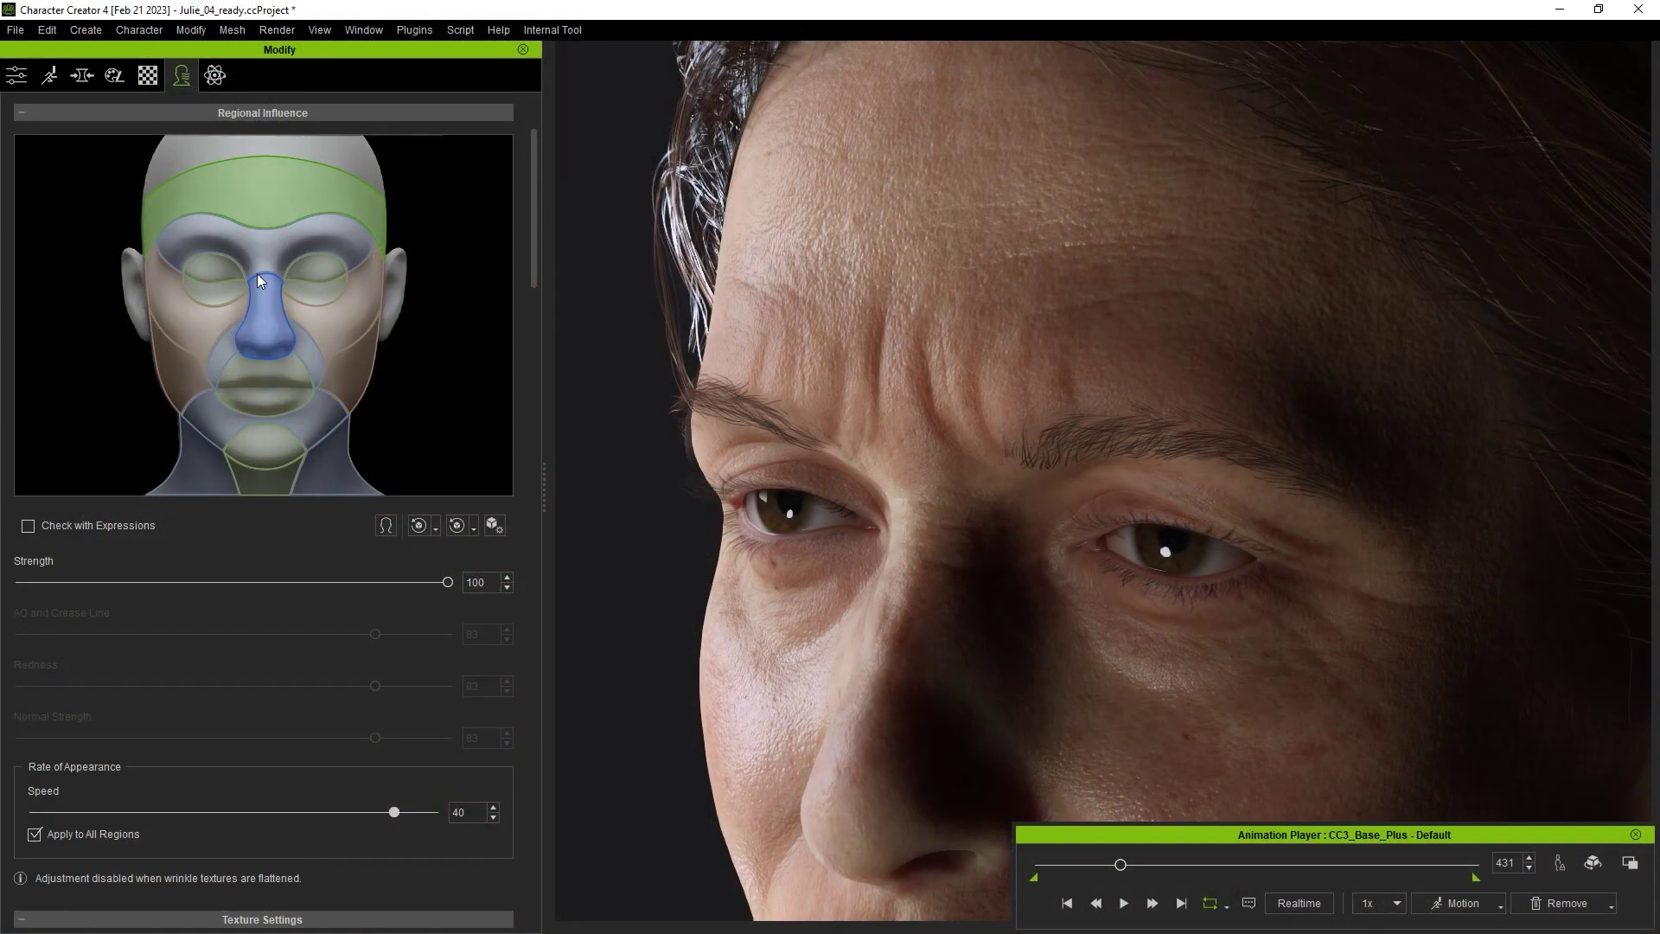
# Step: Lower the overall wrinkle Rate of Appearance Speed and select a face region to tune separately
pyautogui.moveTo(333, 811); pyautogui.dragTo(181, 811)
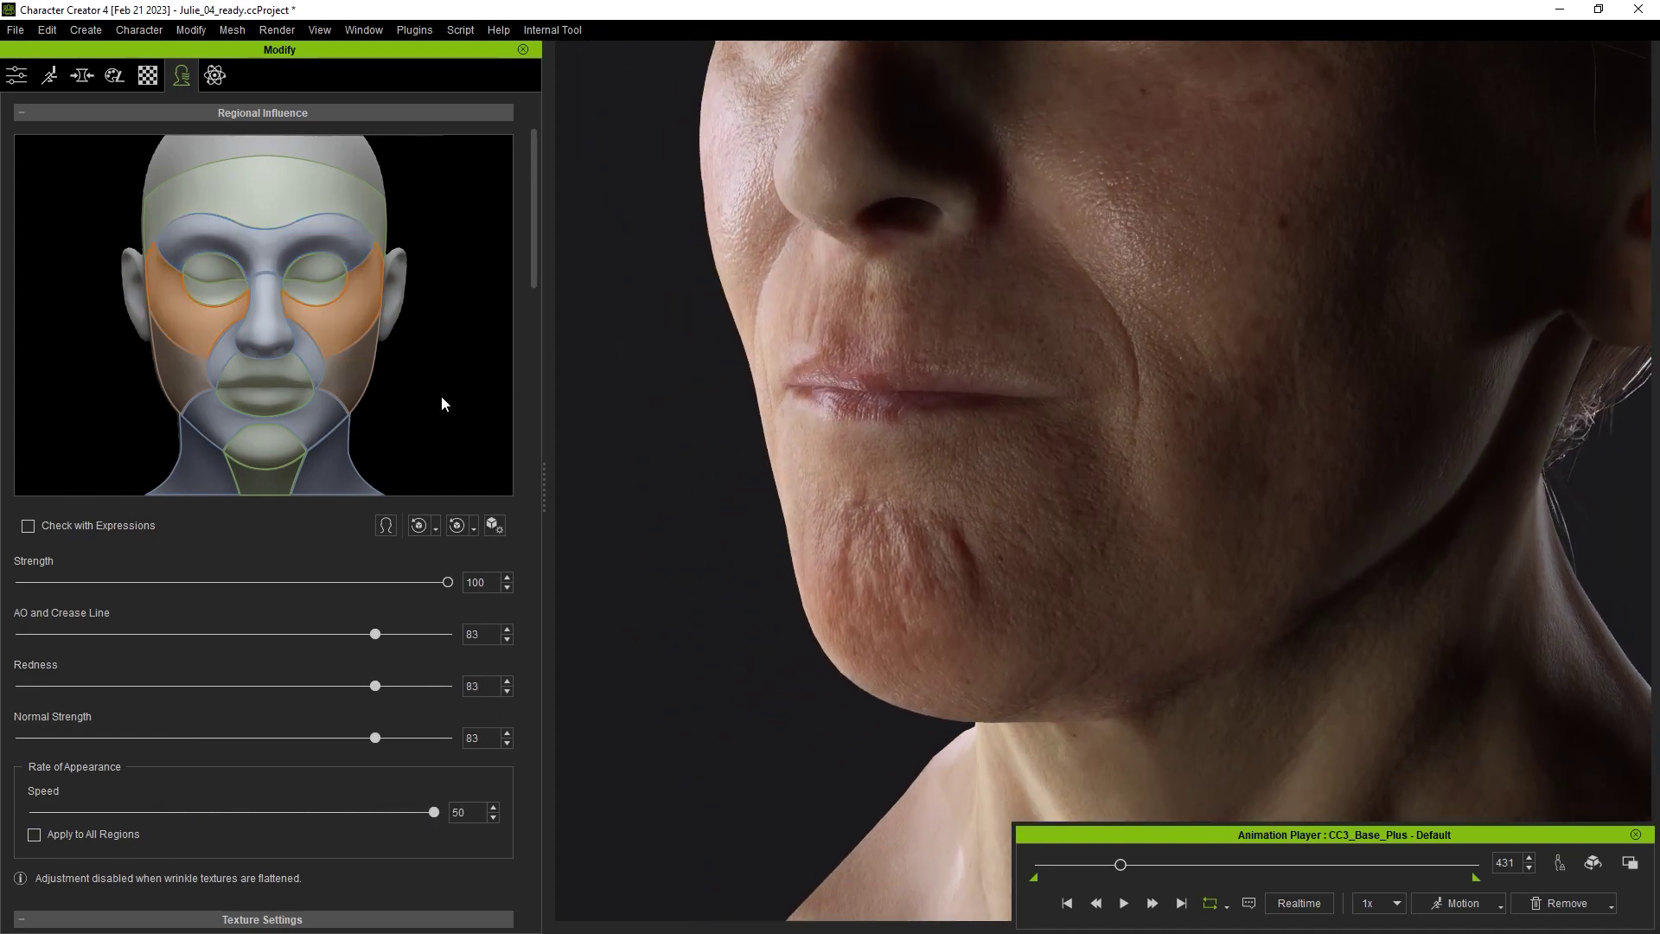
pyautogui.click(264, 445)
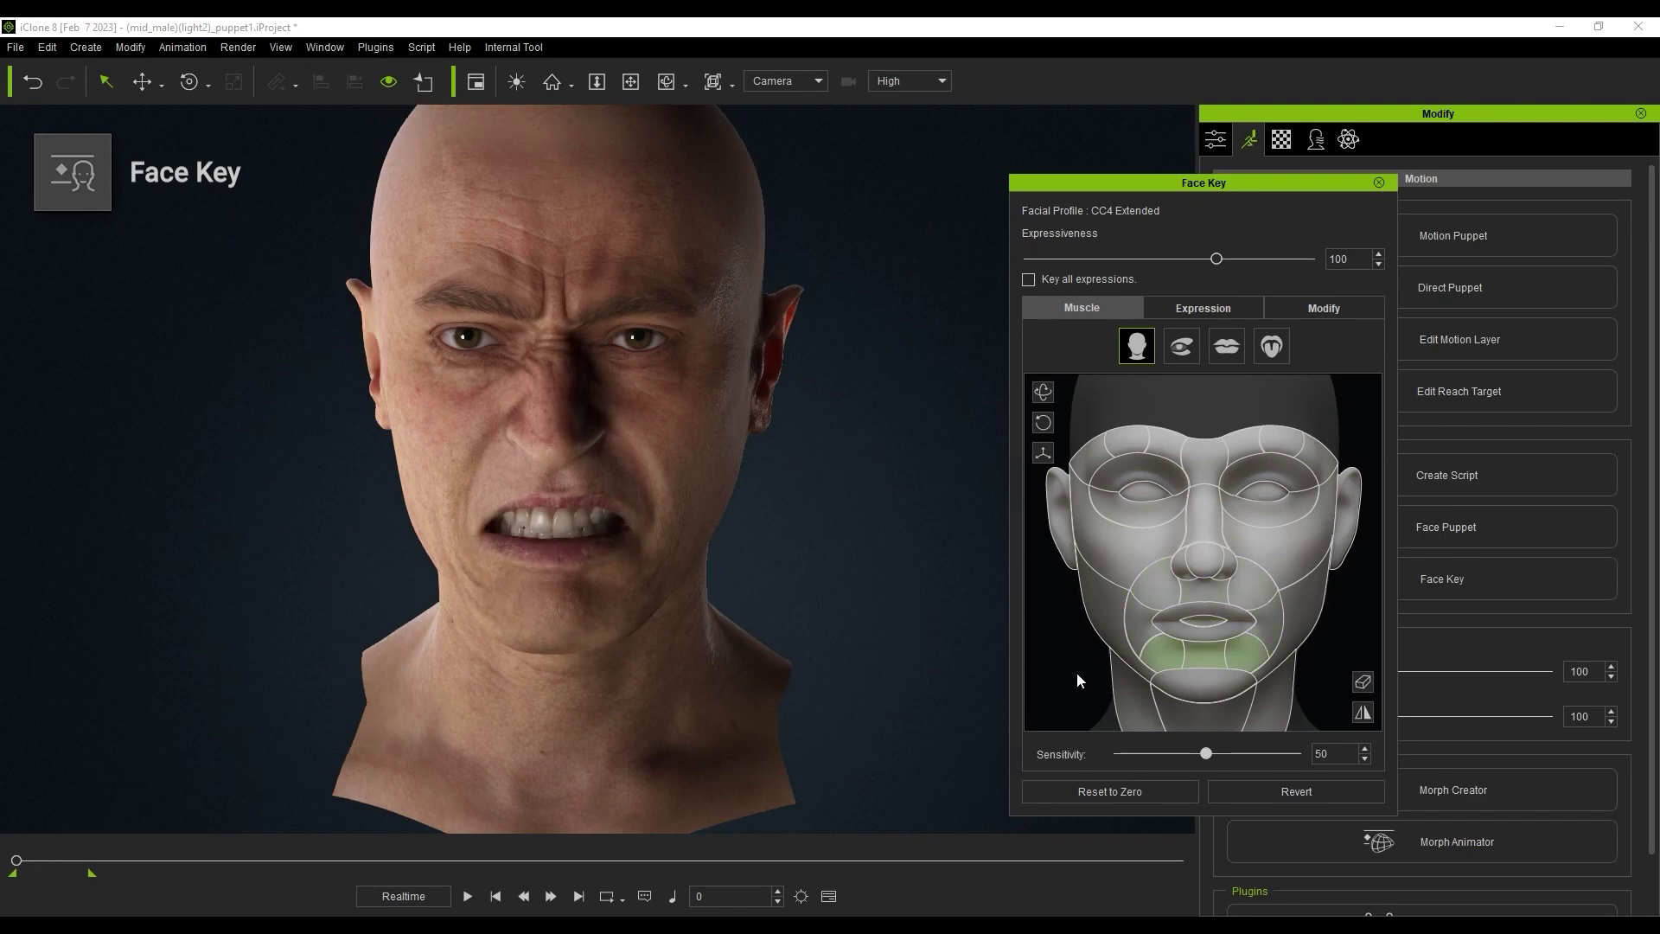
# Step: Turn the head via the neck and apply AU_04 Brow Lowerer and AU_09 Nose Wrinkler
pyautogui.moveTo(1260, 701); pyautogui.dragTo(1206, 399)
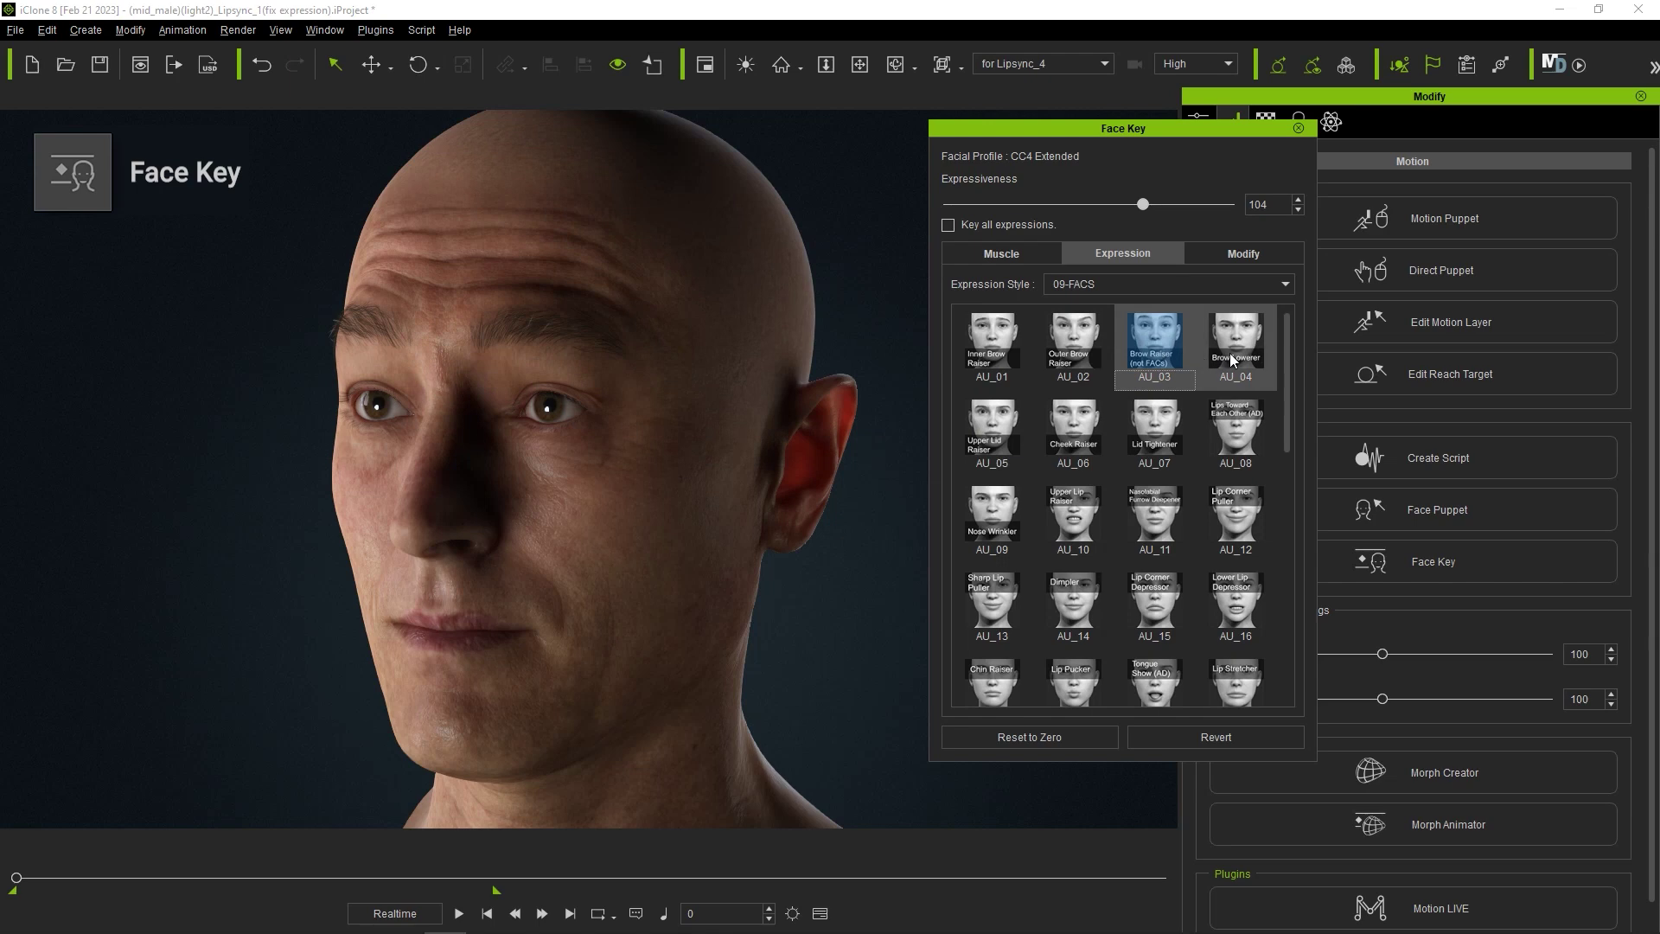
pyautogui.click(1233, 360)
pyautogui.click(979, 507)
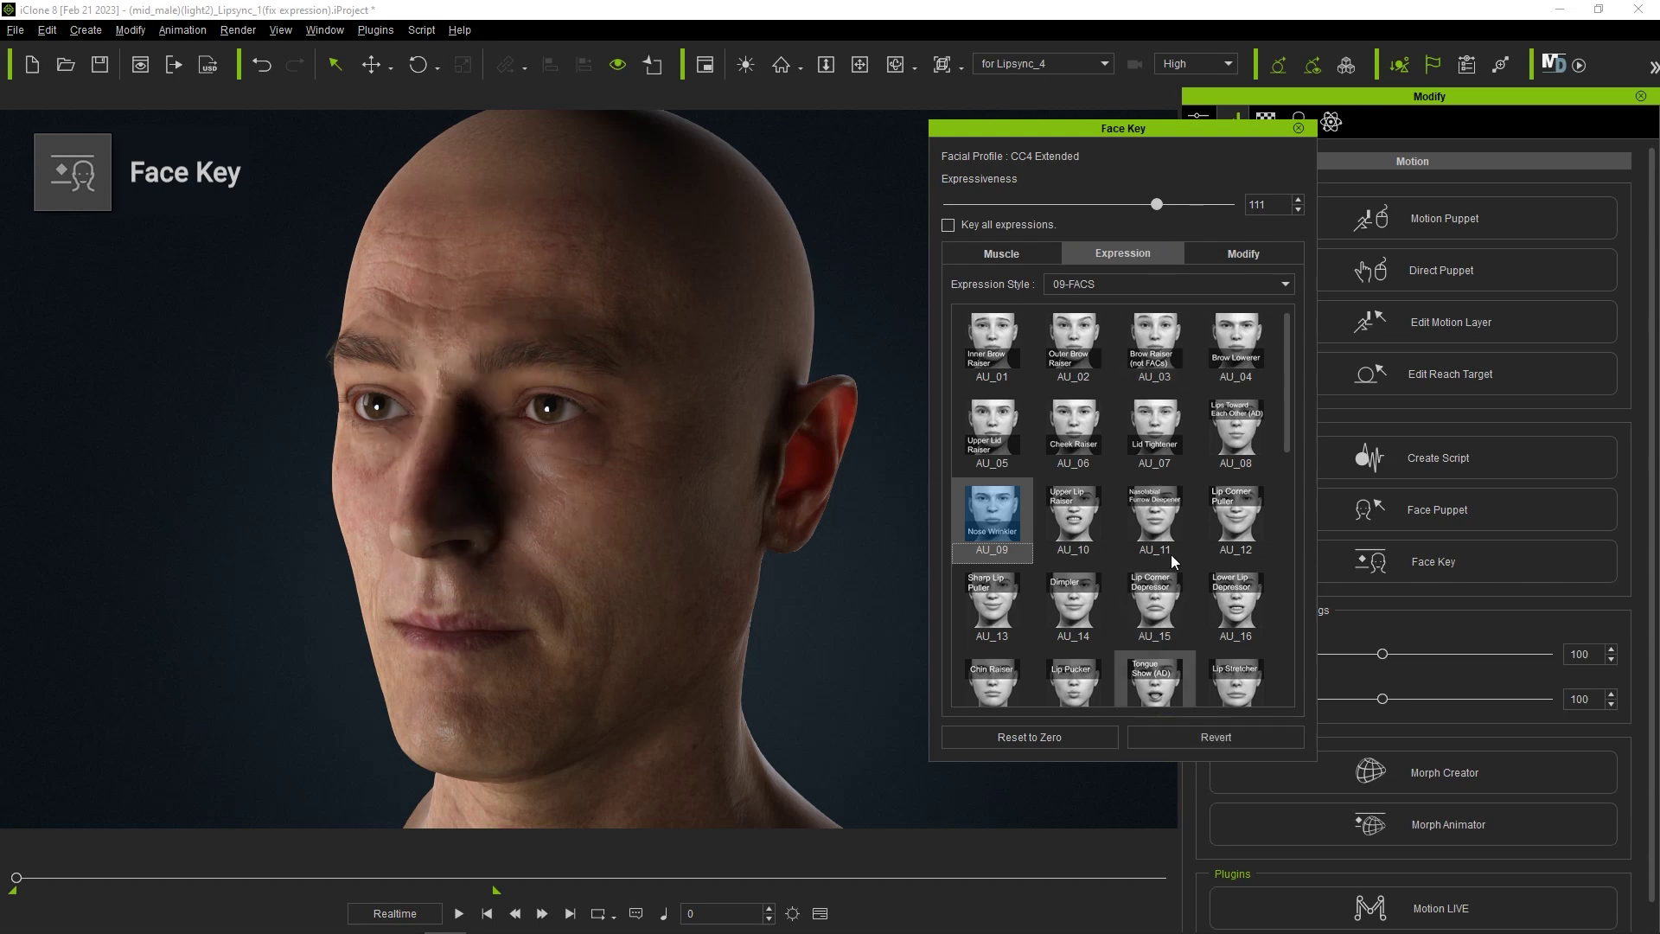
# Step: Raise the inner brows with the Brow_Raise_Inner slider under Modify > Brow
pyautogui.click(1243, 253)
pyautogui.click(986, 320)
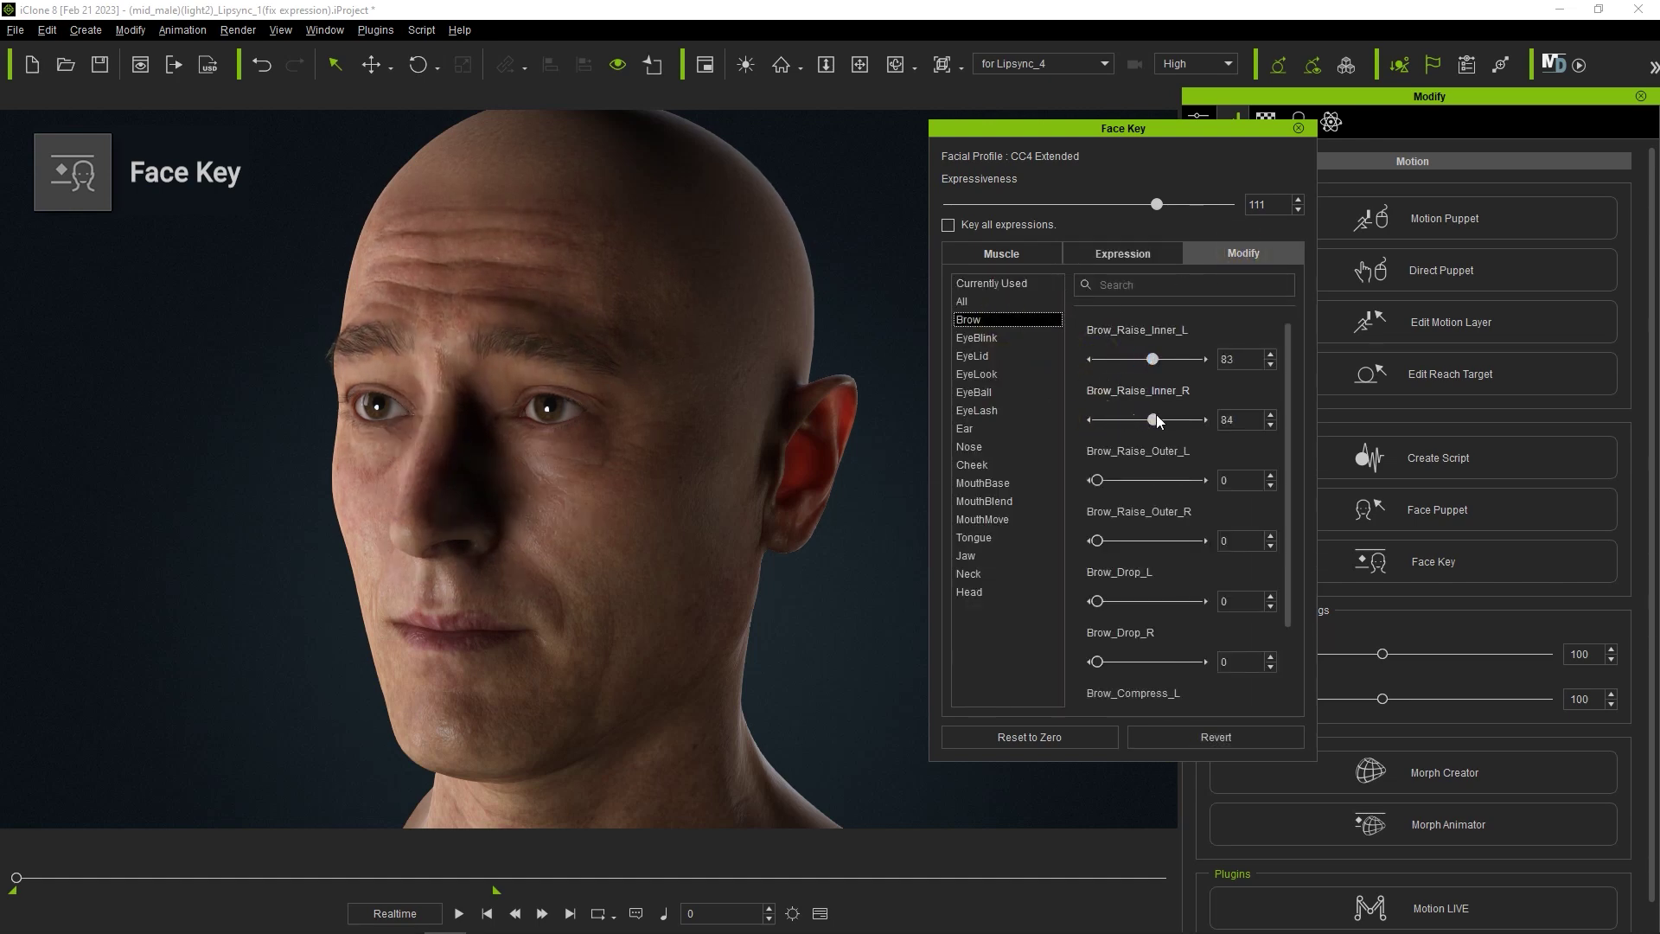
pyautogui.moveTo(1100, 541); pyautogui.dragTo(1119, 541)
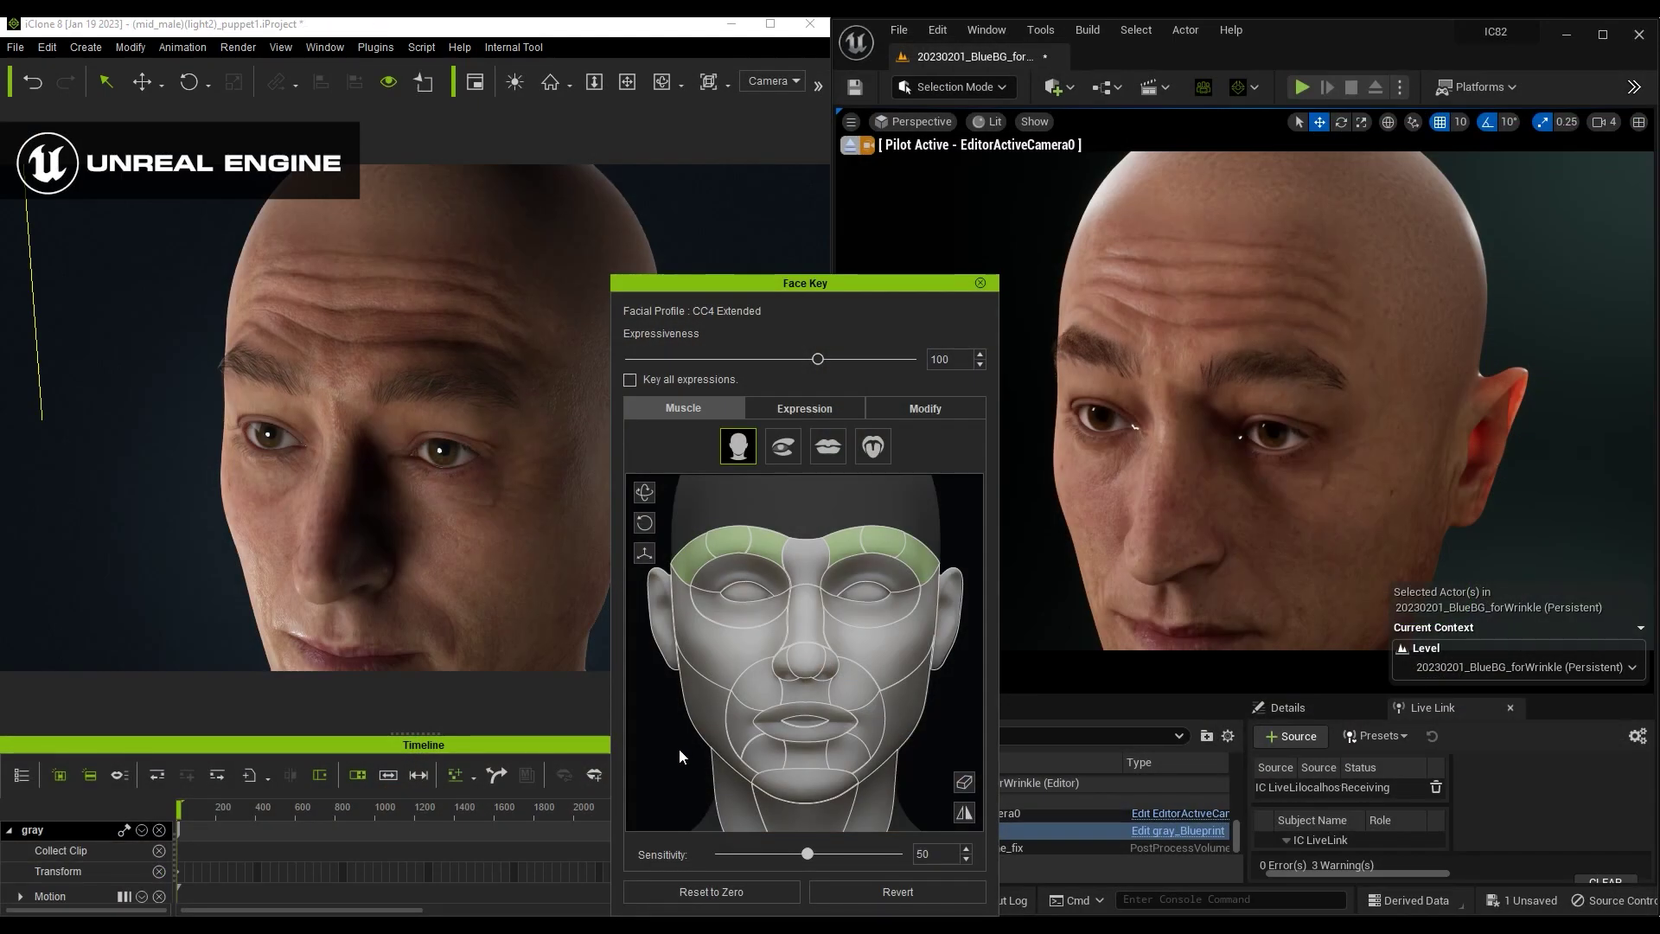
# Step: Ease the forehead brow expression in the Face Key Muscle tab, mirrored live in Unreal
pyautogui.moveTo(680, 759); pyautogui.dragTo(678, 790)
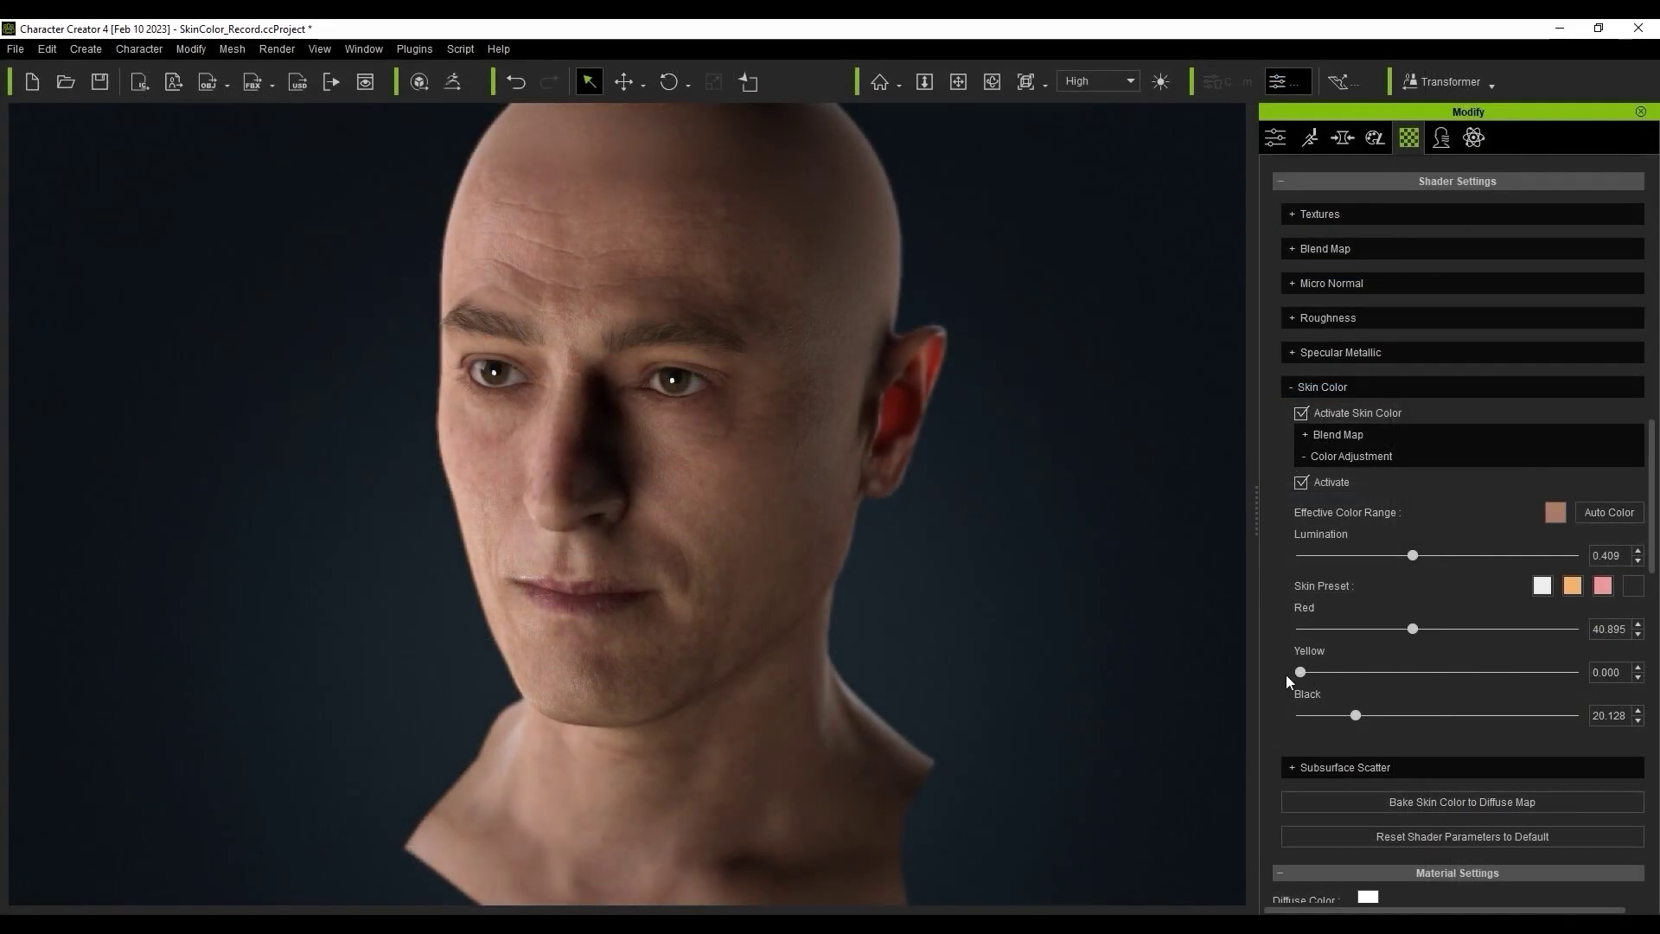
# Step: Rebalance the skin's Red, Yellow and Black tints, first lighter, then darker
pyautogui.moveTo(1355, 717); pyautogui.dragTo(1249, 721)
pyautogui.moveTo(1414, 635)
pyautogui.mouseDown()
pyautogui.moveTo(1447, 629)
pyautogui.moveTo(1385, 629)
pyautogui.mouseUp()
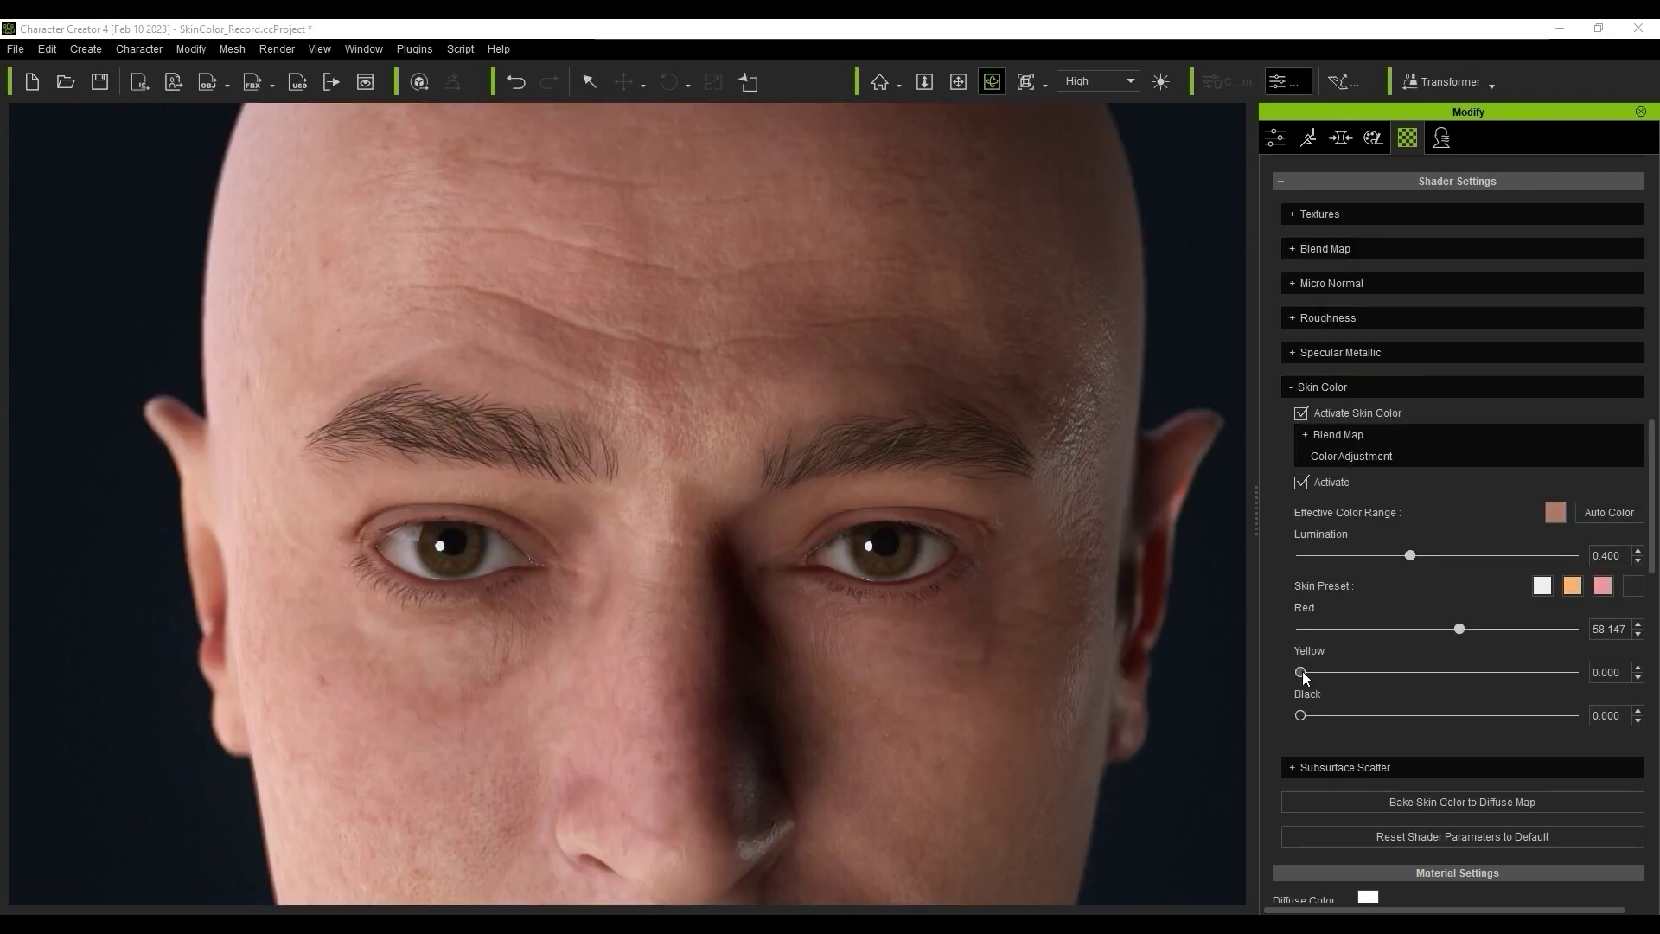
pyautogui.moveTo(1302, 670); pyautogui.dragTo(1368, 624)
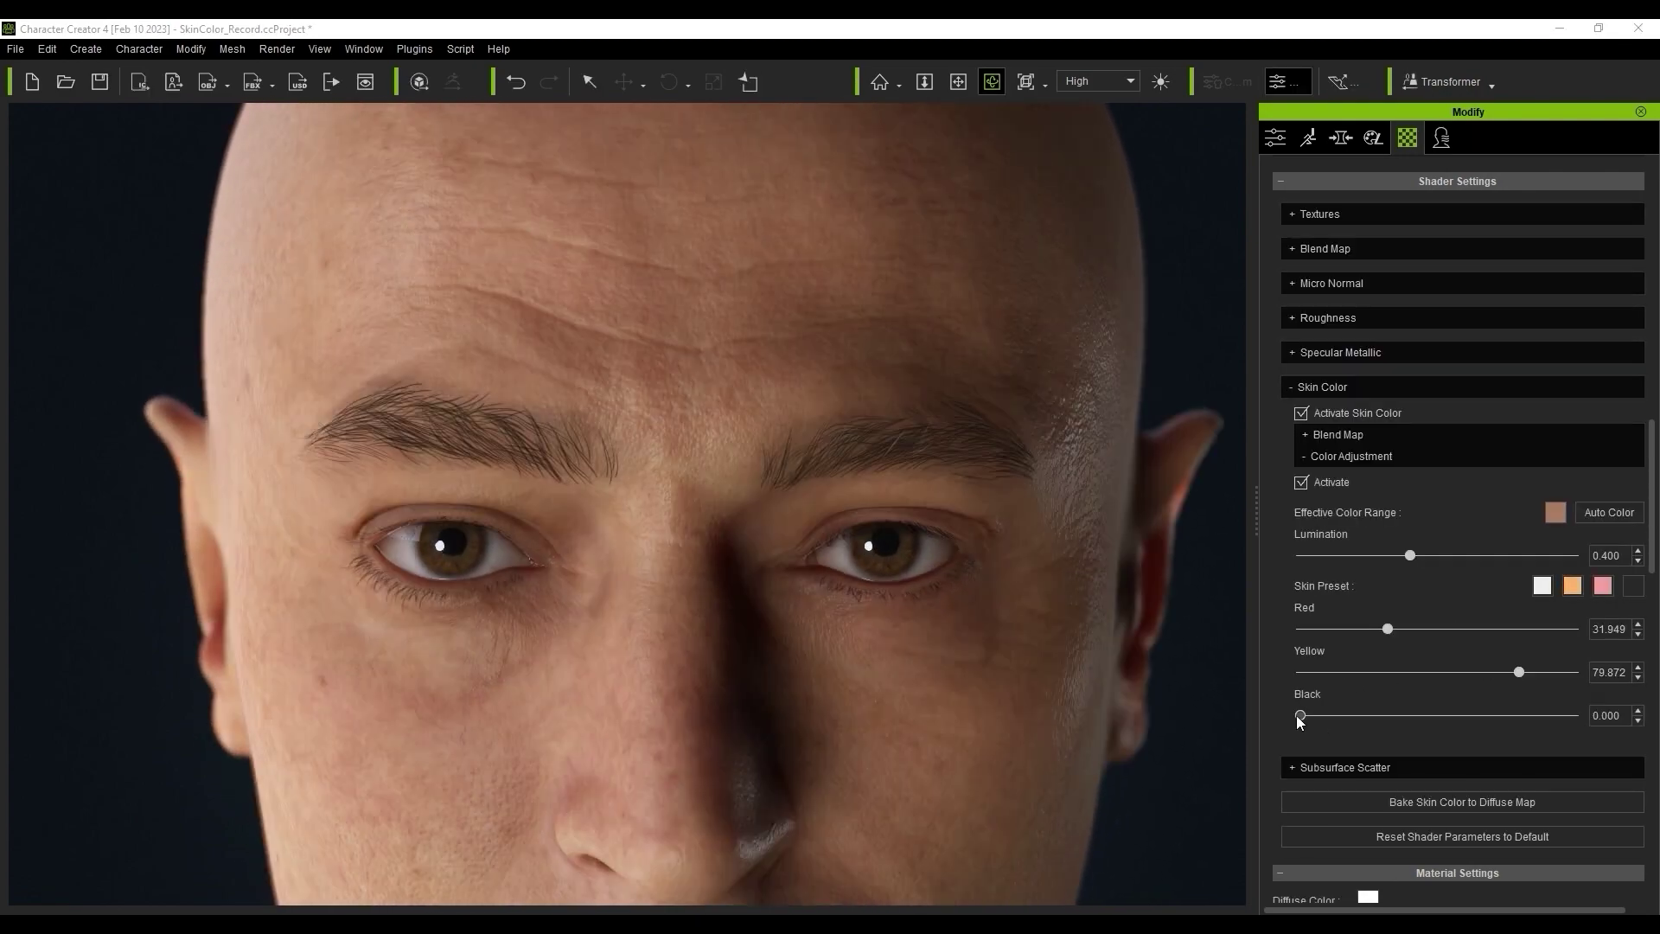
pyautogui.moveTo(1300, 715); pyautogui.dragTo(1525, 716)
pyautogui.moveTo(1519, 672); pyautogui.dragTo(1474, 672)
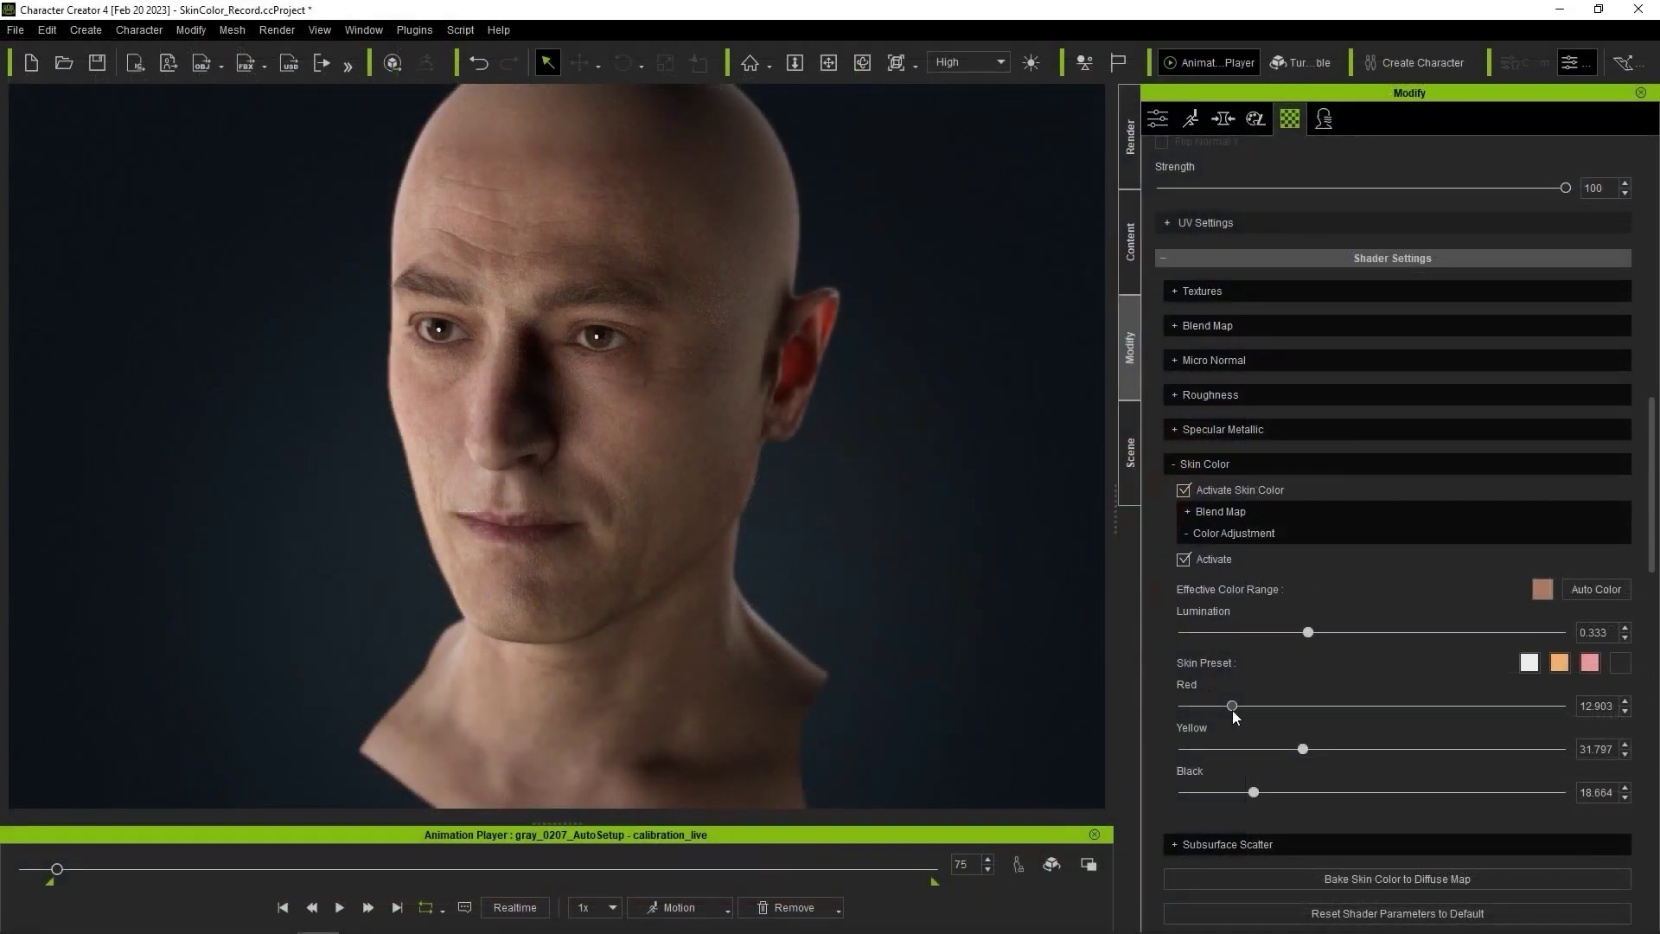
pyautogui.moveTo(1356, 755); pyautogui.dragTo(1359, 755)
# Step: Apply Face Paint_02 to the head and add Finger Wipe_03 as a new layer
pyautogui.click(1323, 118)
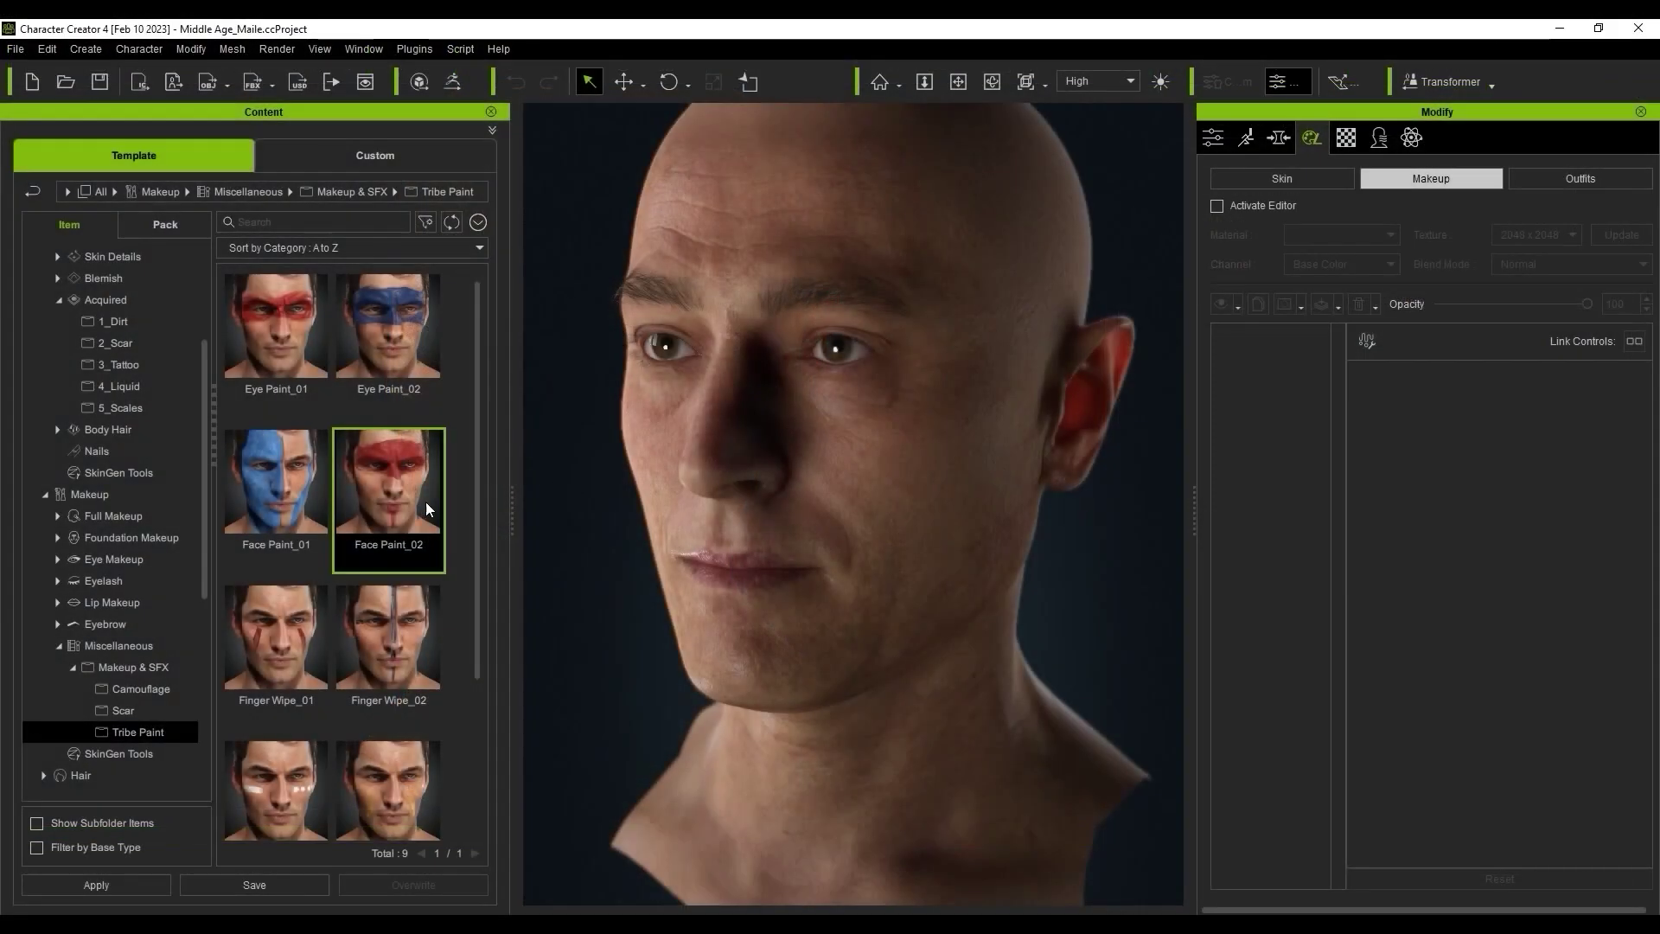
pyautogui.moveTo(425, 502); pyautogui.dragTo(667, 444)
pyautogui.moveTo(266, 776); pyautogui.dragTo(733, 555)
pyautogui.click(714, 522)
# Step: Adjust the Finger Wipe layer's Scale Y and apply Sweat Head to the face
pyautogui.moveTo(1647, 400); pyautogui.dragTo(1645, 562)
pyautogui.moveTo(1465, 620)
pyautogui.mouseDown()
pyautogui.moveTo(1423, 628)
pyautogui.moveTo(1444, 634)
pyautogui.mouseUp()
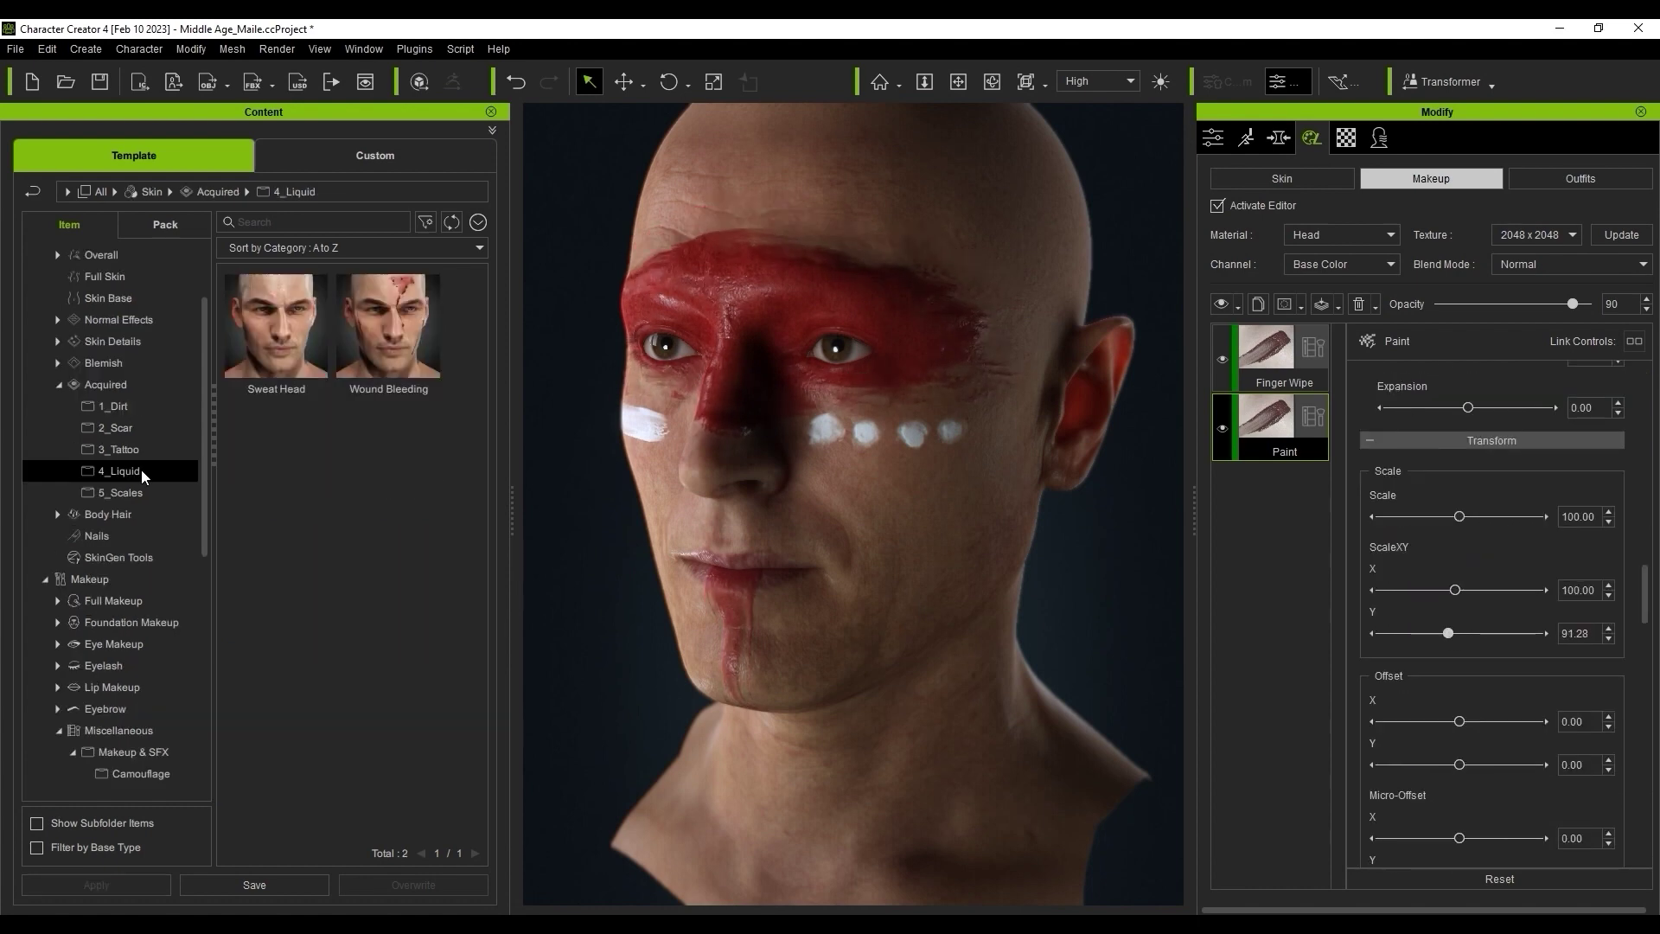
pyautogui.moveTo(275, 325); pyautogui.dragTo(694, 415)
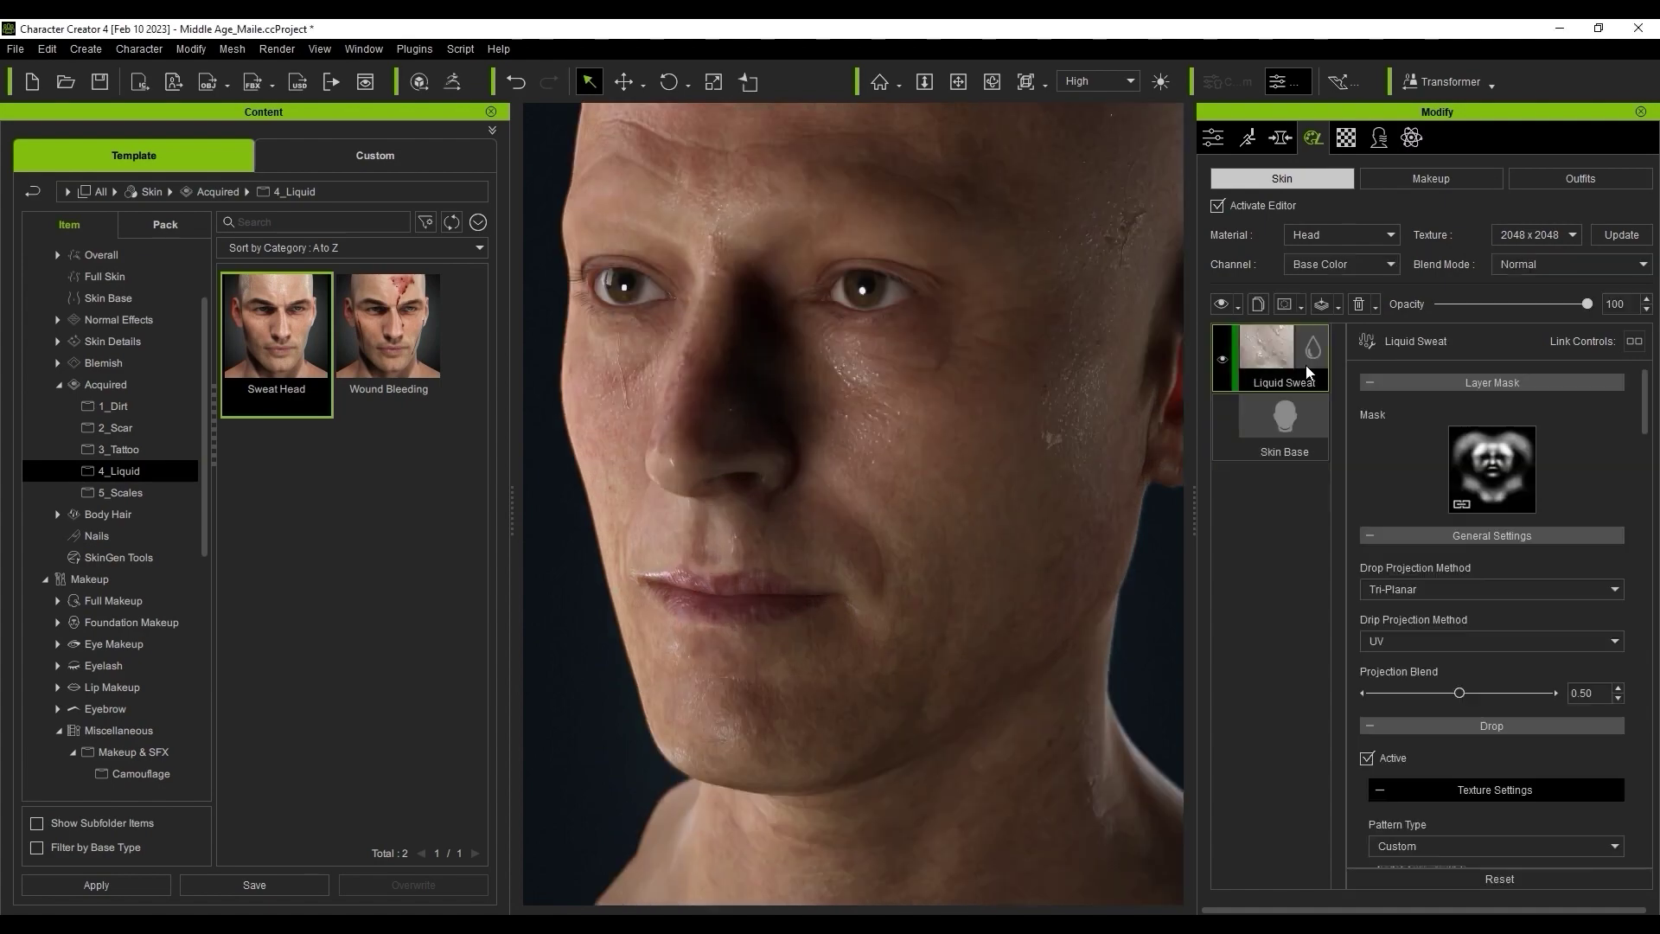
# Step: Give the face the C9_Angry expression and apply 04_Deep_Uniform wrinkles to the head
pyautogui.scroll(-5, 1522, 593)
pyautogui.moveTo(1645, 498); pyautogui.dragTo(1655, 599)
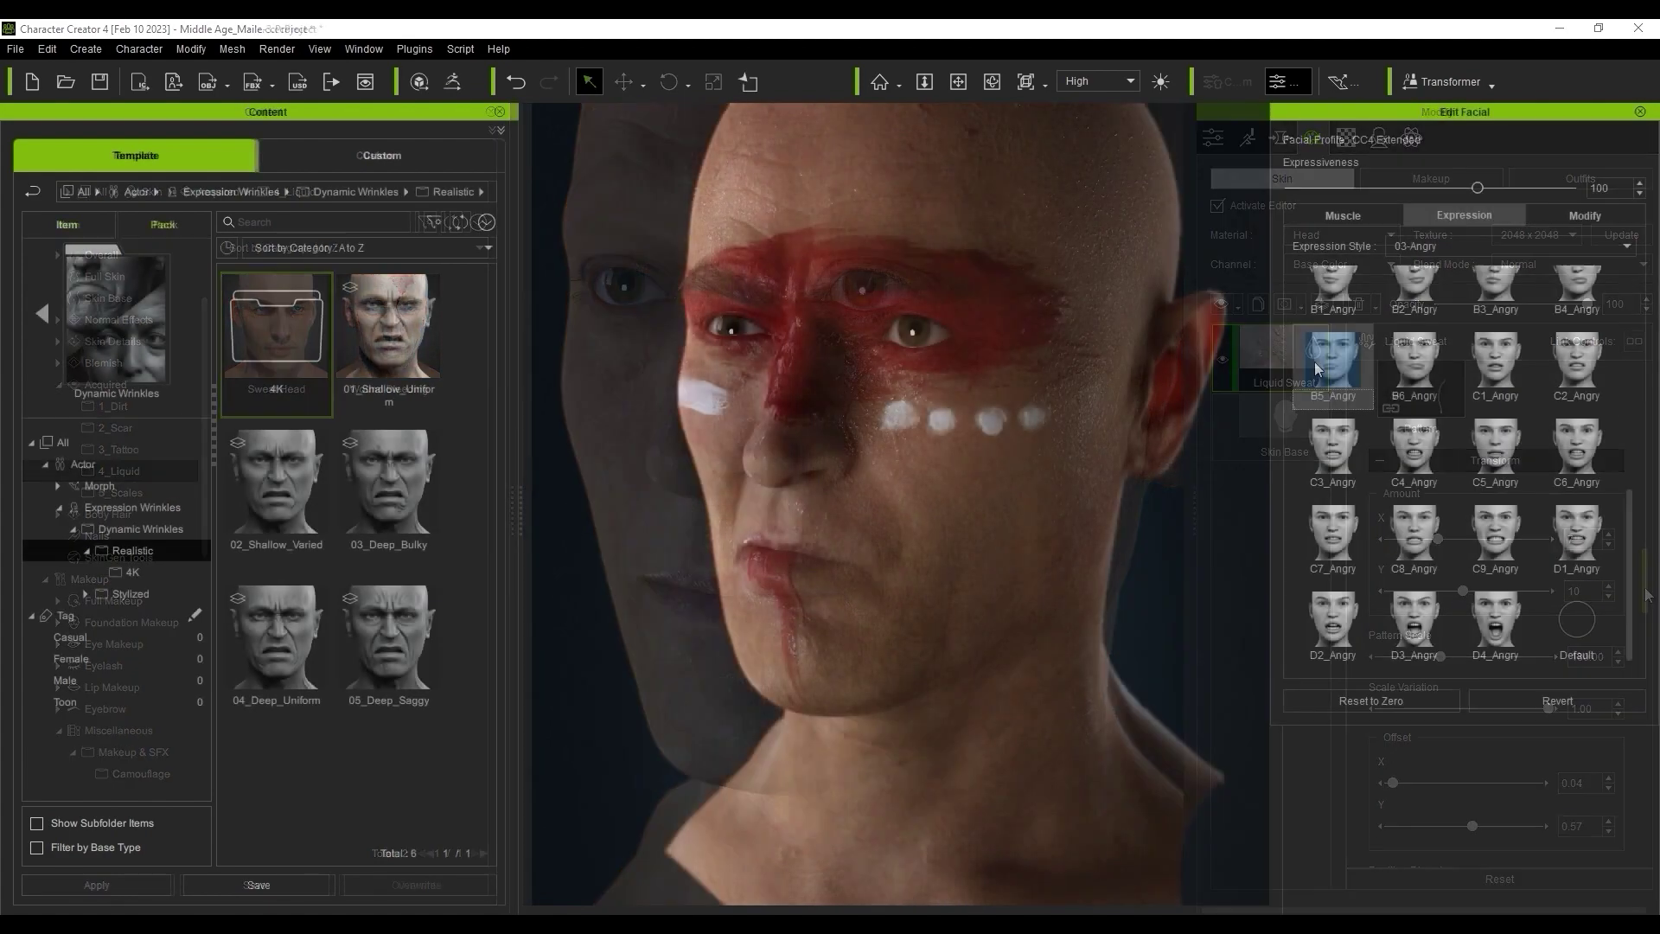
pyautogui.click(1576, 530)
pyautogui.click(1578, 439)
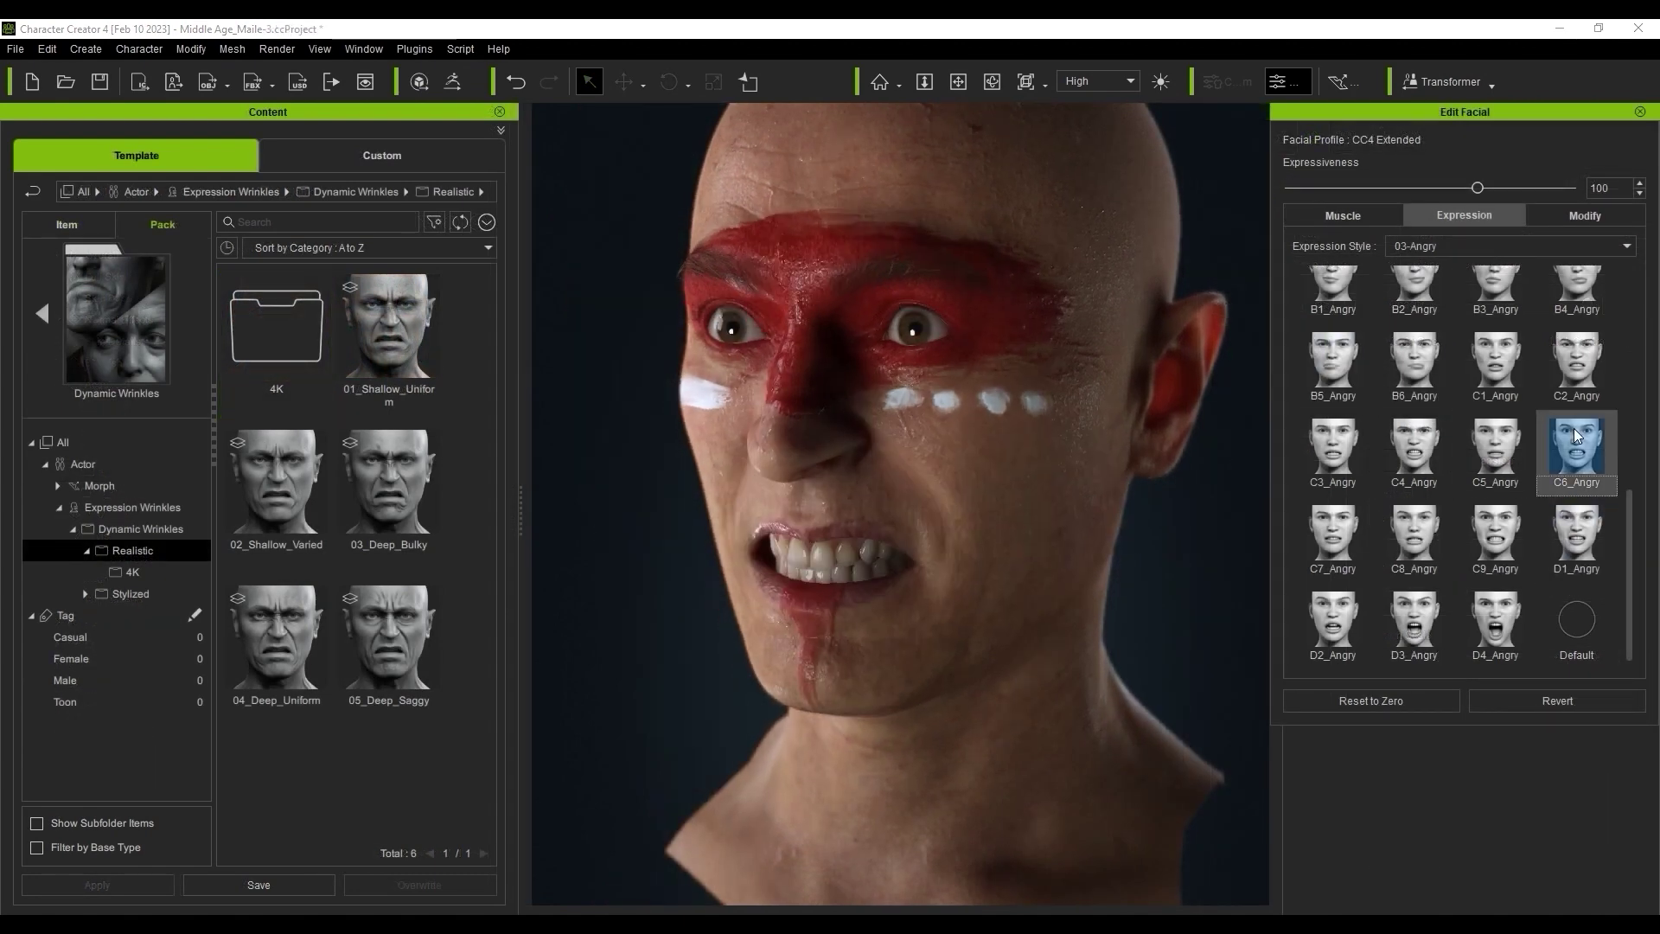
pyautogui.click(1495, 532)
pyautogui.moveTo(276, 640); pyautogui.dragTo(810, 551)
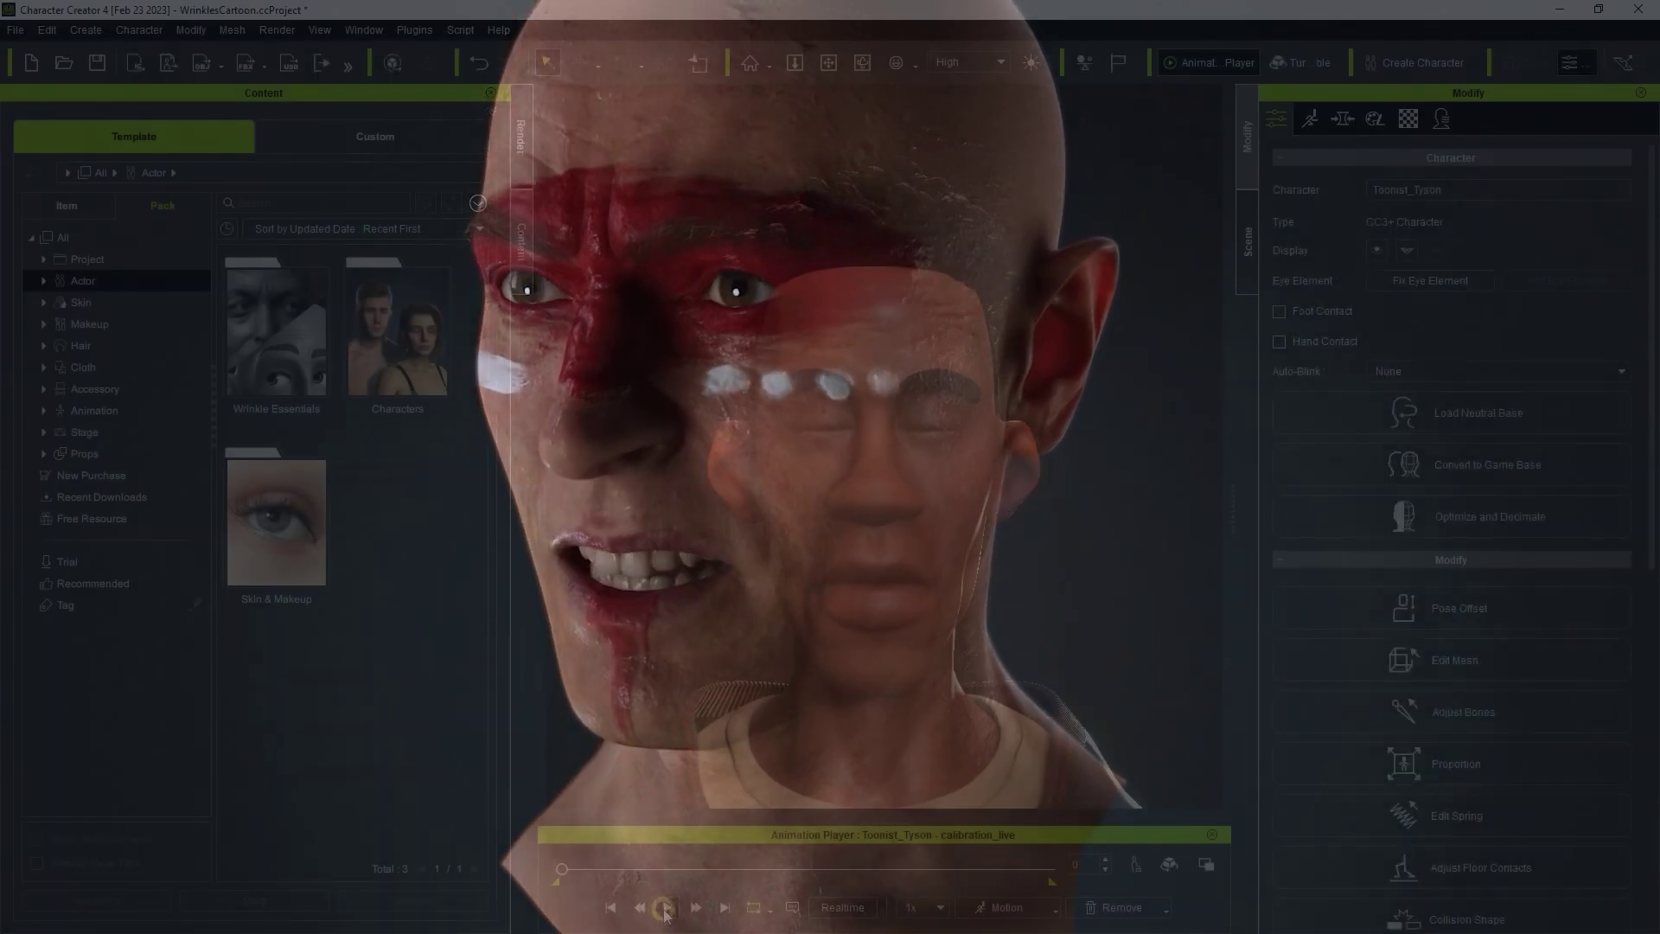
# Step: Play and pause the toon's facial animation, then select the Wrinkle Essentials pack
pyautogui.click(664, 908)
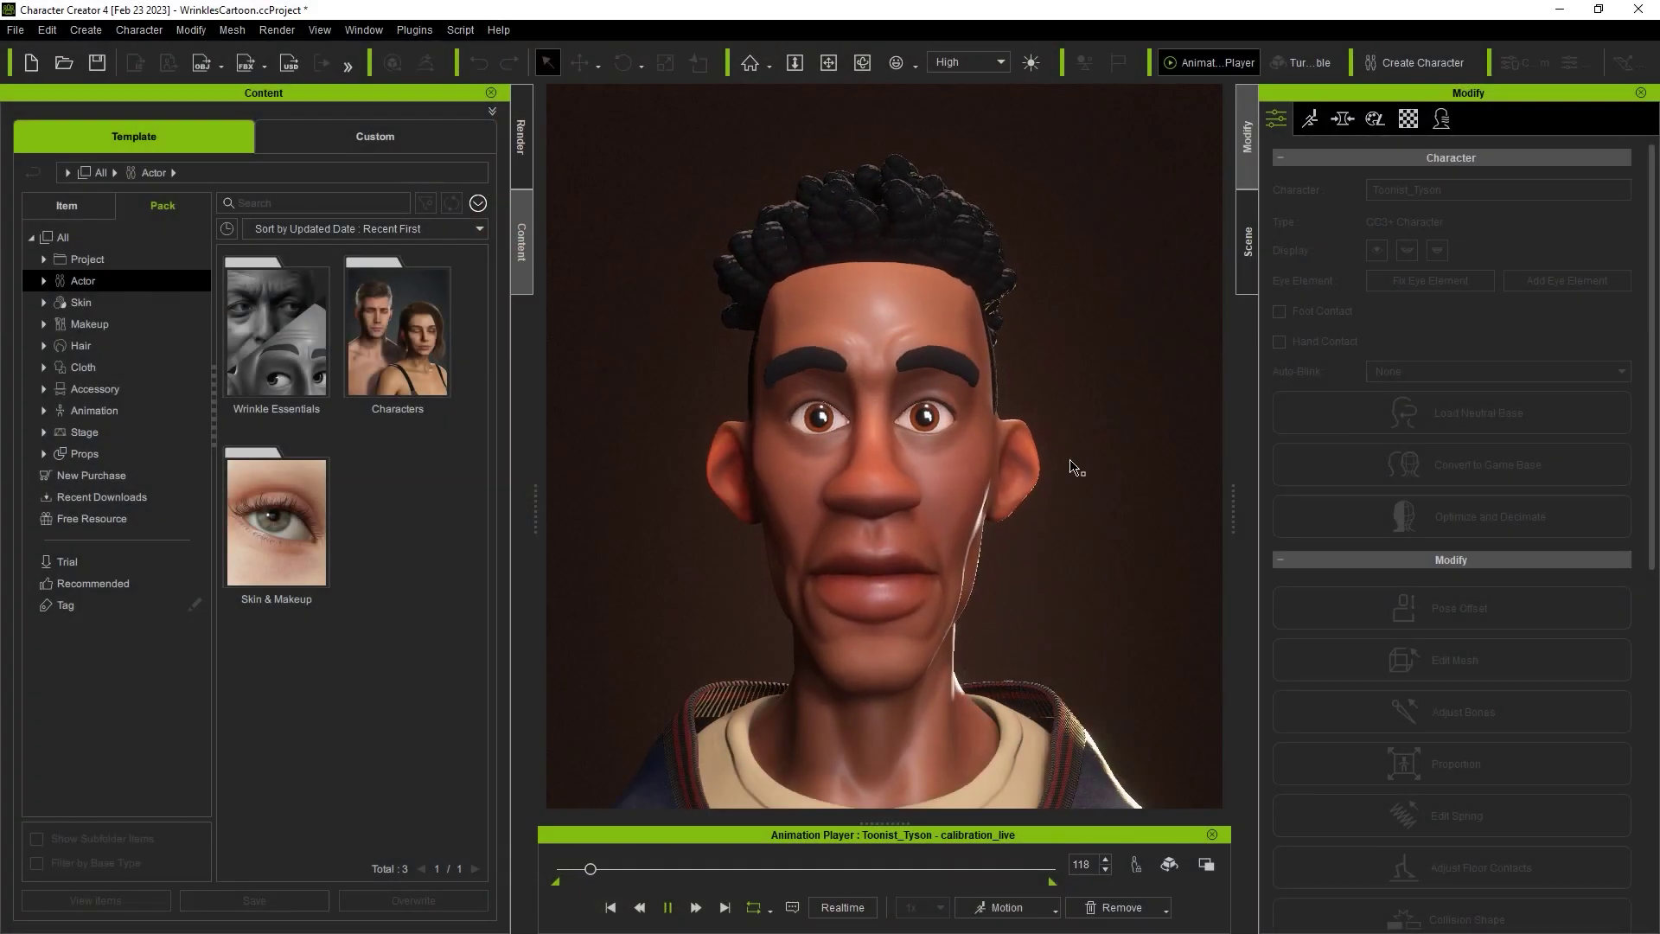
pyautogui.click(669, 910)
pyautogui.click(253, 298)
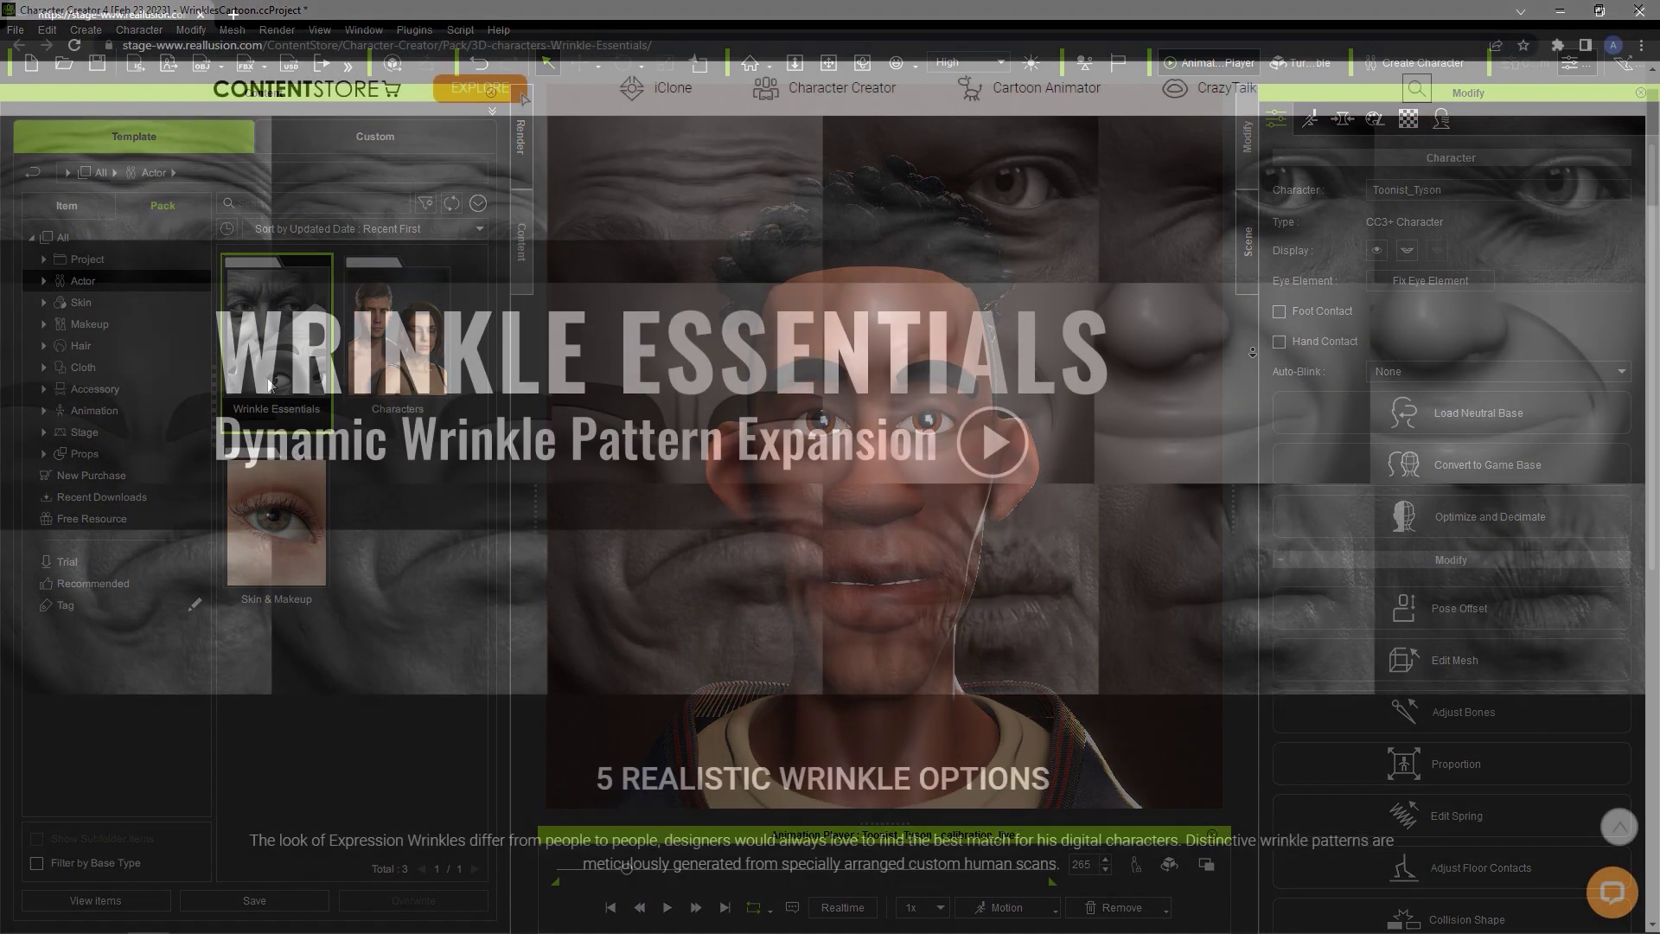
pyautogui.scroll(-3, 1253, 352)
# Step: Scroll the Wrinkle Essentials store page and show the 5 Stylized wrinkle types
pyautogui.scroll(-5, 1252, 353)
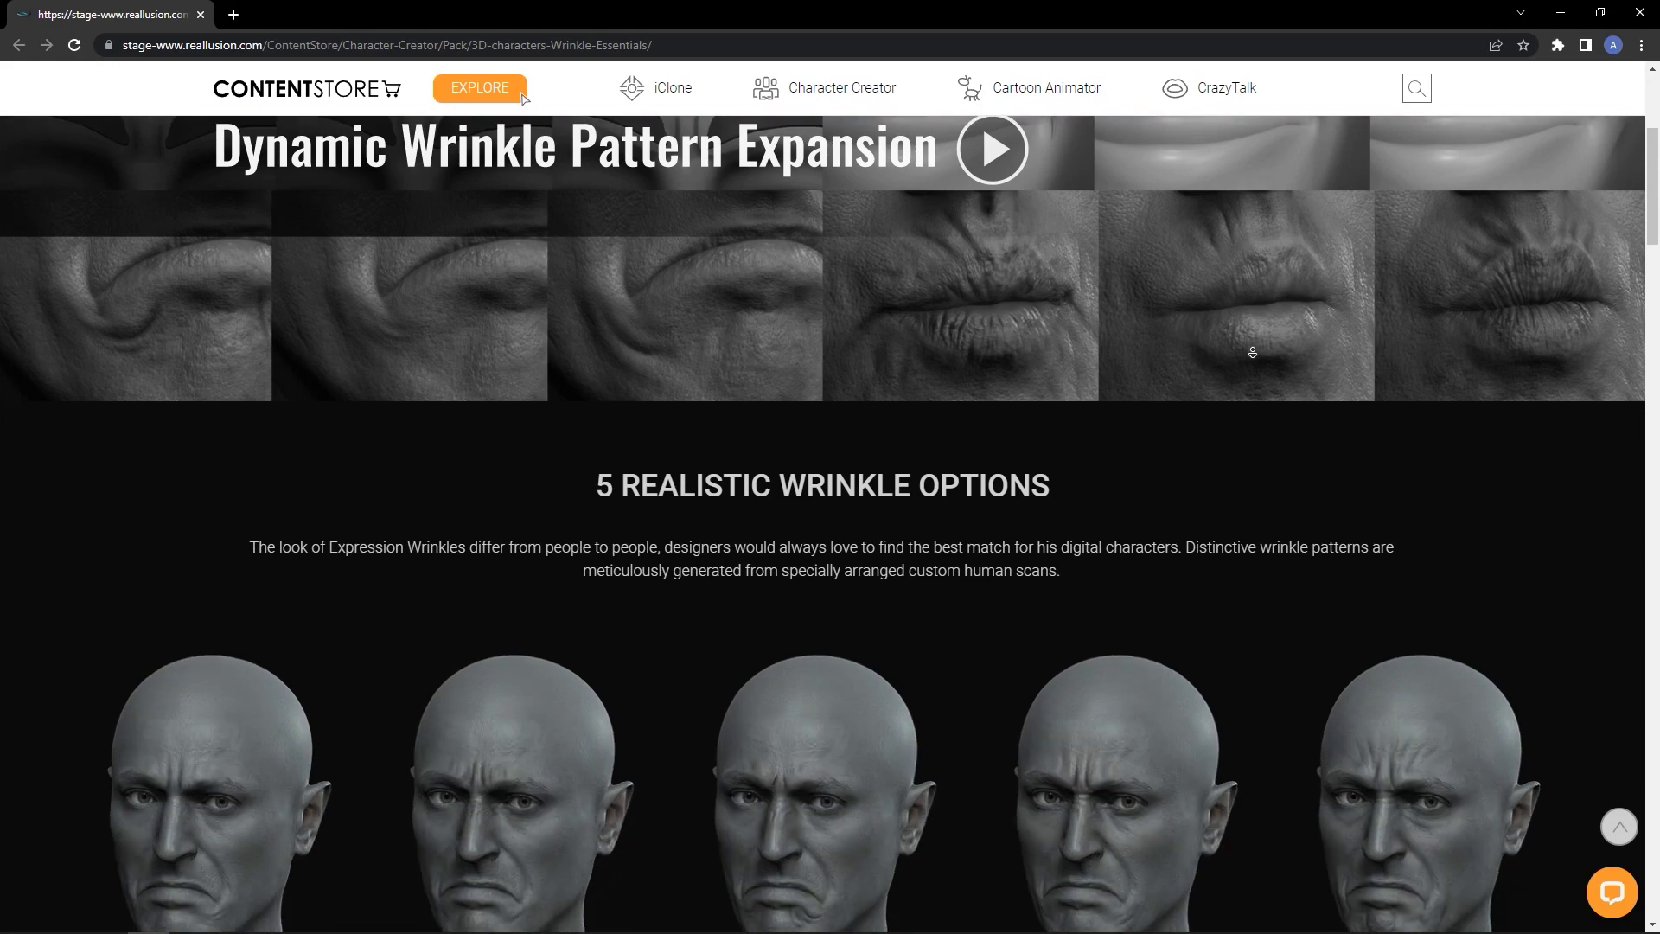
pyautogui.scroll(-5, 1253, 353)
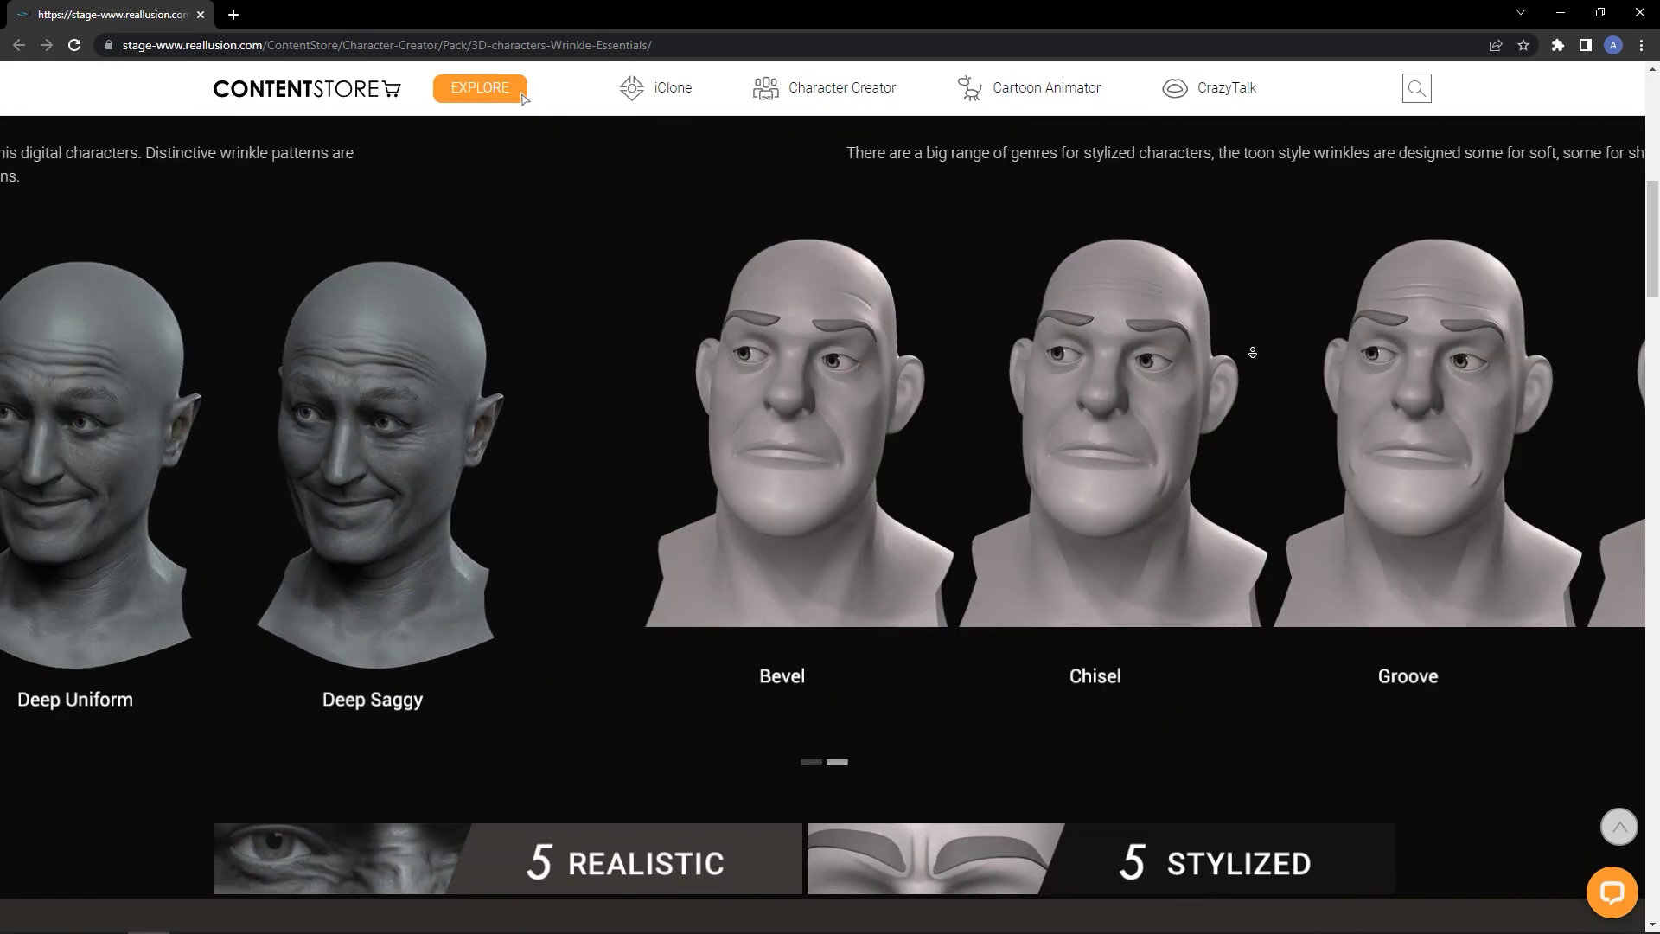
pyautogui.scroll(-4, 1253, 352)
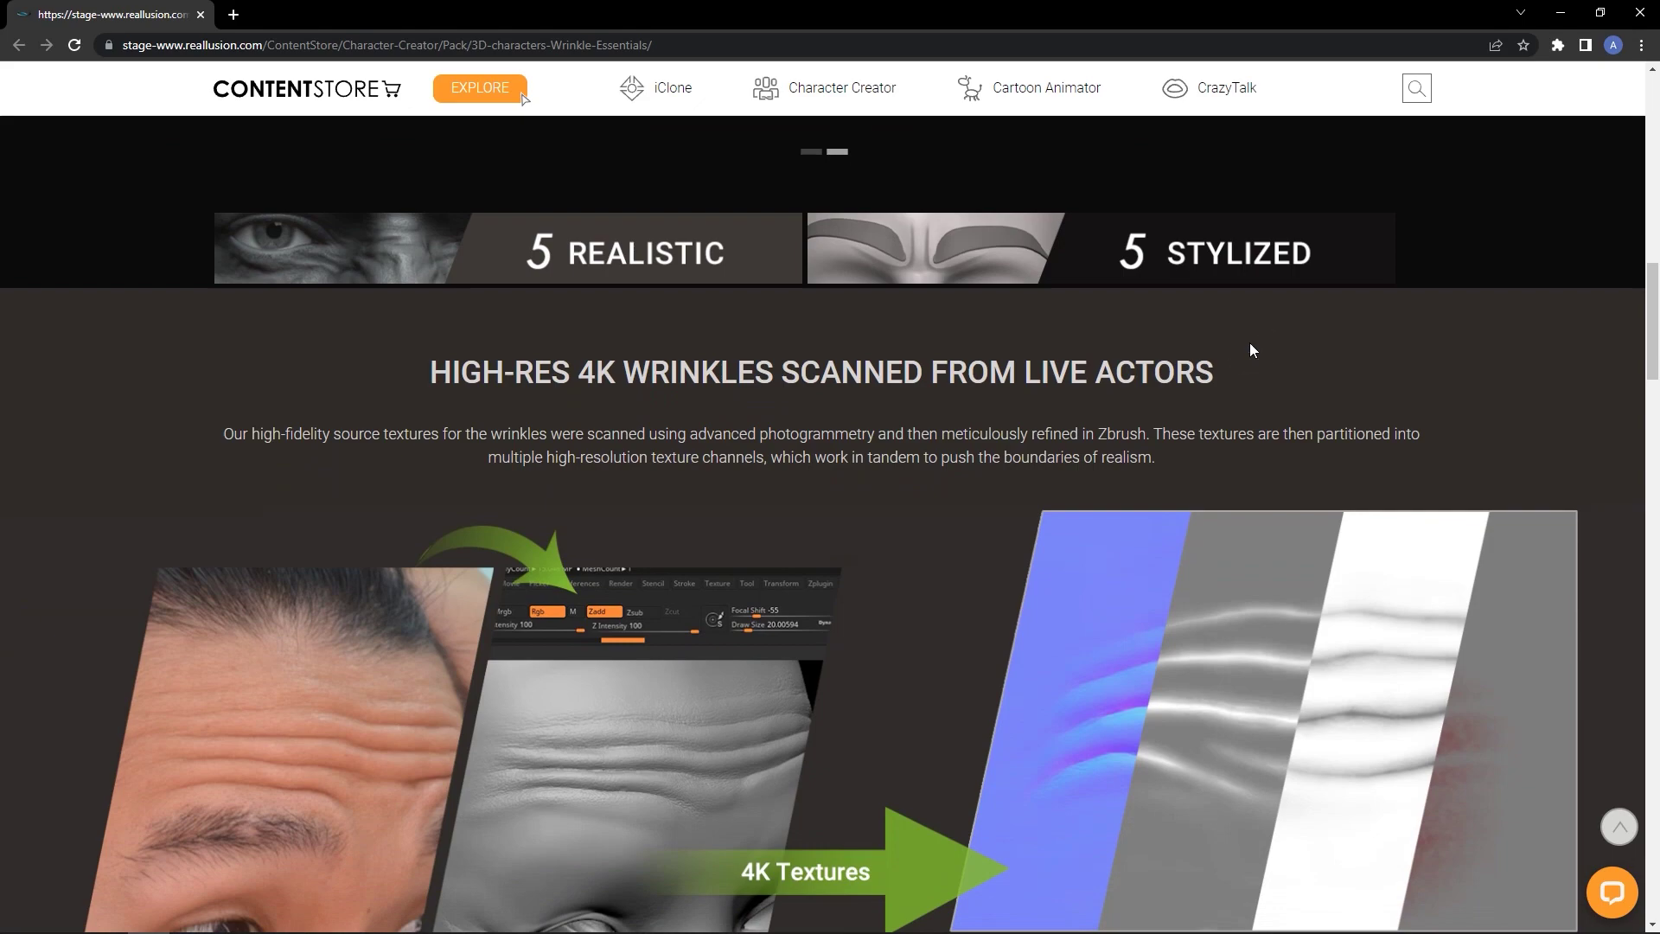
pyautogui.click(1167, 251)
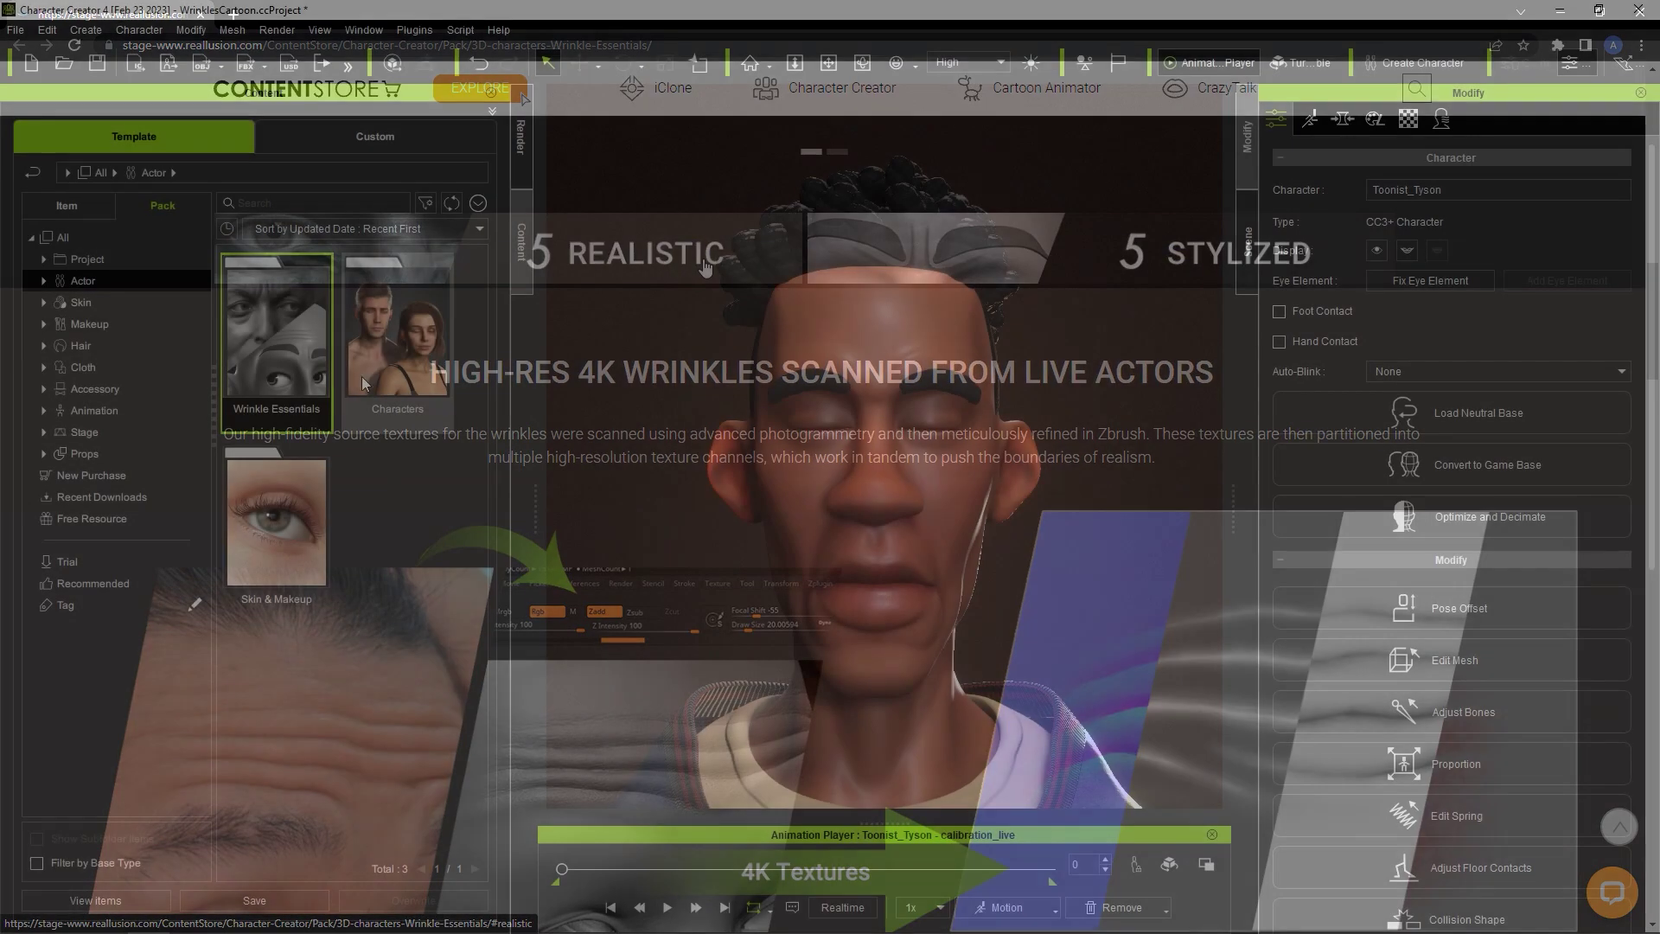
pyautogui.click(303, 378)
# Step: Browse Actor > Expression Wrinkles > Wrinkle Essentials > Stylized and apply 05_Ripple to the toon
pyautogui.click(44, 444)
pyautogui.click(58, 488)
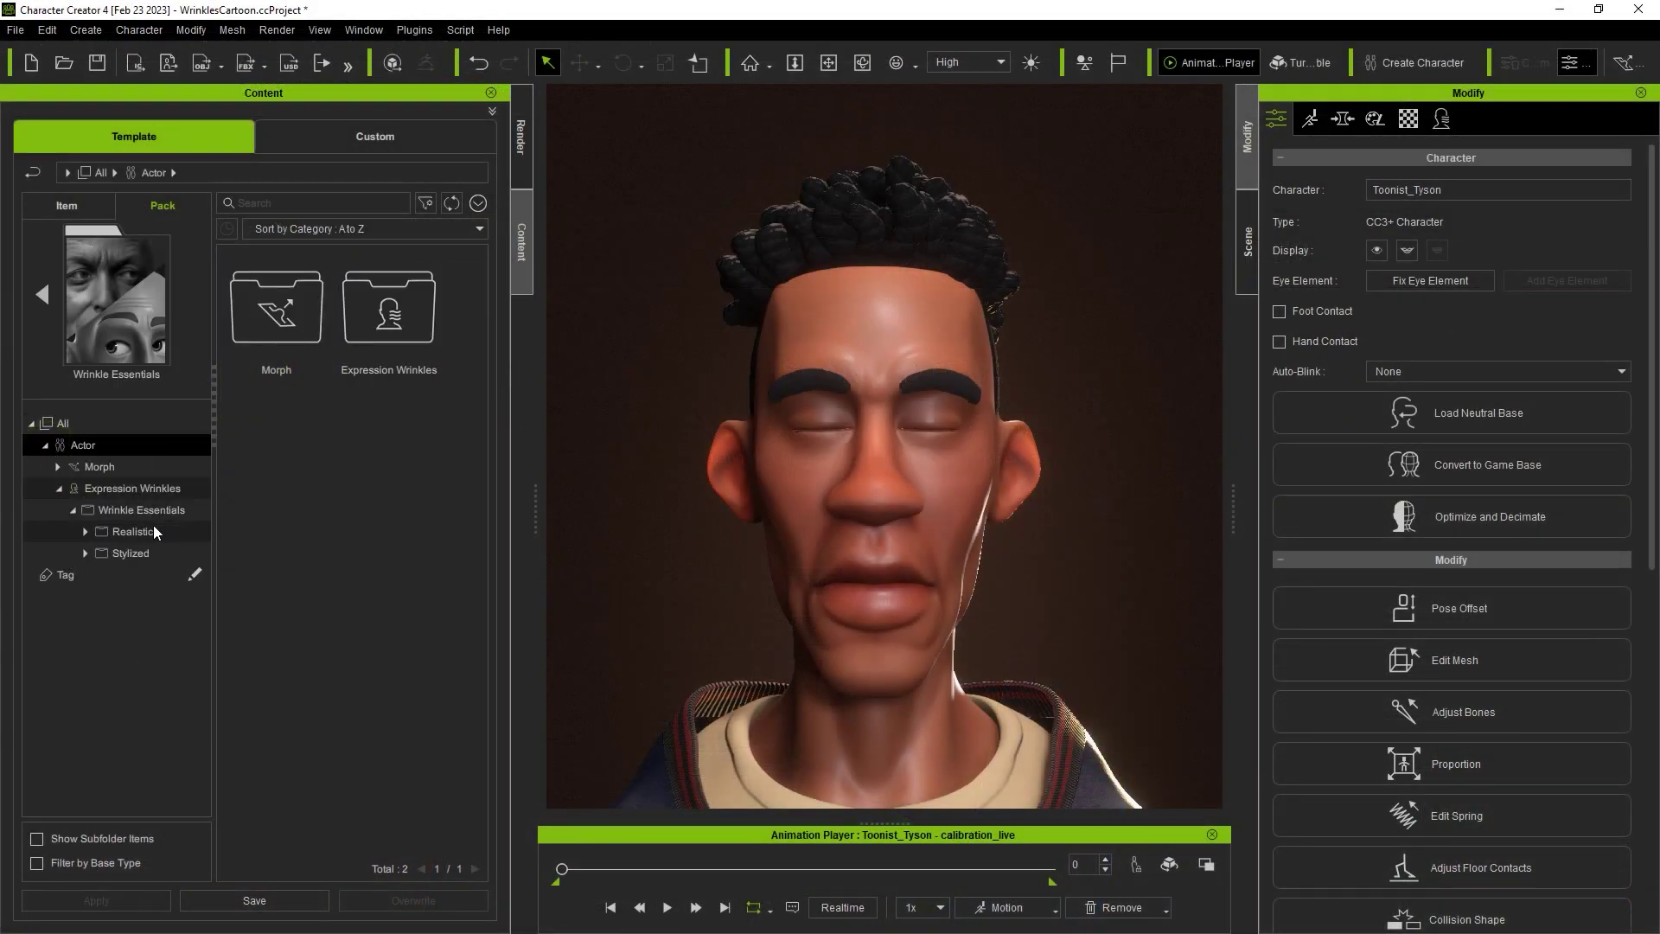
pyautogui.click(131, 531)
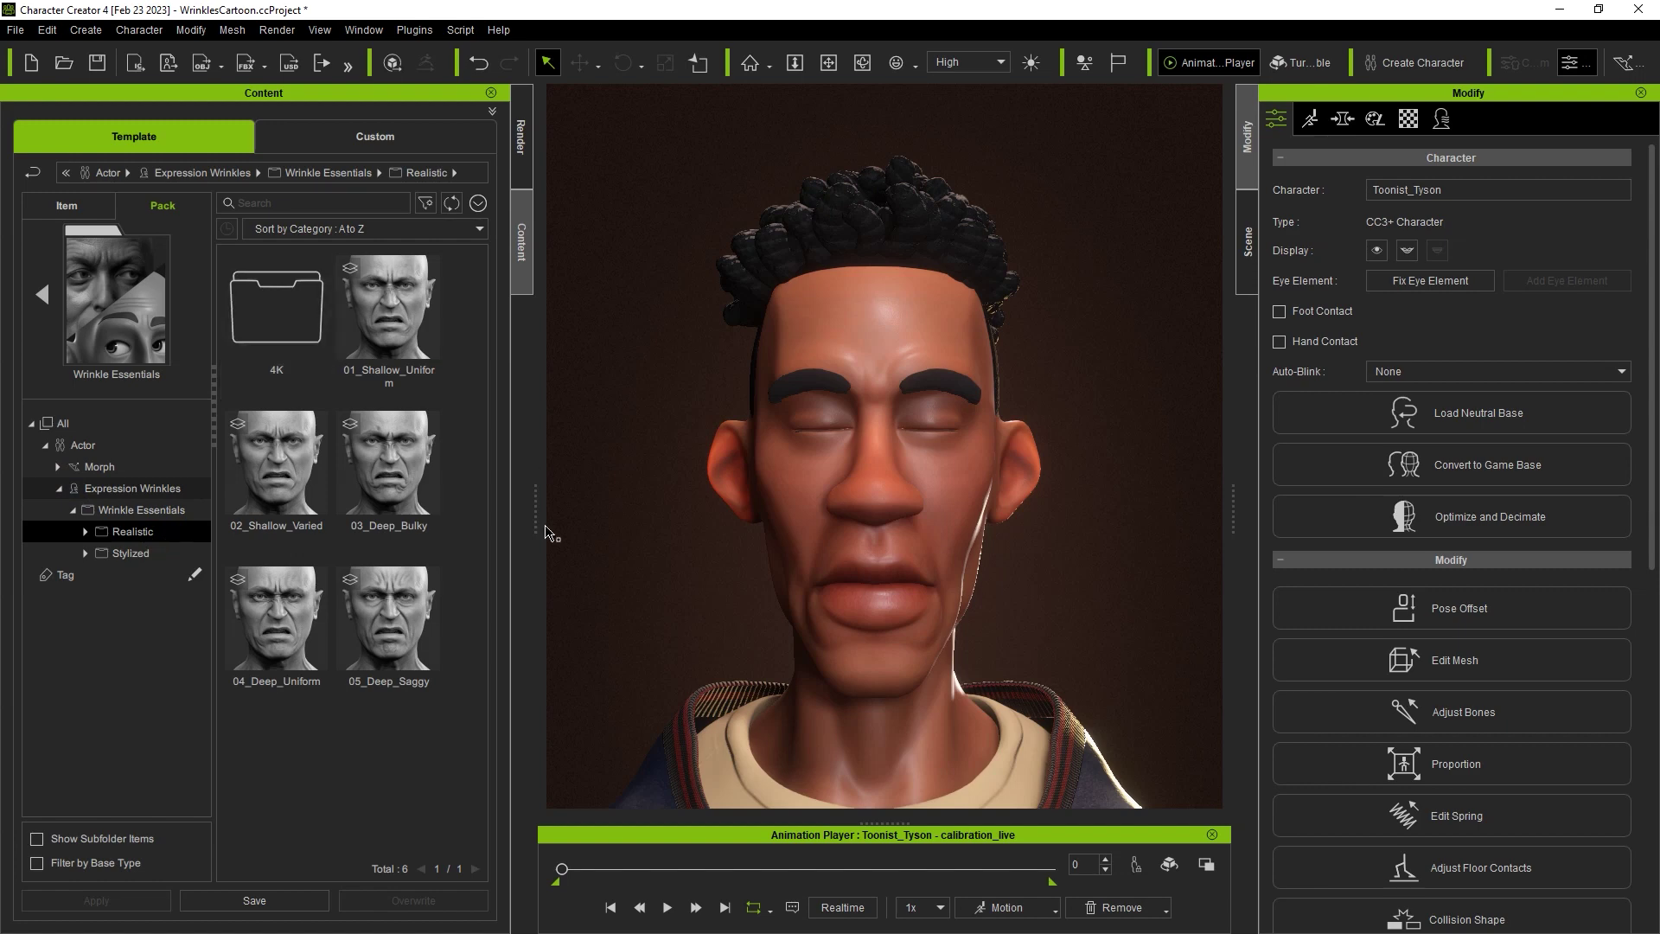
pyautogui.click(130, 553)
pyautogui.moveTo(398, 593); pyautogui.dragTo(851, 486)
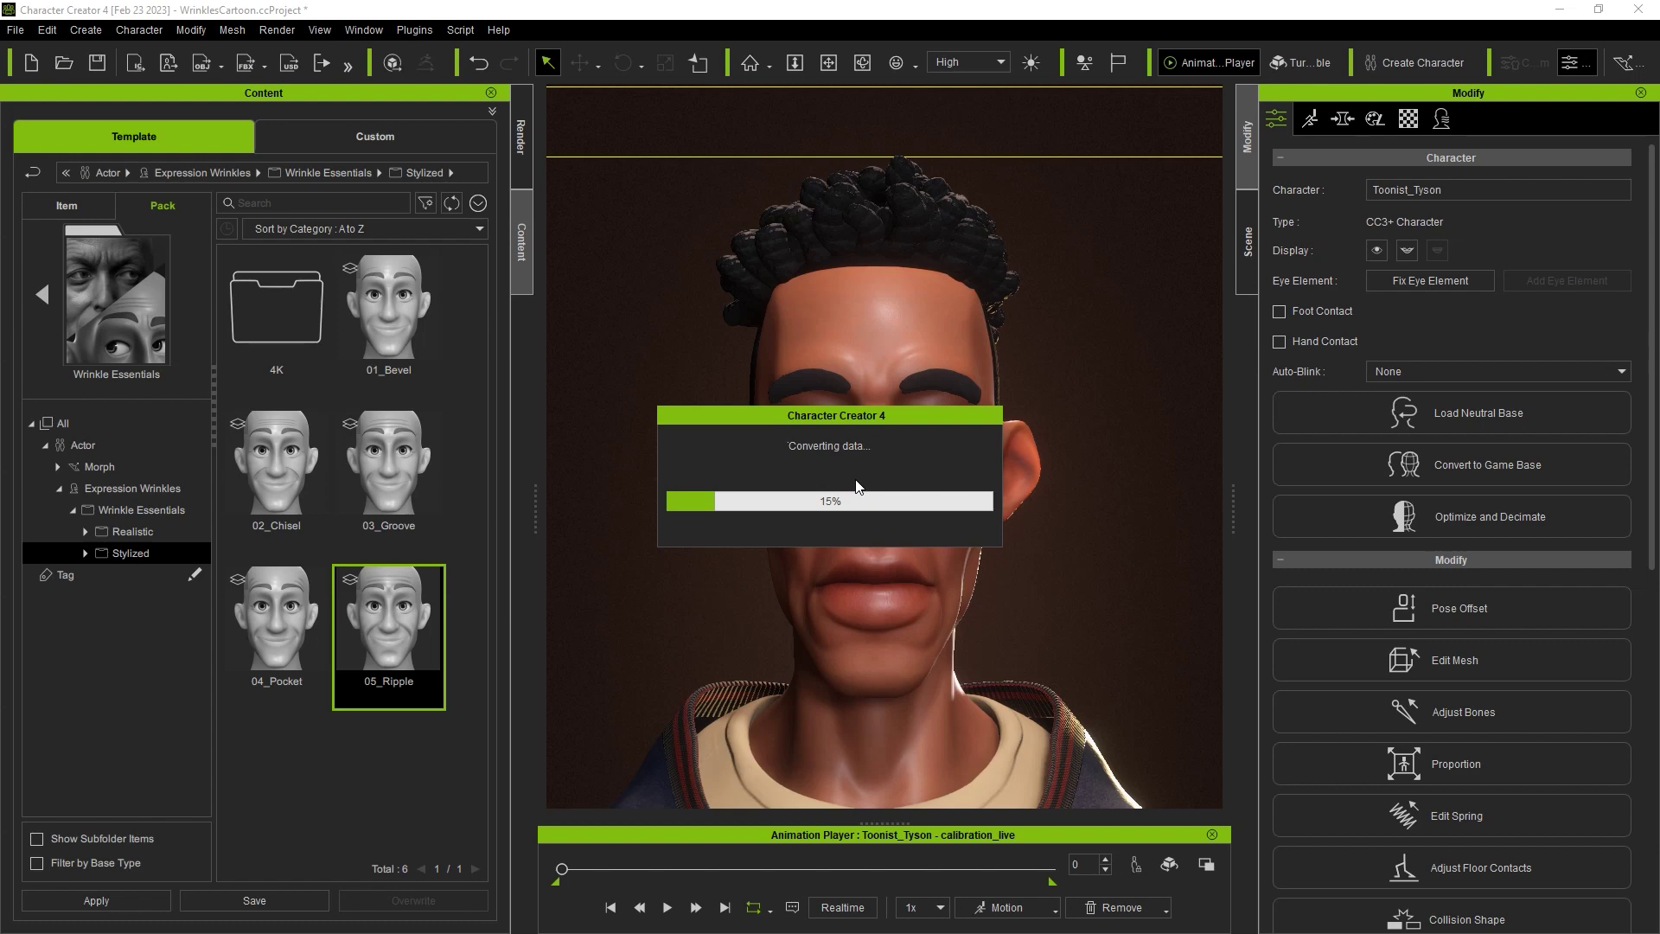